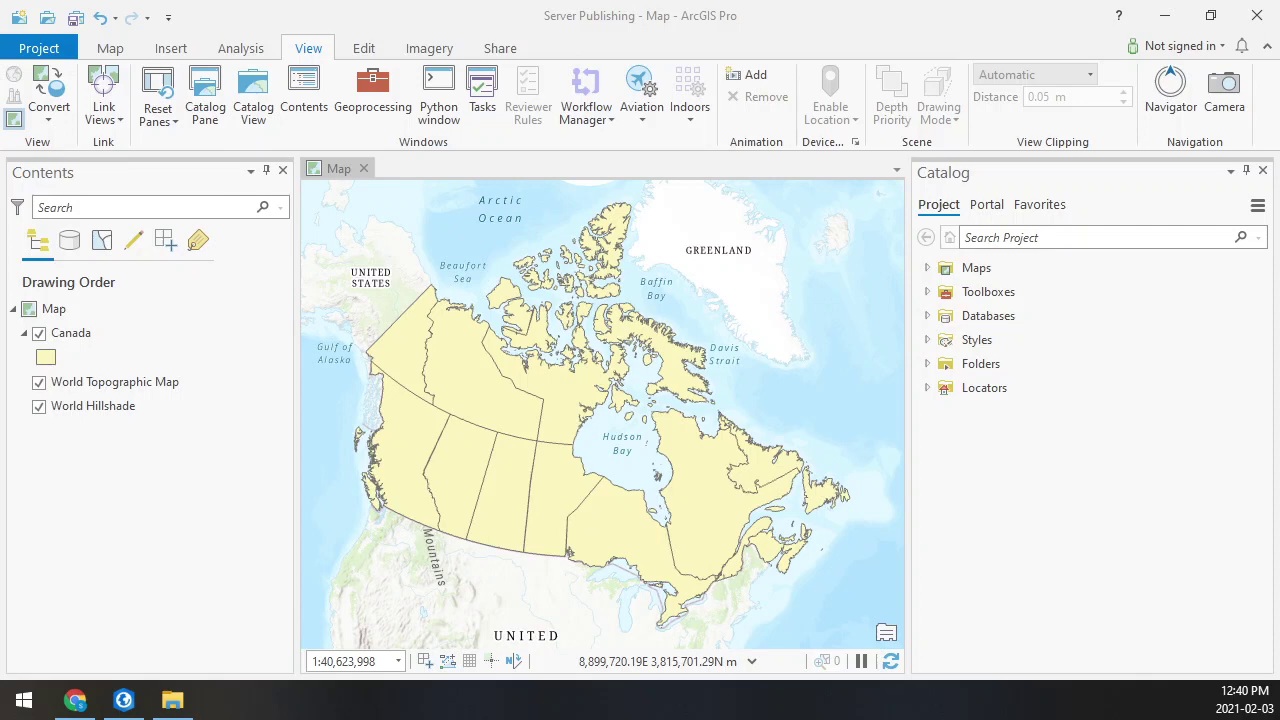
- List the map contents by data source and select the C:\GISWorkspace\Canada folder holding the Canada layer
{"action": "left_click", "coordinate": [69, 243]}
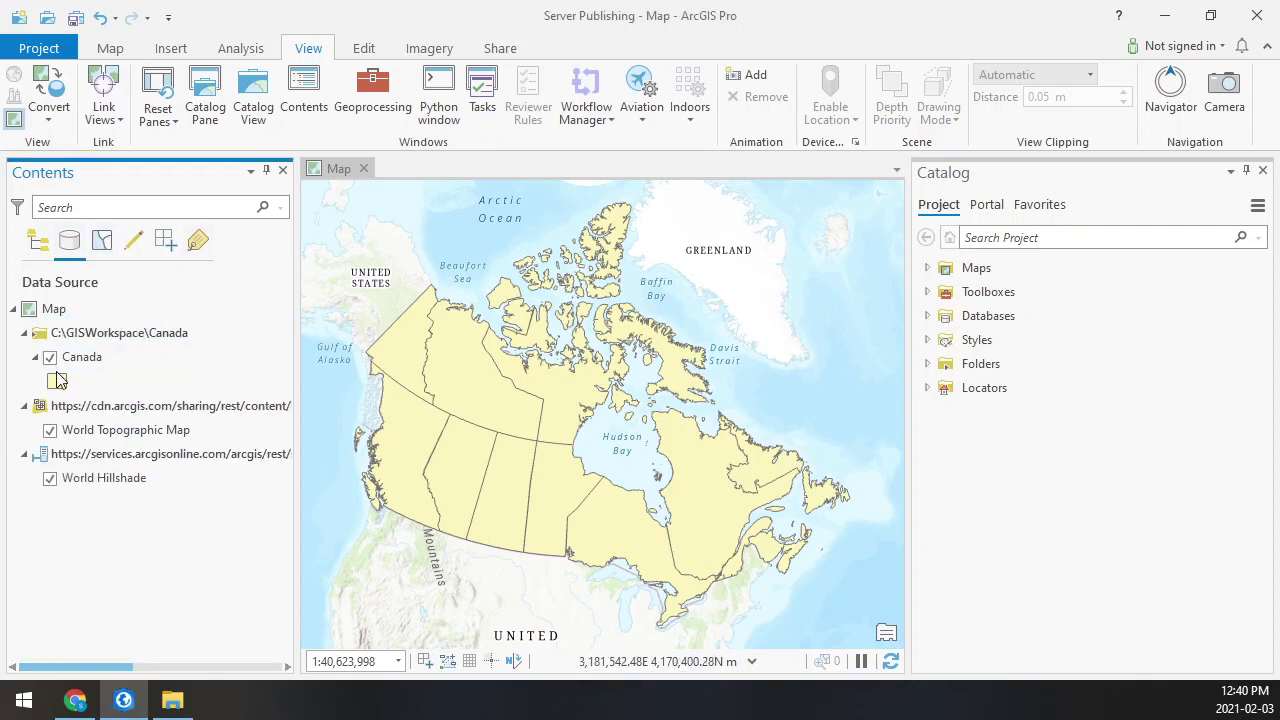
{"action": "left_click", "coordinate": [99, 337]}
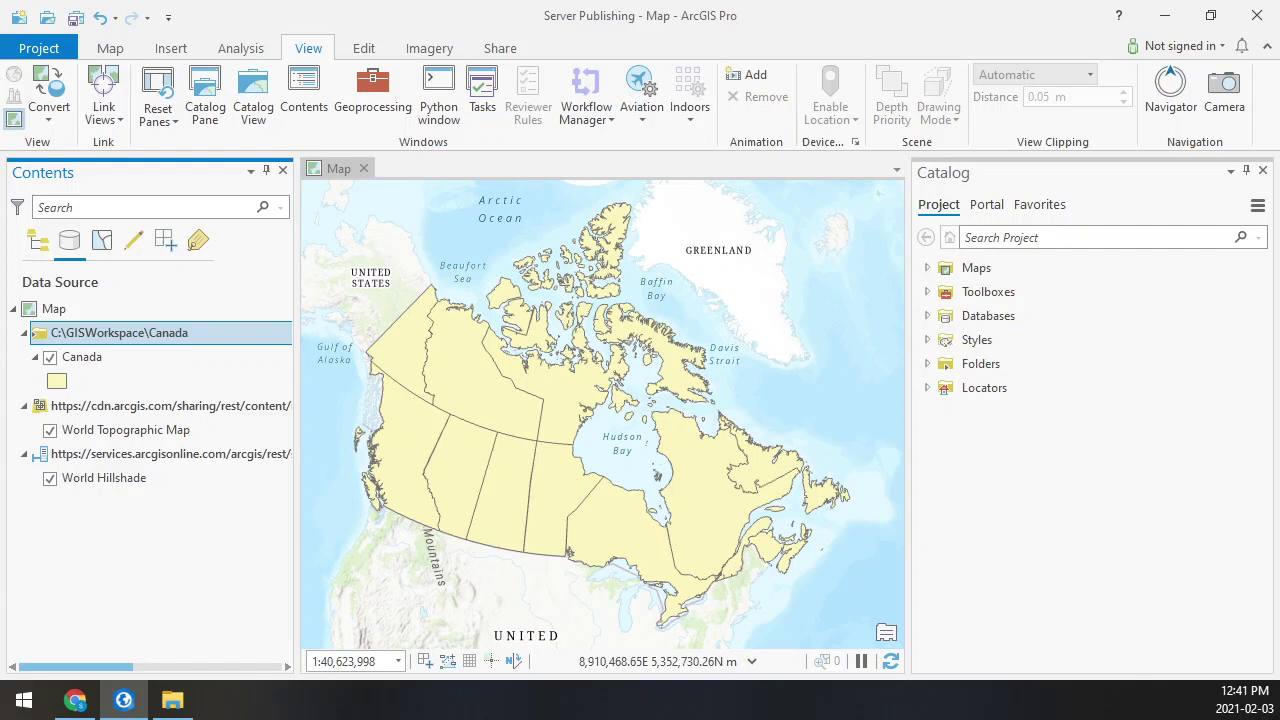
{"action": "key", "text": "alt+Tab"}
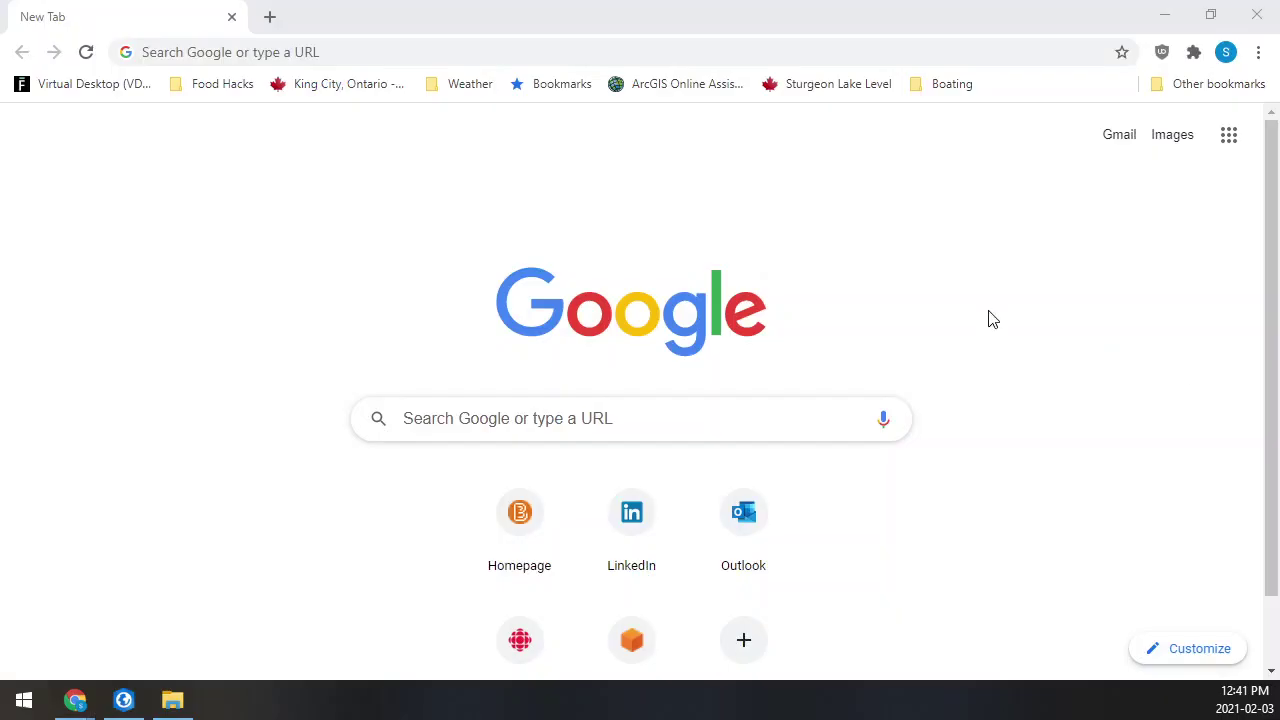
{"action": "left_click", "coordinate": [229, 55]}
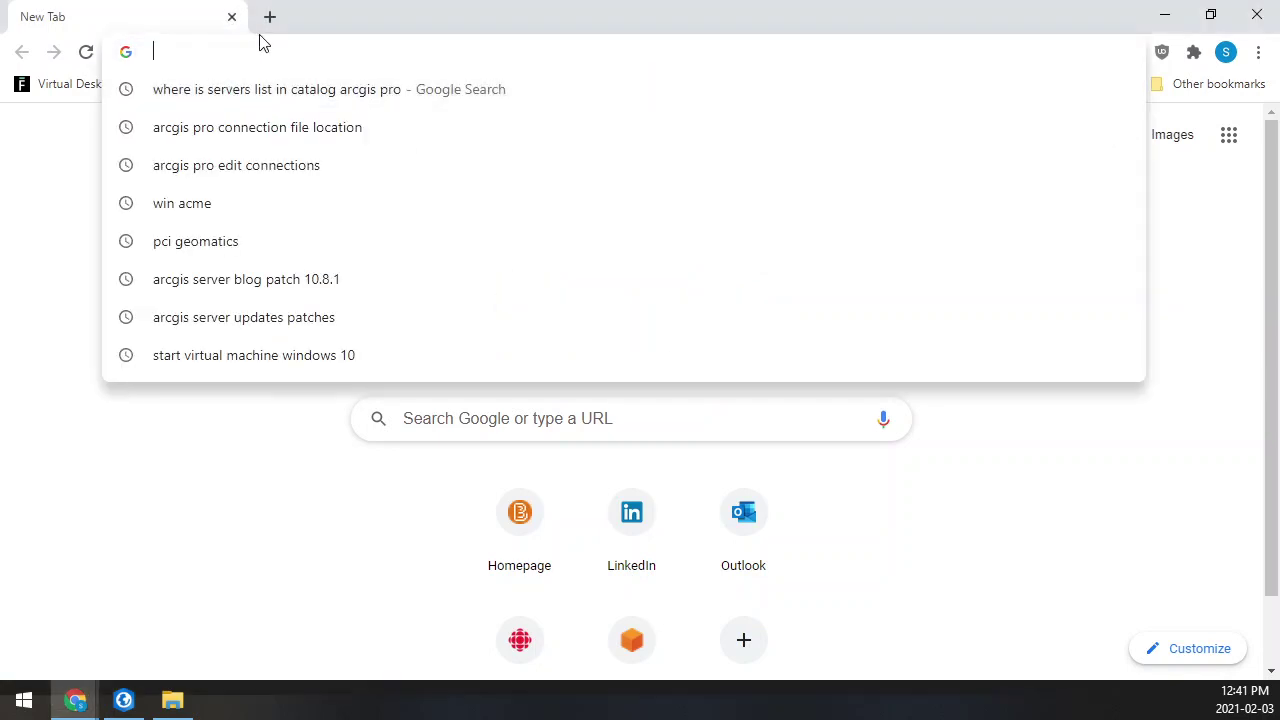
{"action": "type", "text": "https://geoserv1.duckdns.org/arcgis/rest/services"}
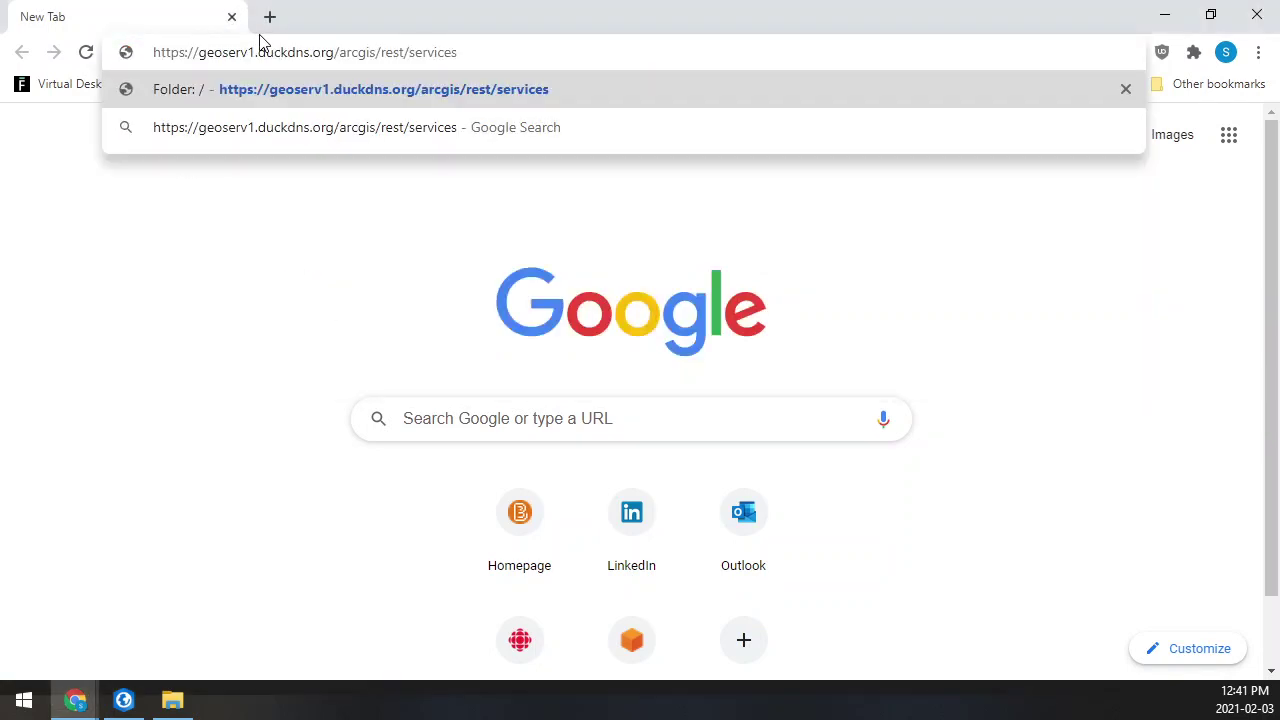
{"action": "key", "text": "Return"}
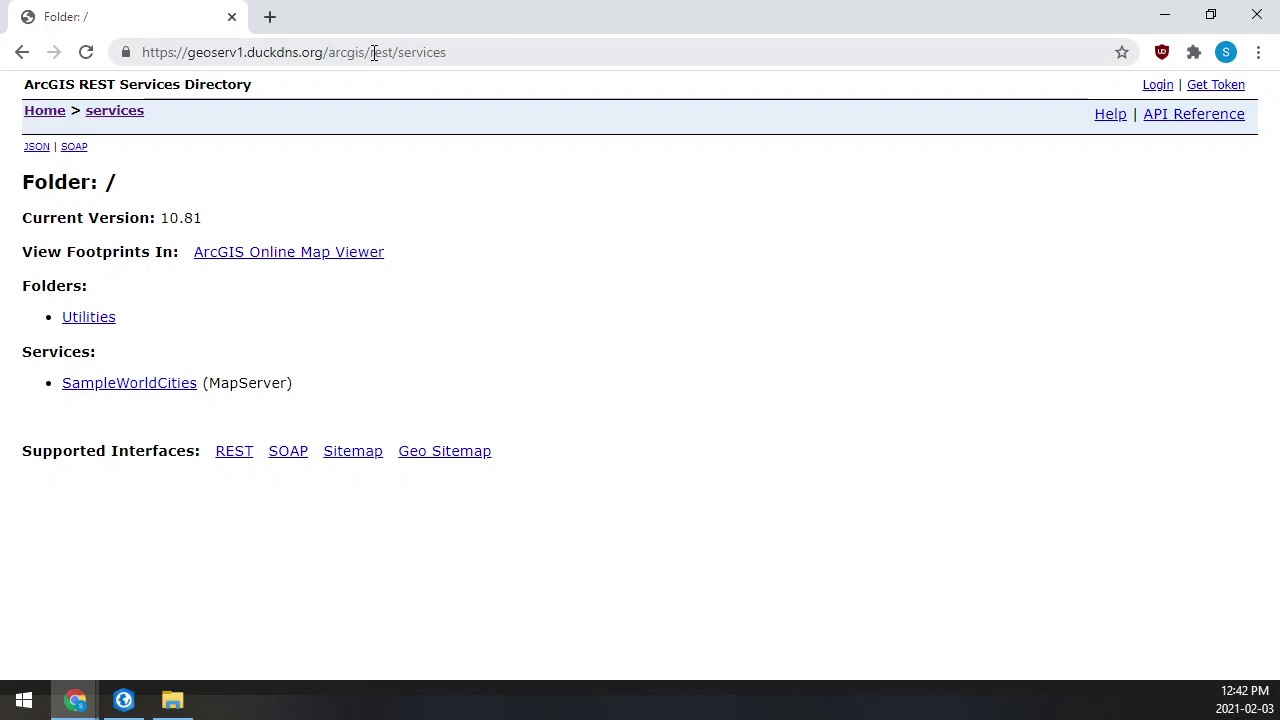
{"action": "left_click_drag", "start_coordinate": [371, 52], "coordinate": [517, 52]}
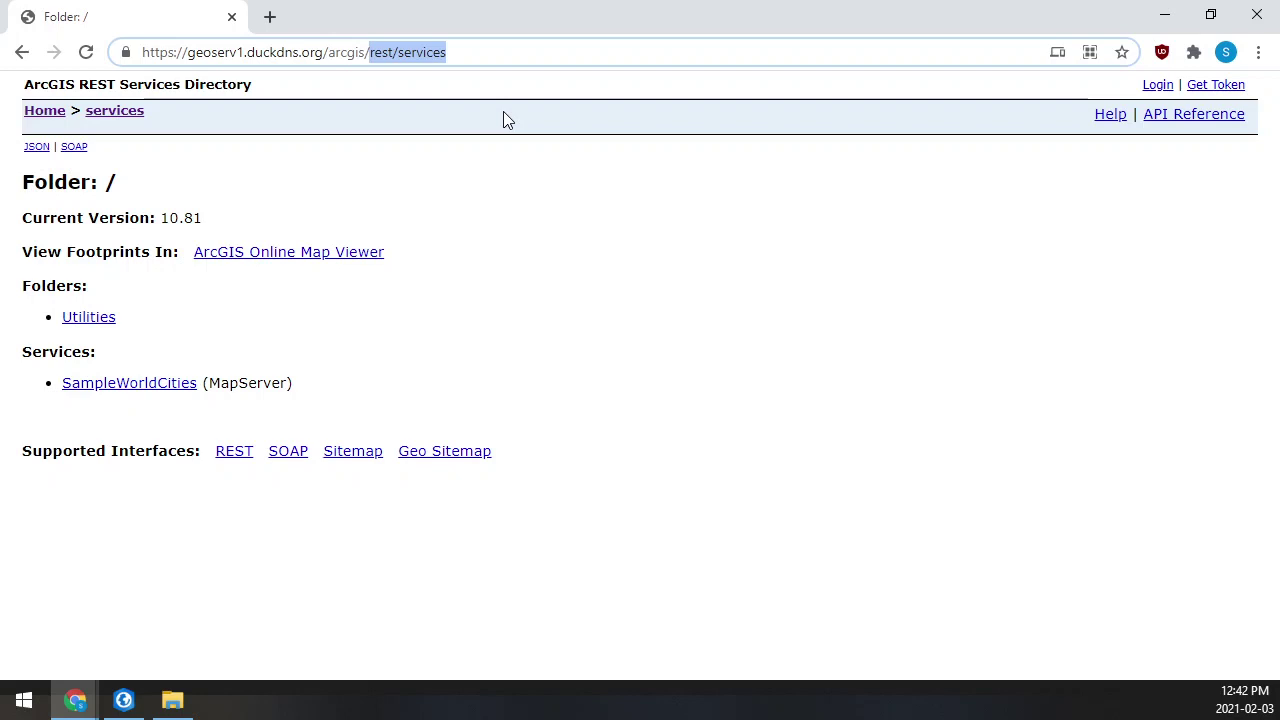
{"action": "type", "text": "manager"}
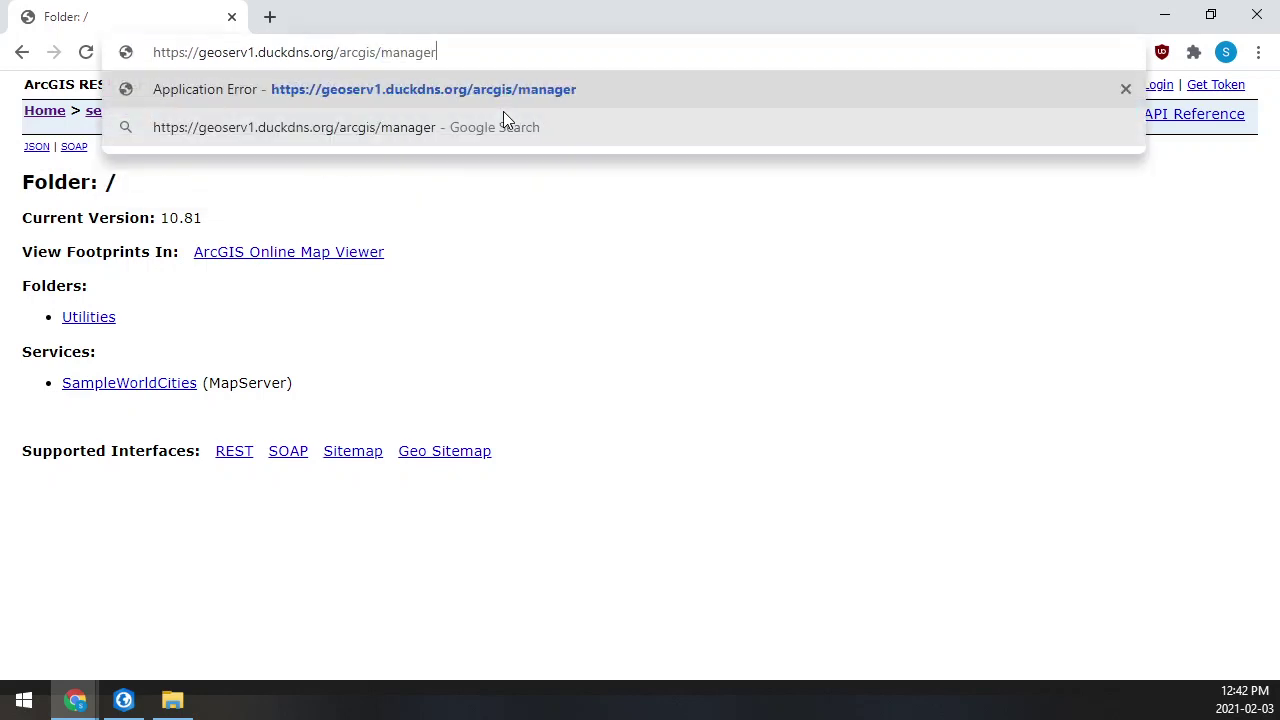
{"action": "key", "text": "Return"}
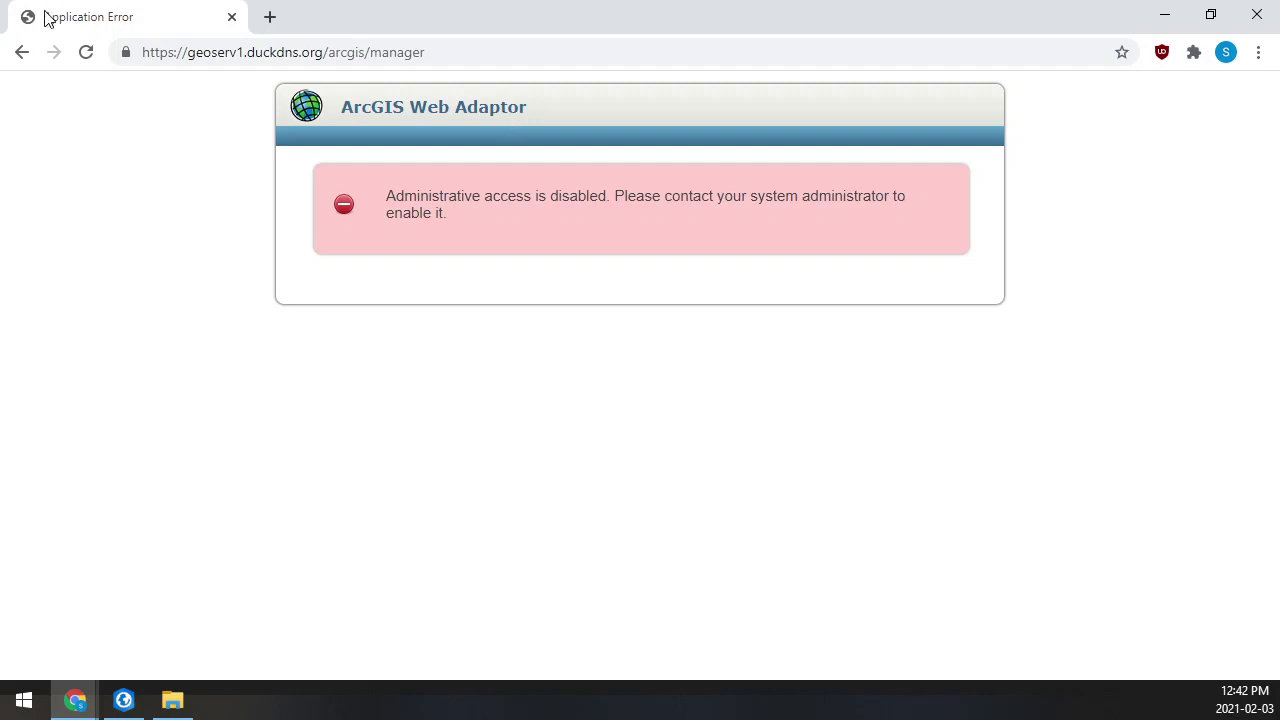
{"action": "left_click", "coordinate": [22, 52]}
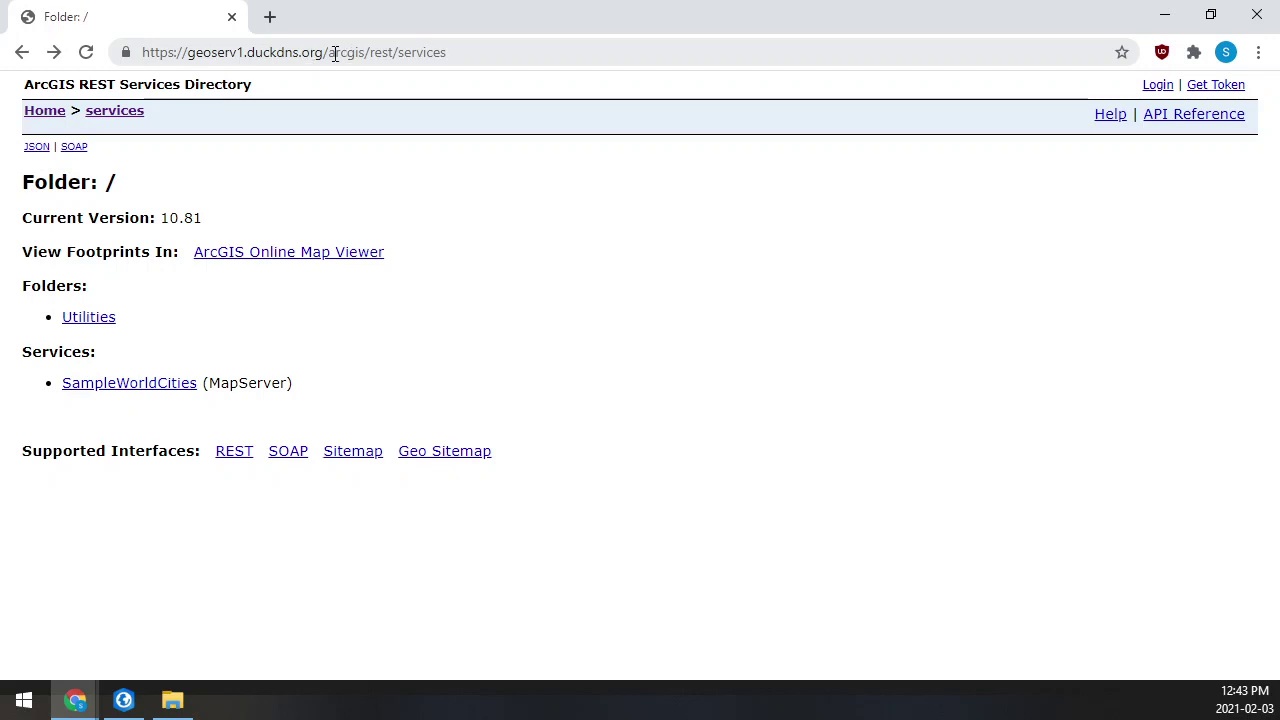
- Open the REST services directory through port 6443 of geoserv1.duckdns.org, proceeding past the privacy warning
{"action": "left_click", "coordinate": [335, 53]}
{"action": "left_click", "coordinate": [324, 53]}
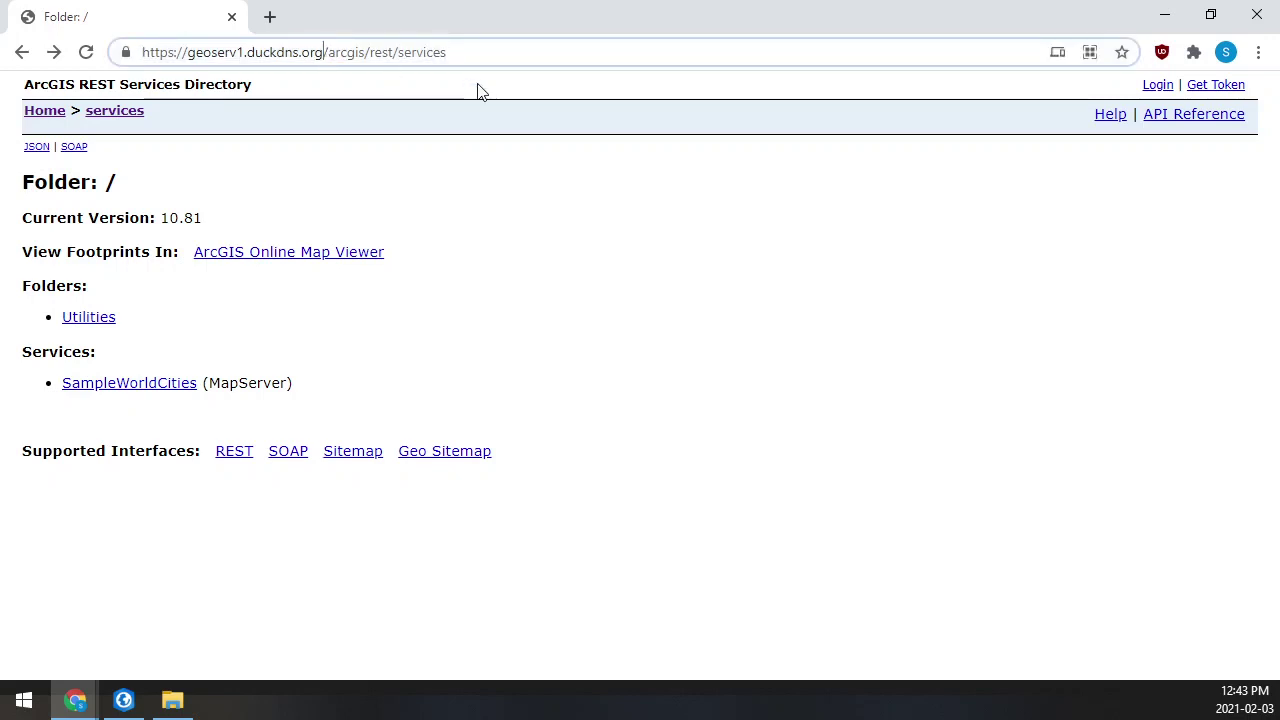
{"action": "type", "text": ":6443"}
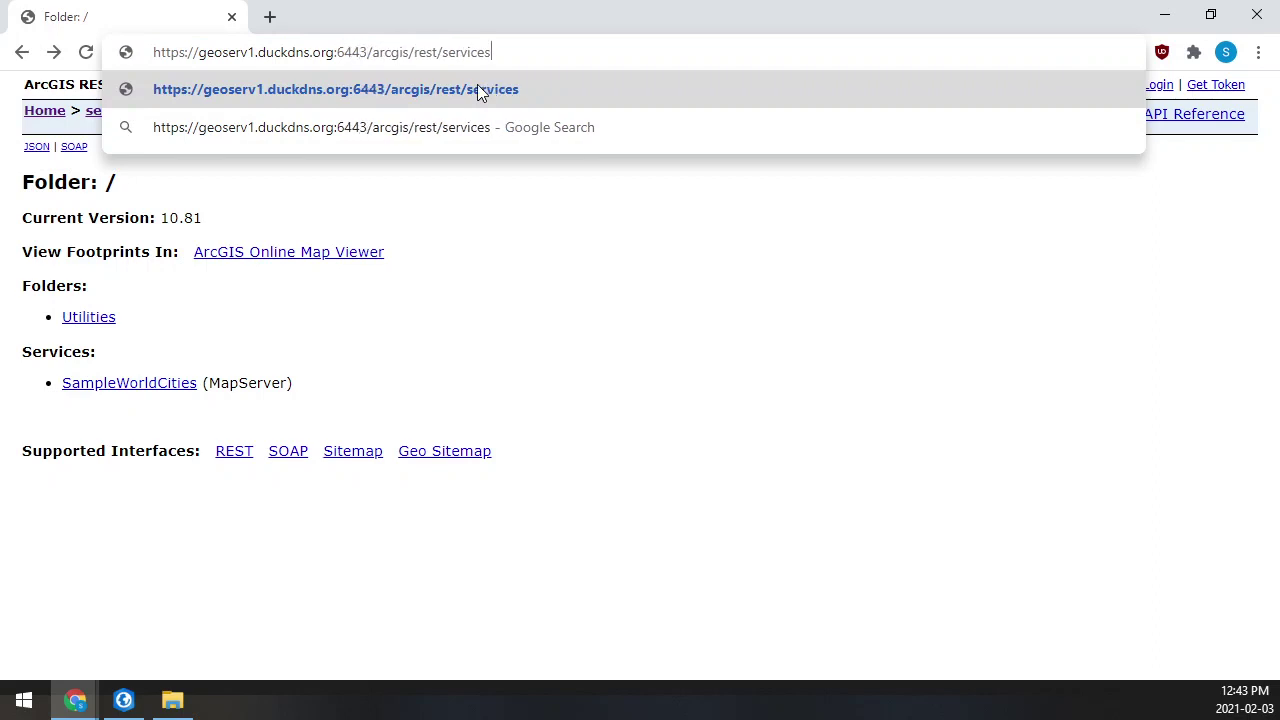
{"action": "key", "text": "Return"}
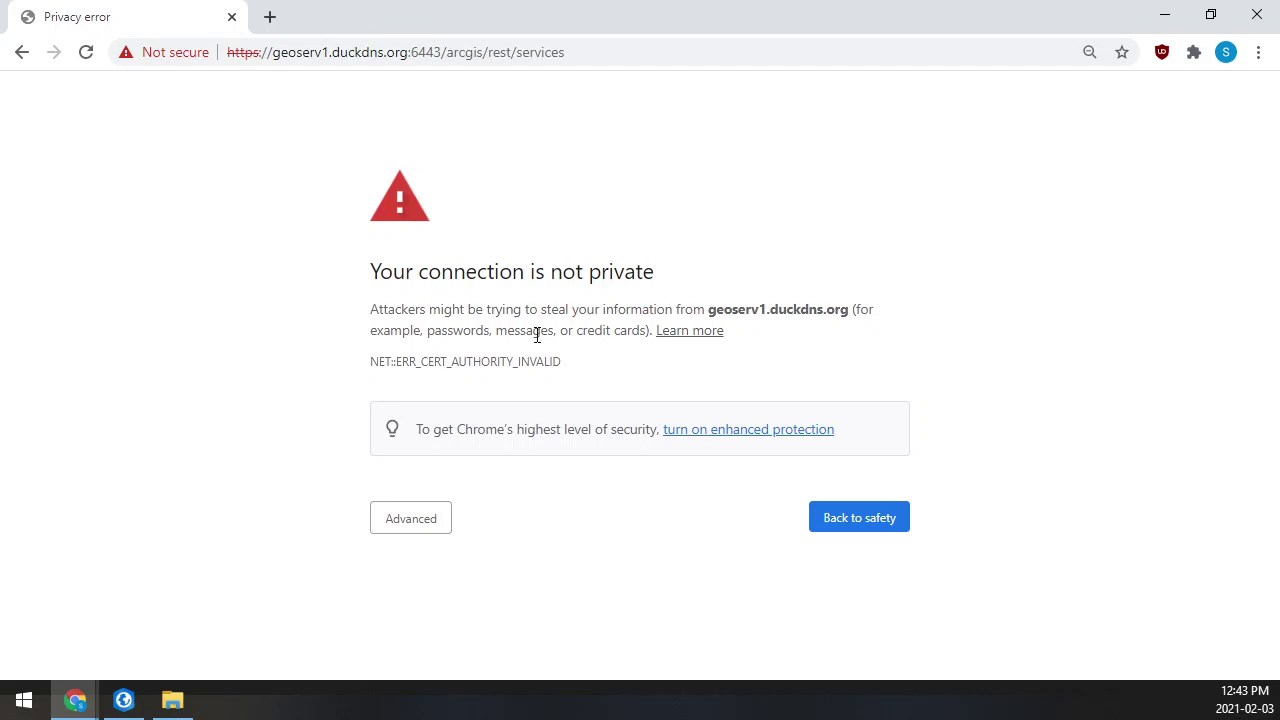
{"action": "left_click", "coordinate": [425, 528]}
{"action": "scroll", "coordinate": [452, 553], "scroll_direction": "down", "scroll_amount": 1}
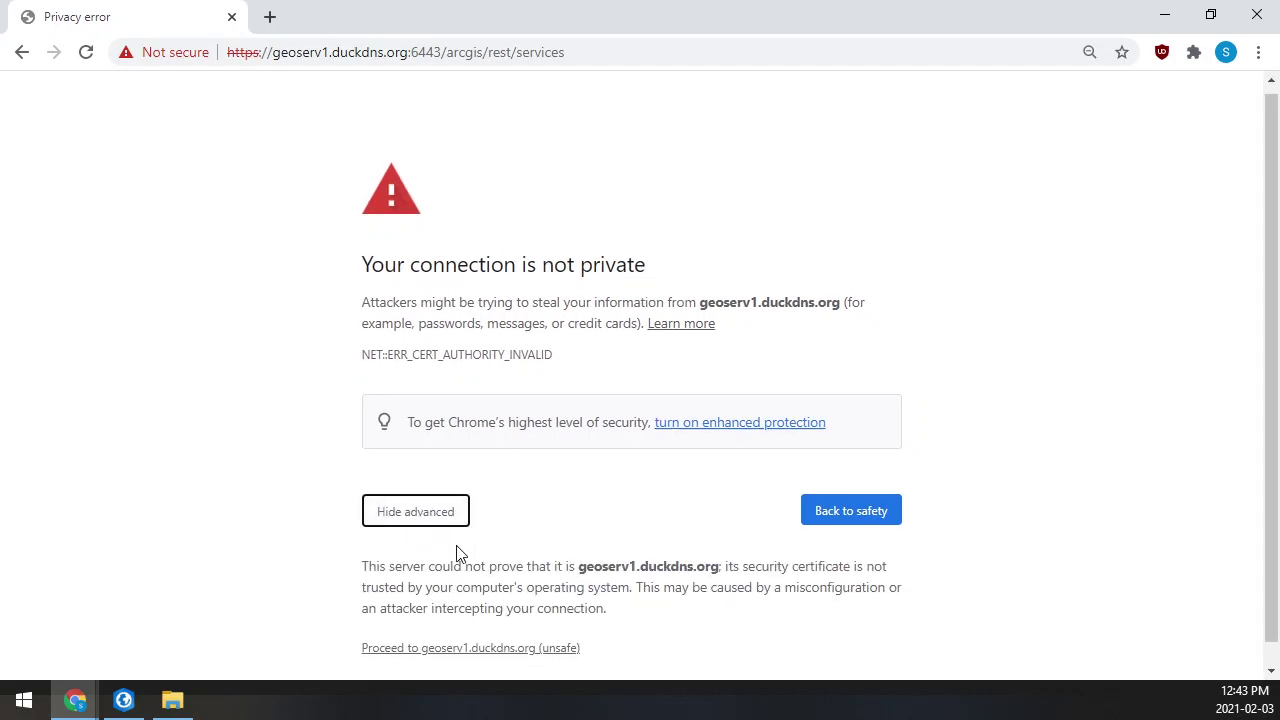
{"action": "left_click", "coordinate": [423, 627]}
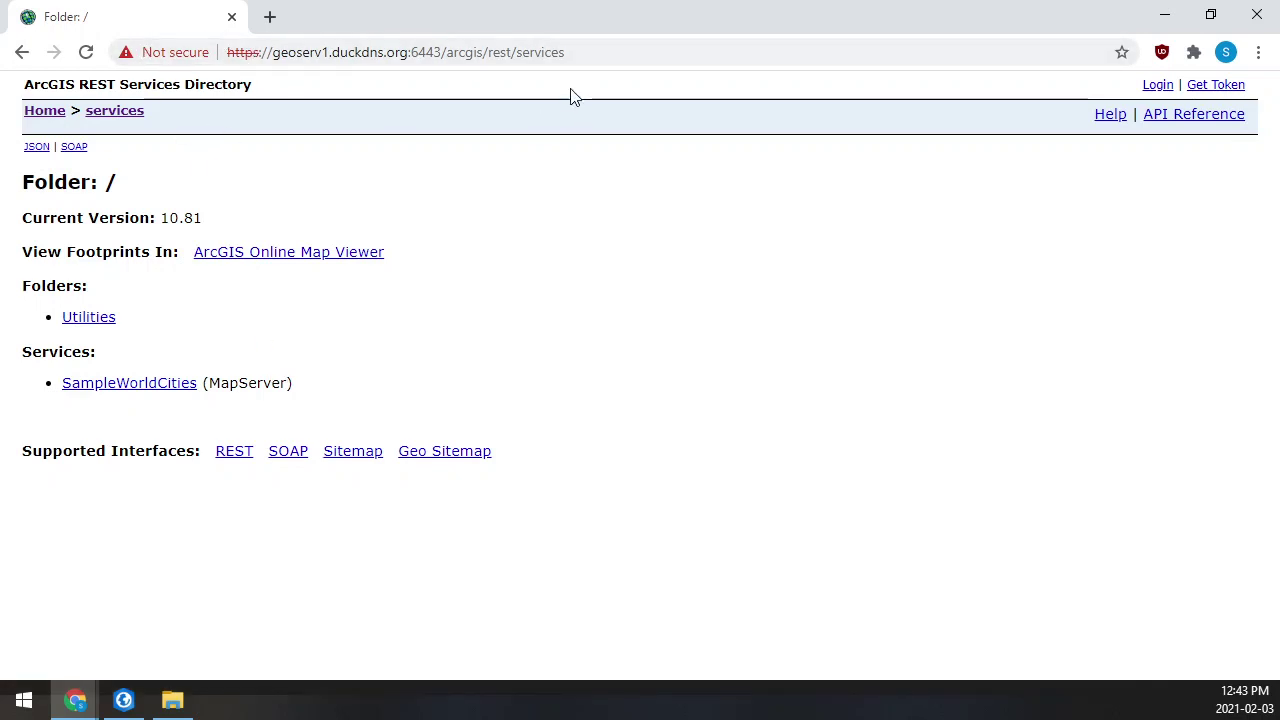
{"action": "left_click", "coordinate": [551, 56]}
{"action": "left_click", "coordinate": [502, 52]}
{"action": "left_click_drag", "start_coordinate": [502, 52], "coordinate": [604, 52]}
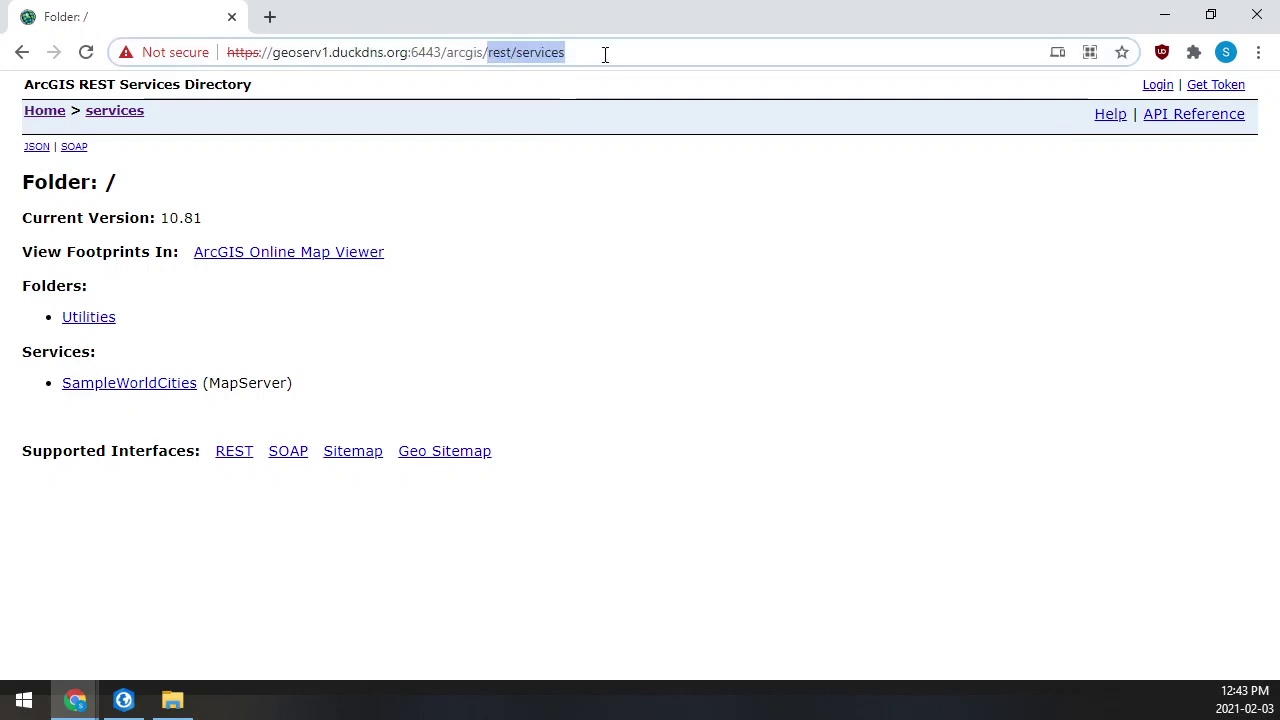
{"action": "type", "text": "manage"}
{"action": "type", "text": "r"}
{"action": "key", "text": "Return"}
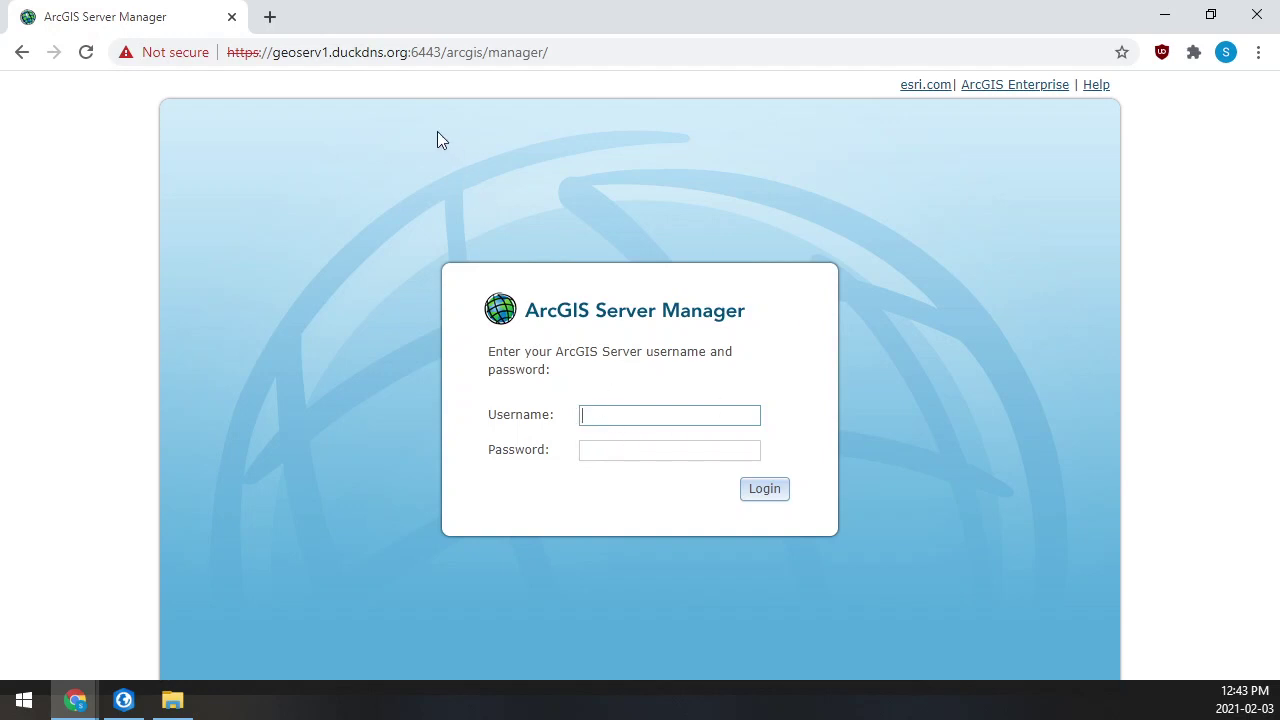
- Examine who issued the site's security certificate and how long it is valid, and close the certificate information
{"action": "left_click", "coordinate": [171, 53]}
{"action": "left_click", "coordinate": [205, 318]}
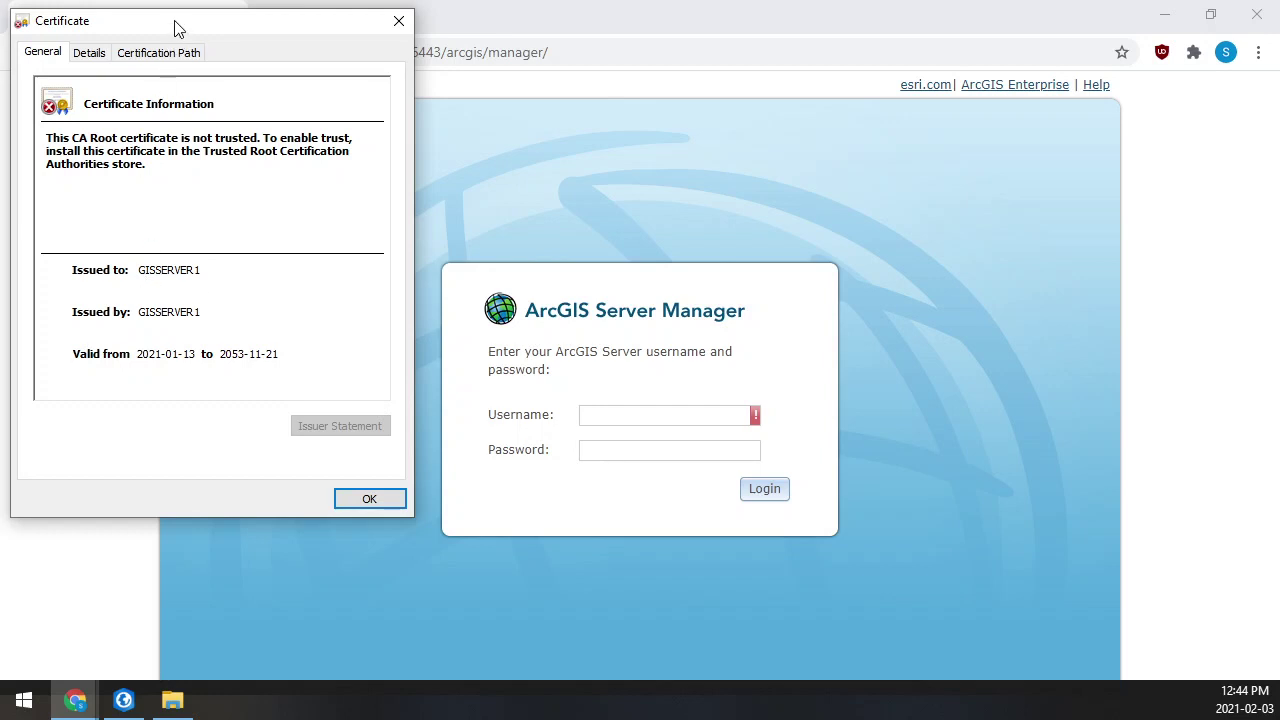
{"action": "left_click_drag", "start_coordinate": [174, 20], "coordinate": [233, 114]}
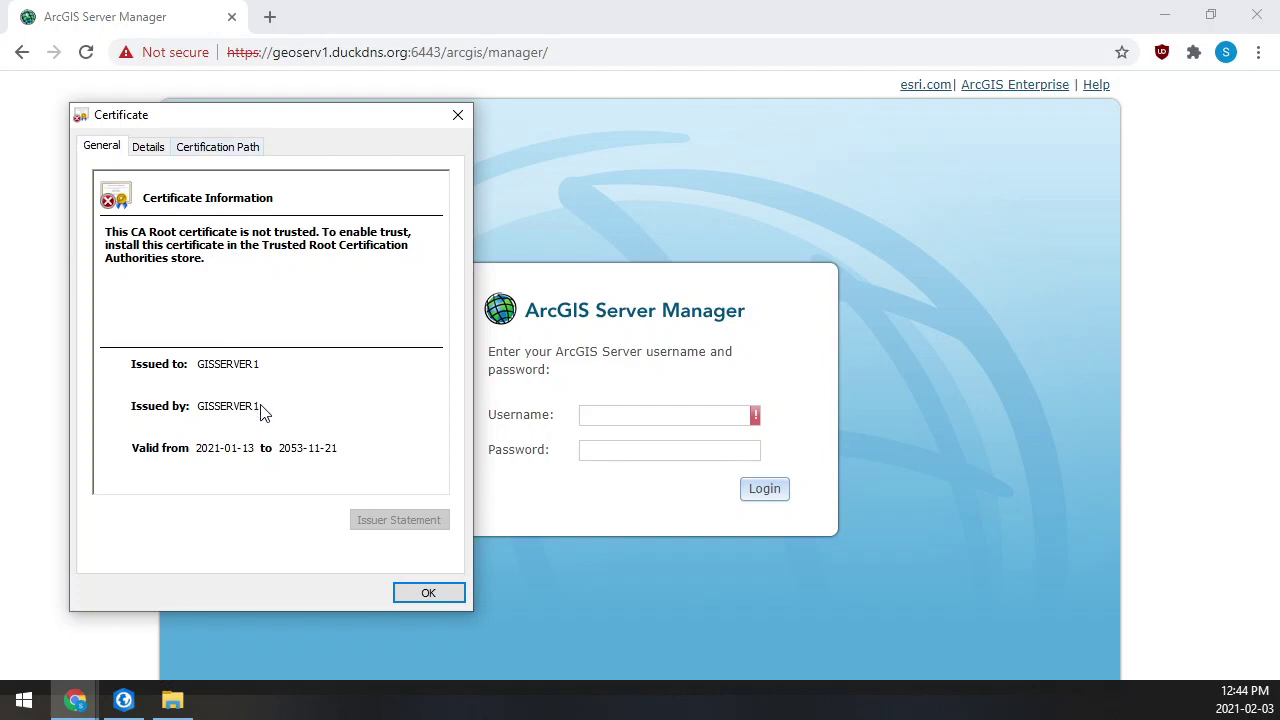
{"action": "left_click", "coordinate": [424, 593]}
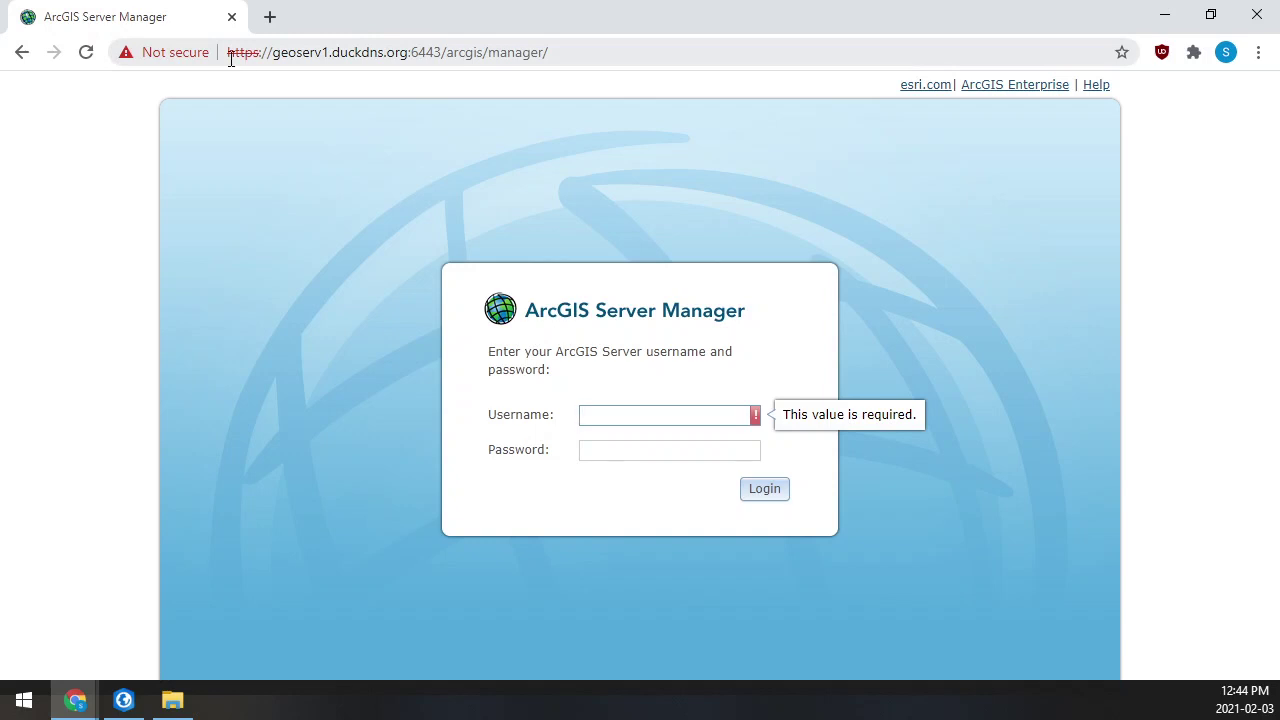
{"action": "left_click", "coordinate": [434, 50]}
{"action": "left_click", "coordinate": [484, 52]}
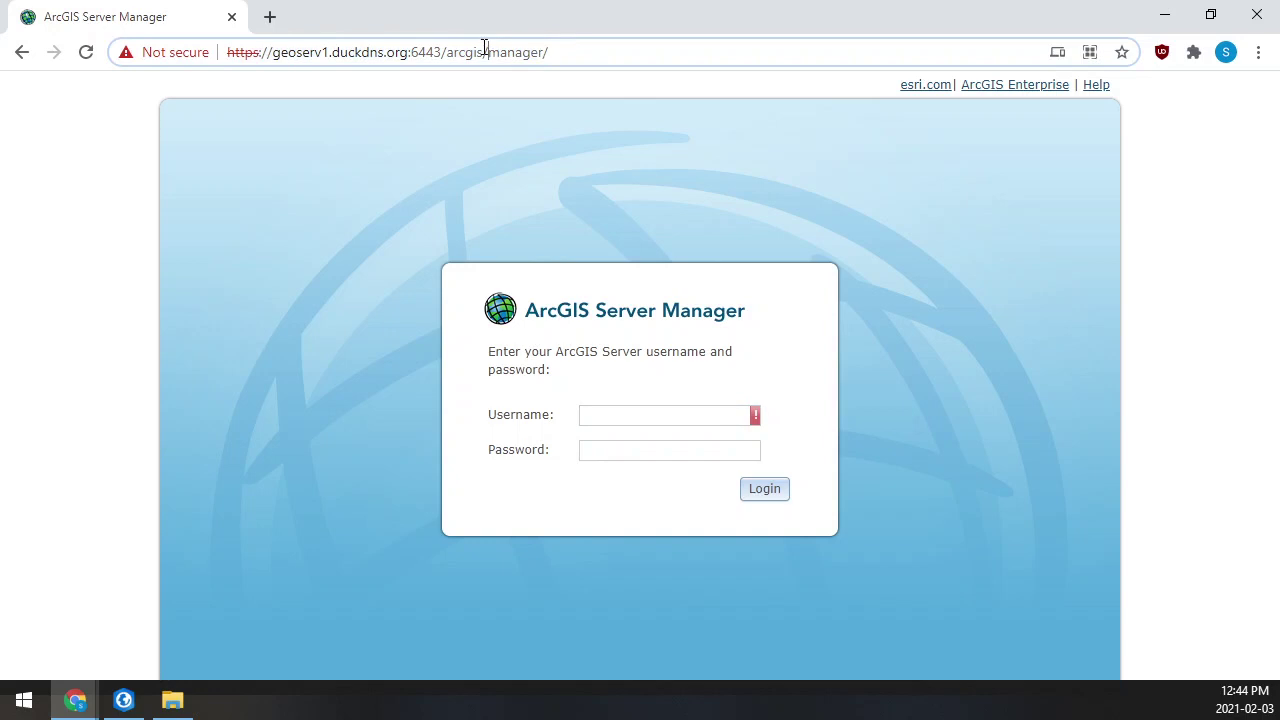
{"action": "left_click_drag", "start_coordinate": [484, 52], "coordinate": [622, 55]}
{"action": "key", "text": "BackSpace"}
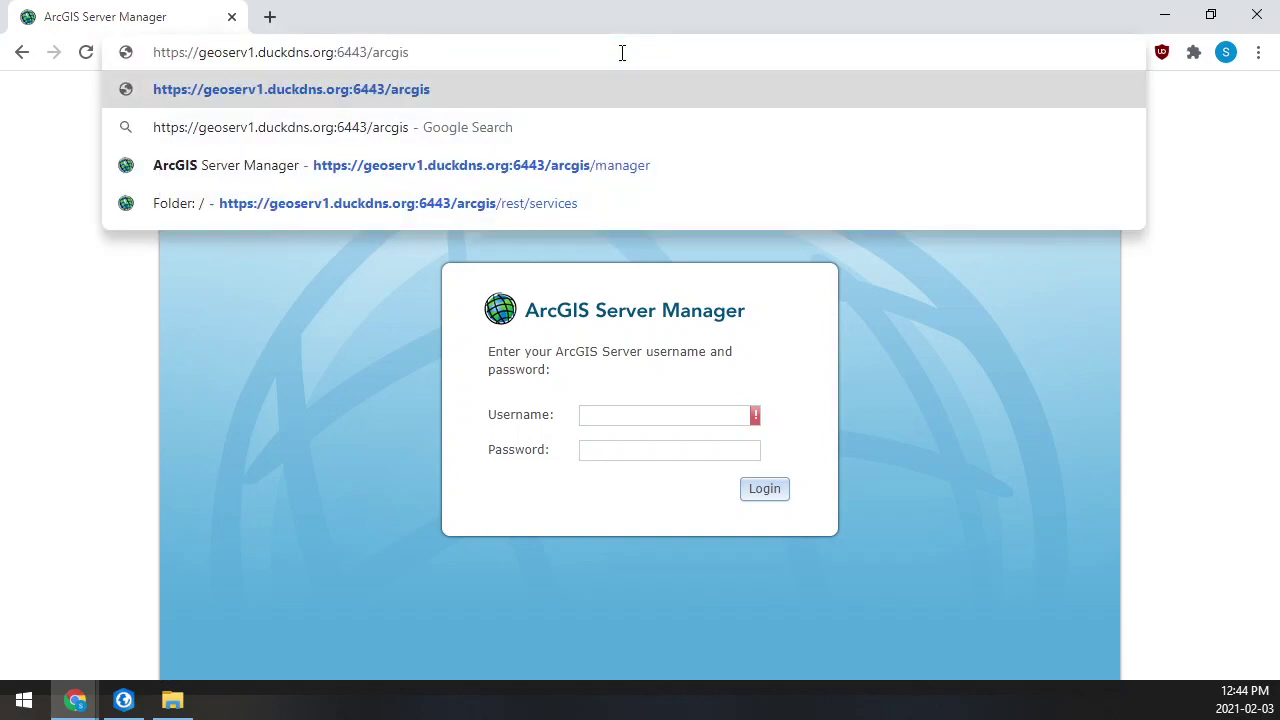
{"action": "key", "text": "ctrl+a"}
{"action": "key", "text": "ctrl+c"}
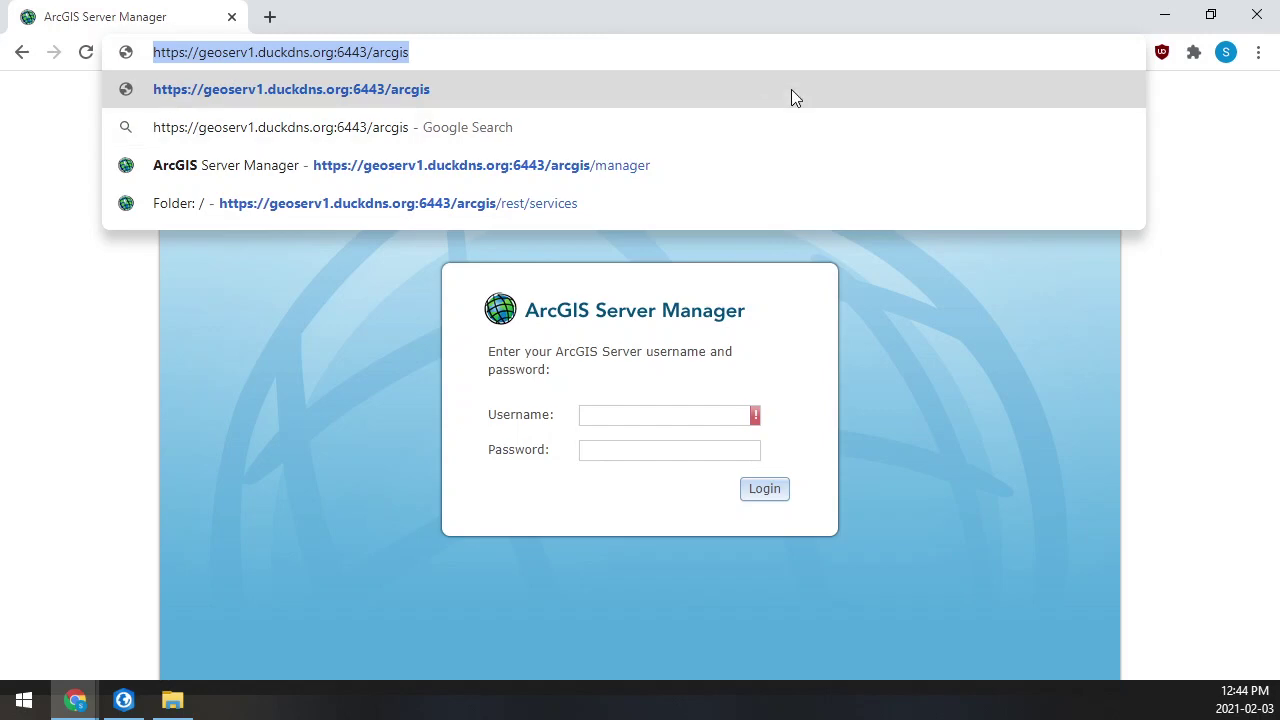
{"action": "left_click", "coordinate": [1160, 18]}
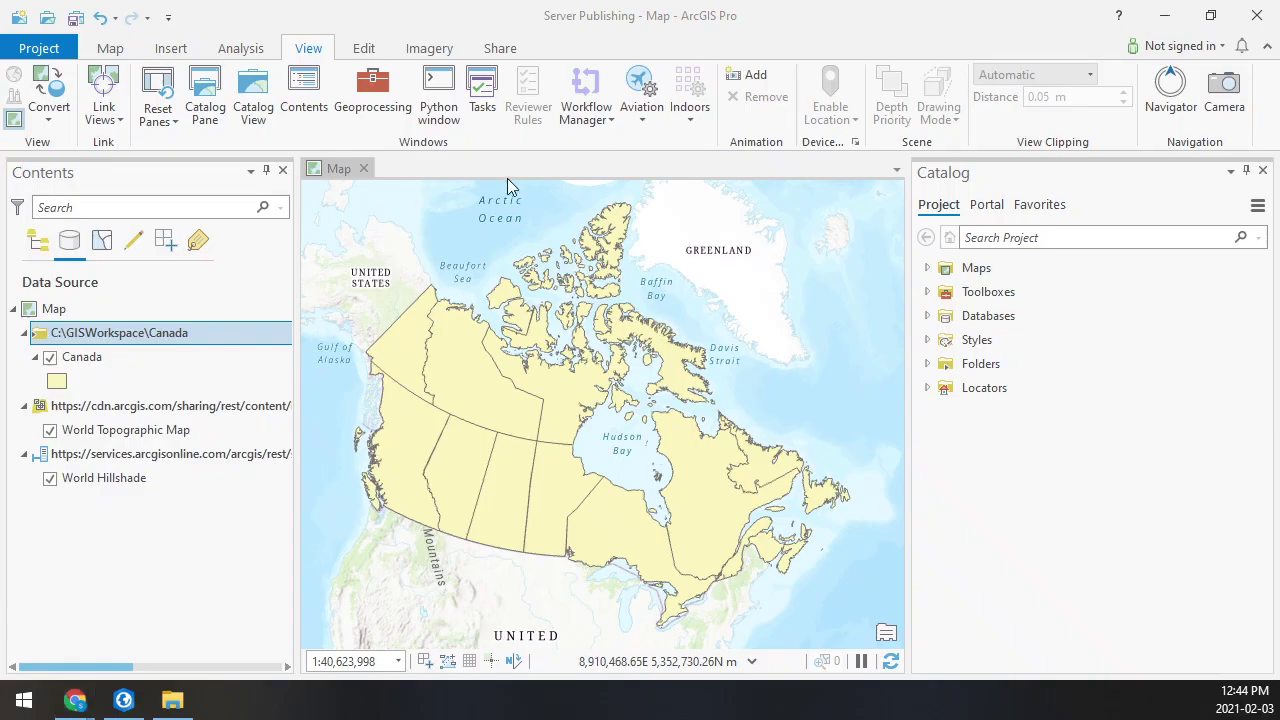
{"action": "left_click", "coordinate": [174, 50]}
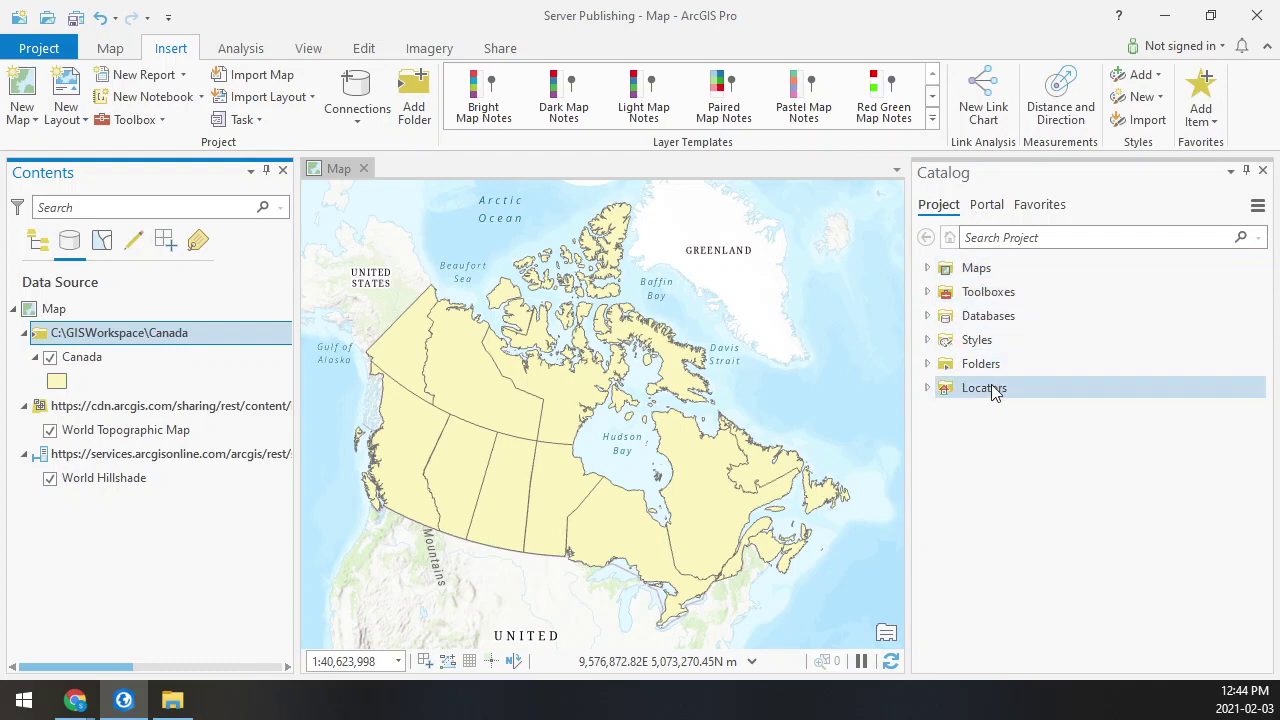
{"action": "left_click", "coordinate": [362, 114]}
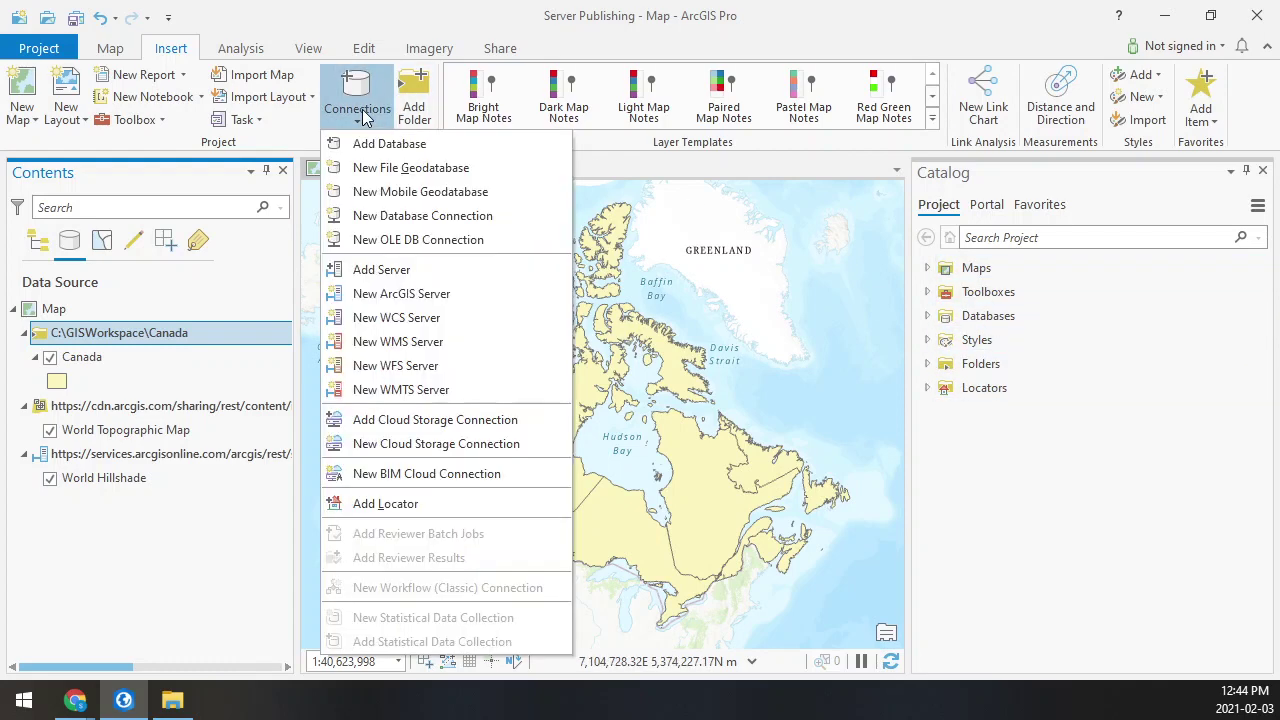
{"action": "left_click", "coordinate": [454, 296]}
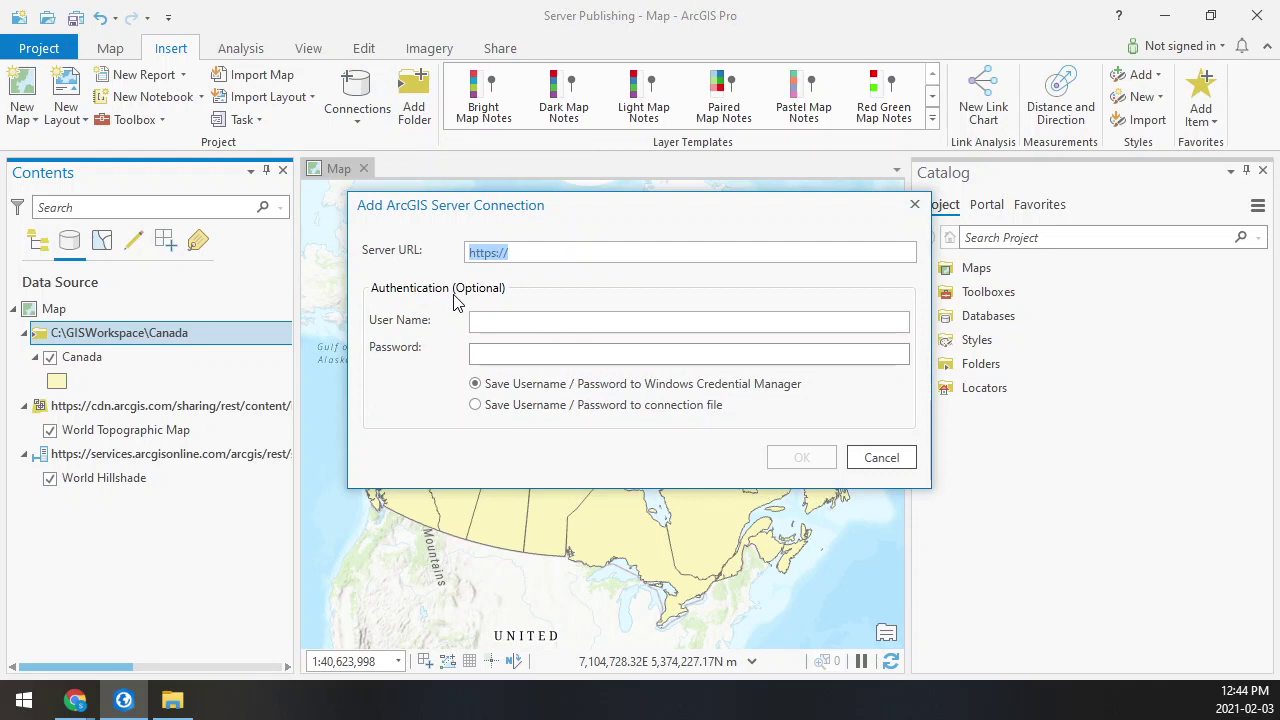
{"action": "key", "text": "ctrl+v"}
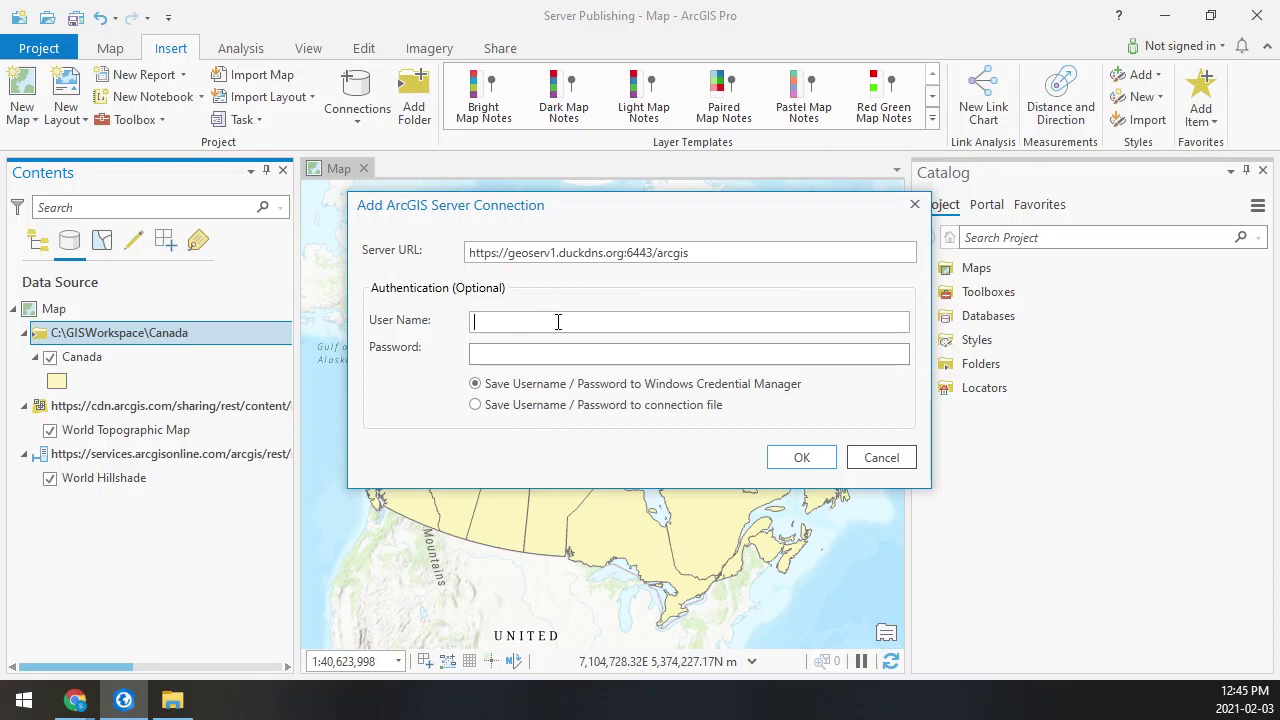
- Enter siteadmin as the connection's user name and fill in the account password
{"action": "type", "text": "siteadmin"}
{"action": "key", "text": "Tab"}
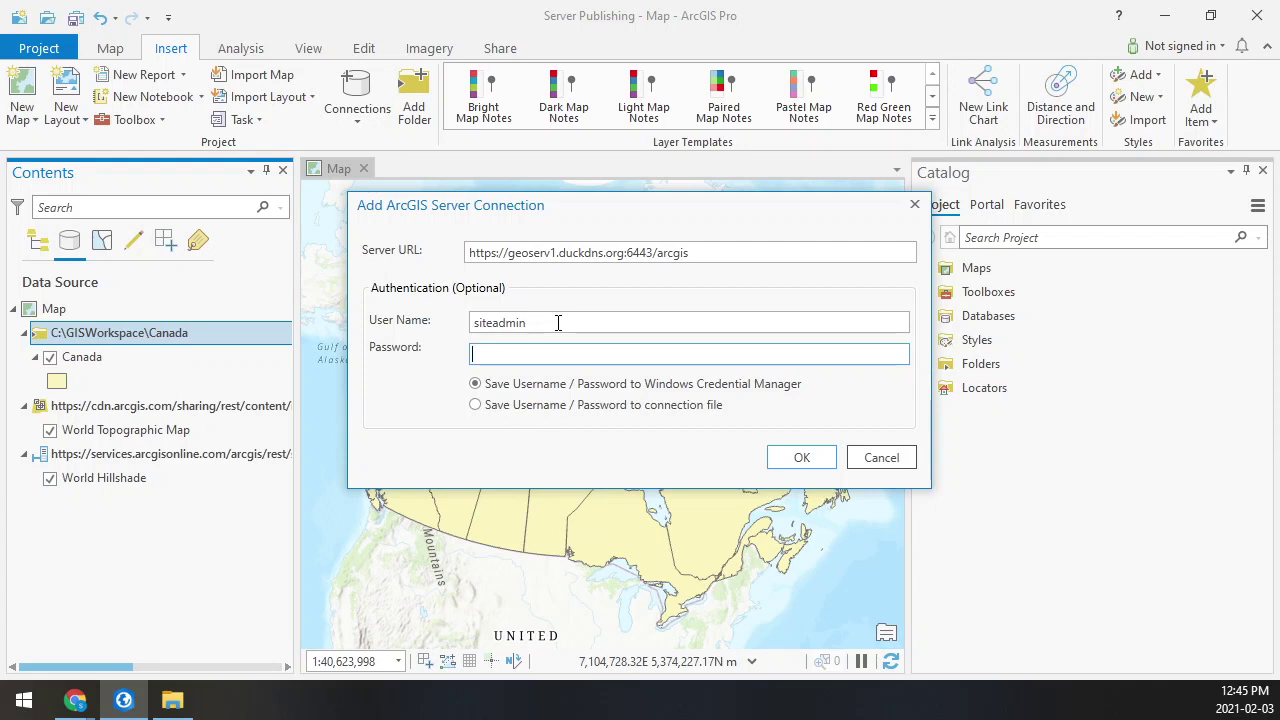
{"action": "type", "text": "**********"}
{"action": "key", "text": "BackSpace"}
{"action": "key", "text": "BackSpace"}
{"action": "key", "text": "ctrl+a"}
{"action": "type", "text": "*************"}
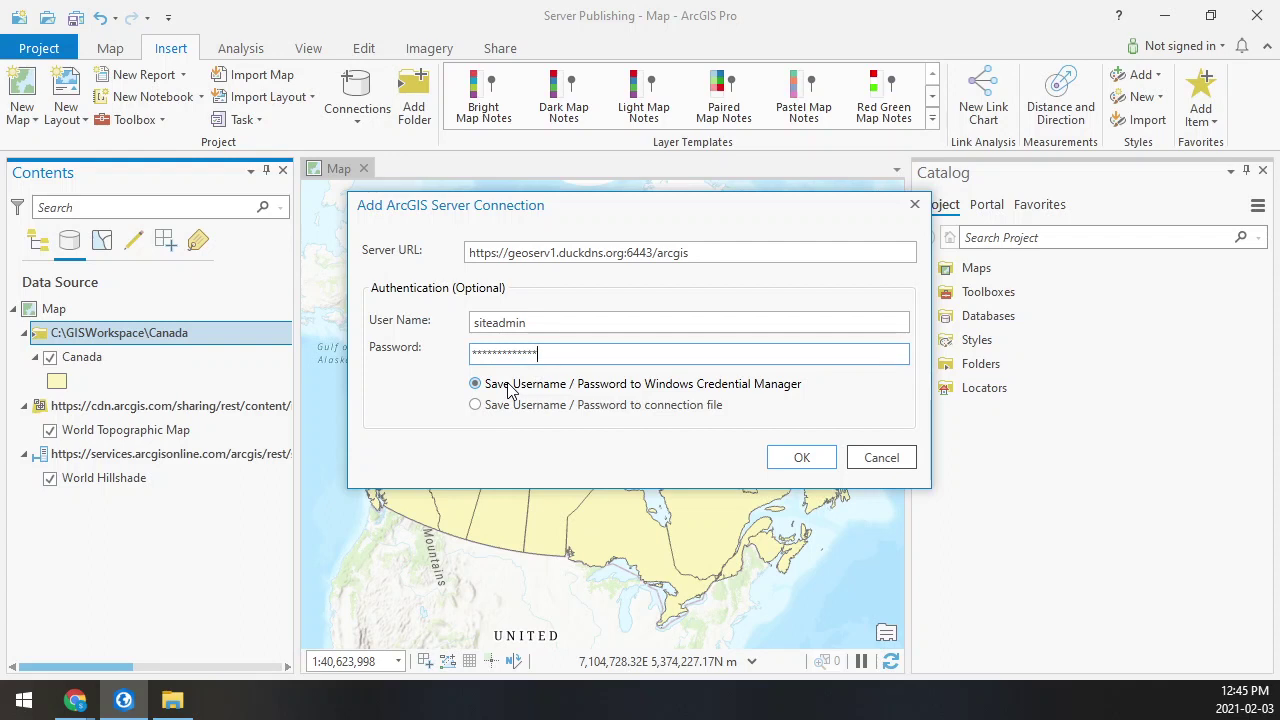
- Add the server connection with its credentials saved to the connection file, and select it in the project's Servers
{"action": "left_click", "coordinate": [516, 406]}
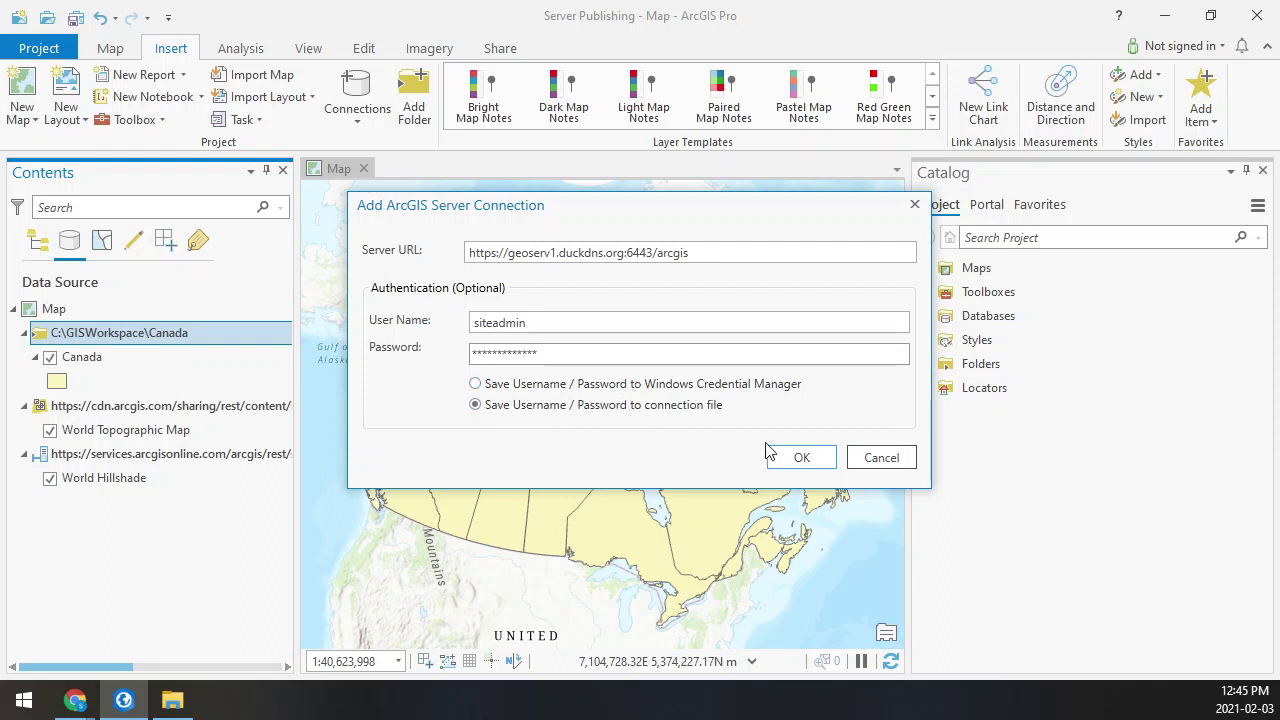
{"action": "left_click", "coordinate": [802, 460]}
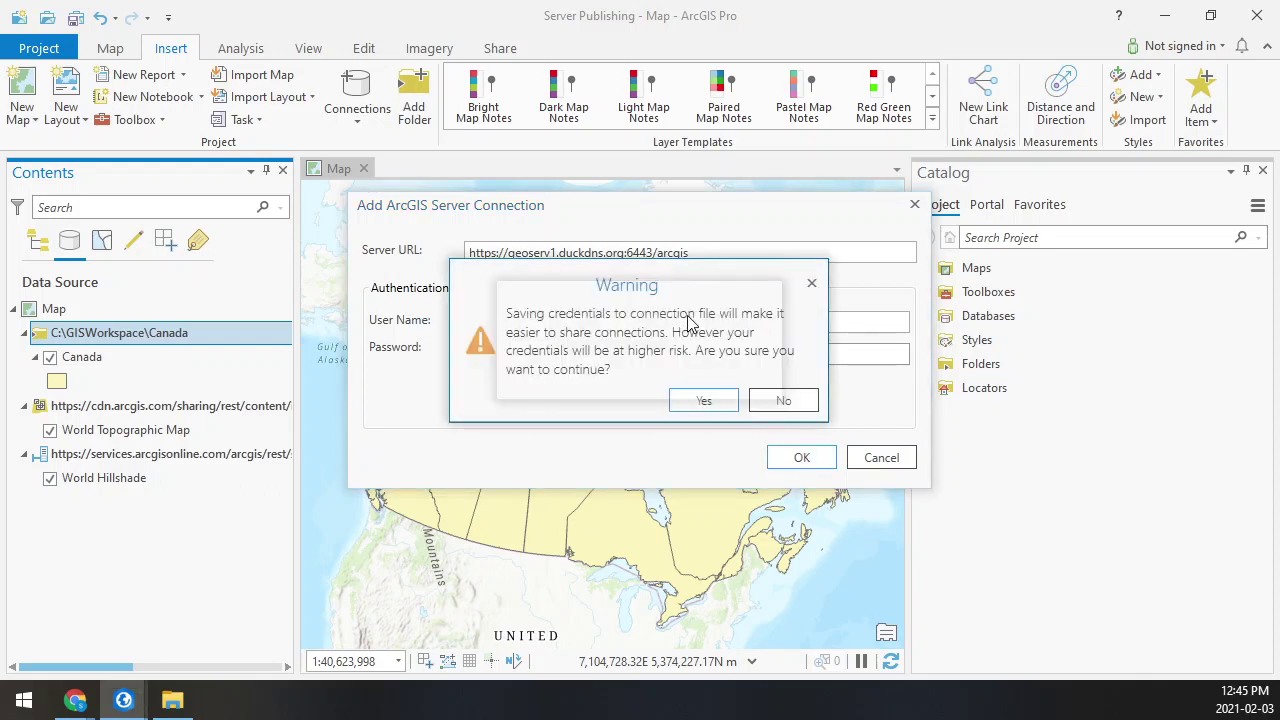
{"action": "left_click", "coordinate": [704, 399]}
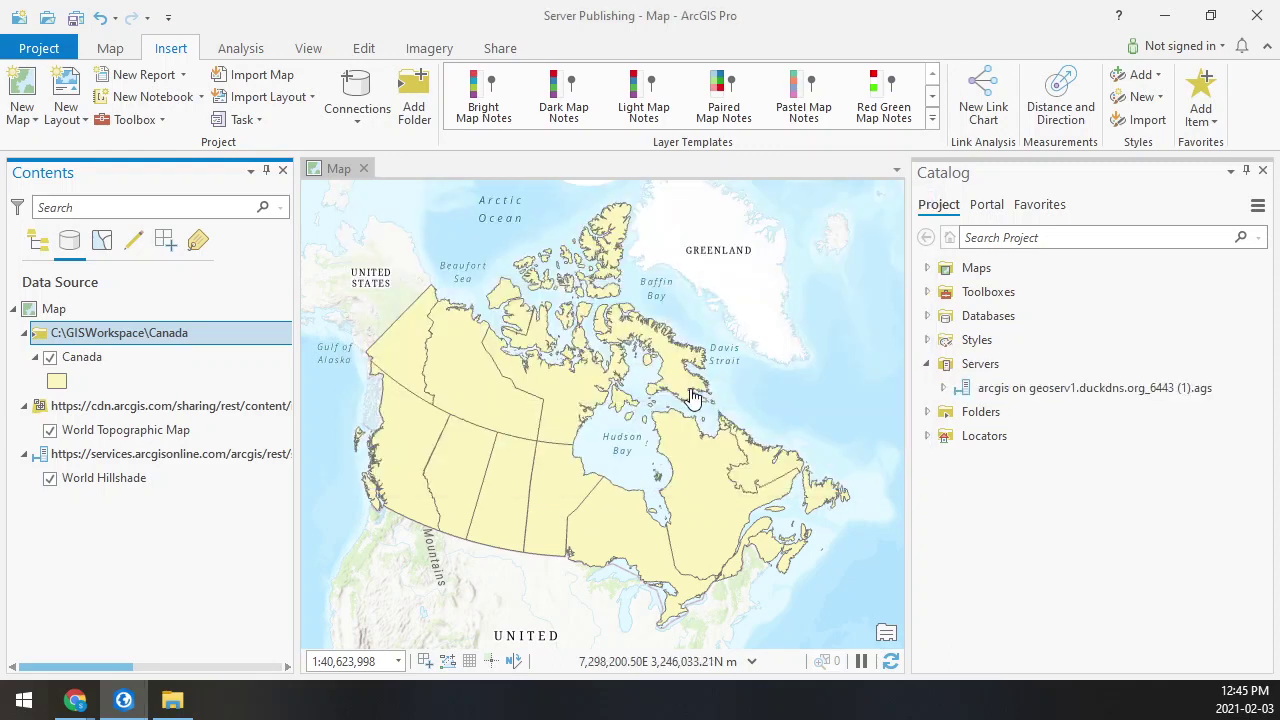
{"action": "mouse_move", "coordinate": [992, 393]}
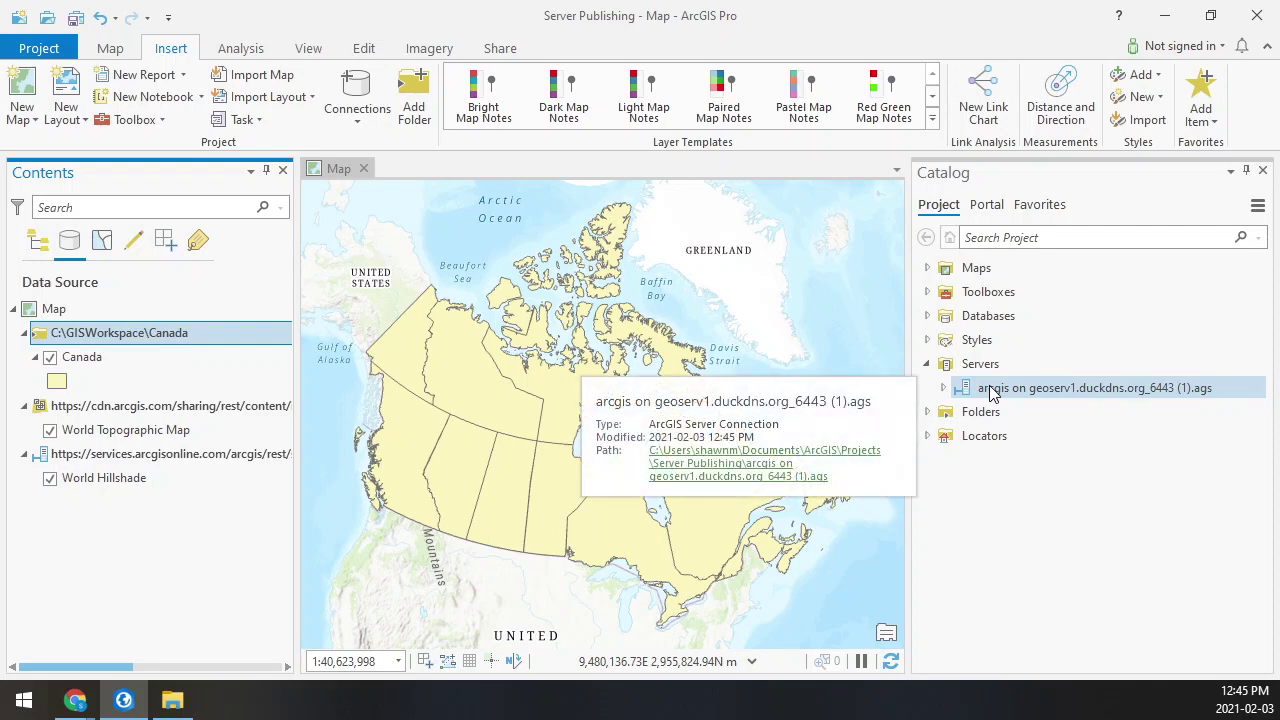
{"action": "left_click", "coordinate": [992, 393]}
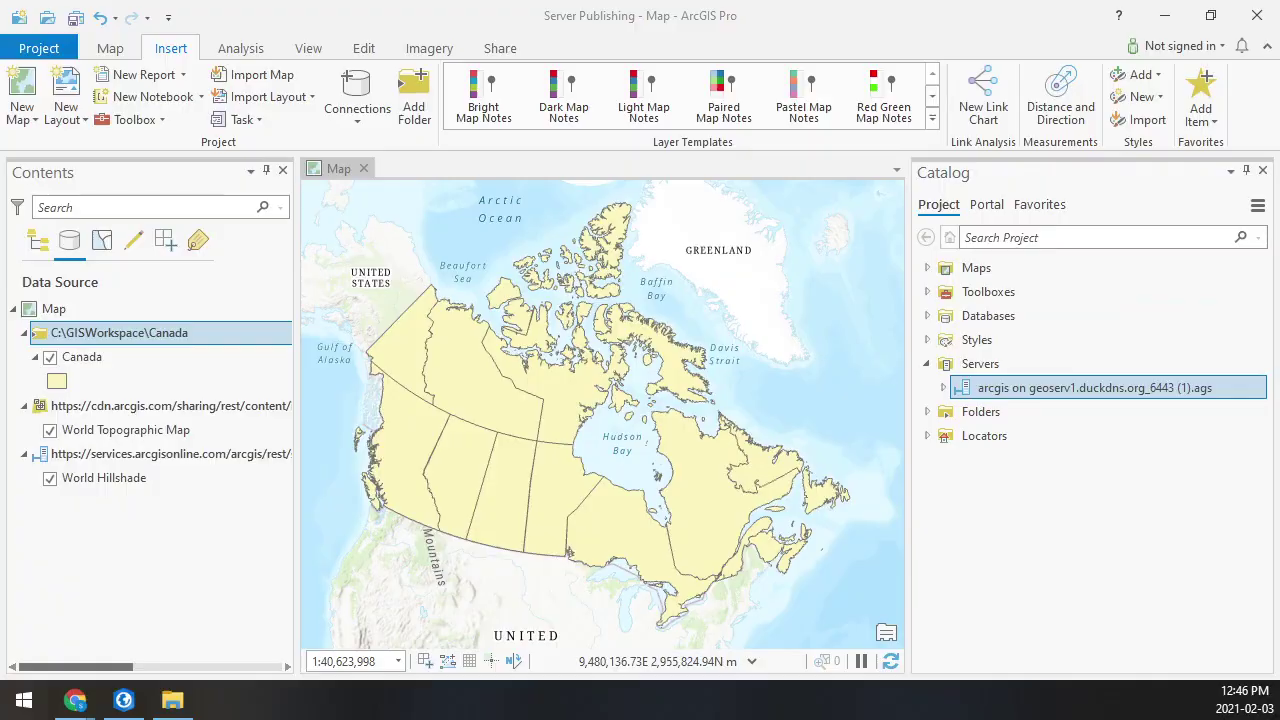
- Switch to the browser, reload the ArcGIS Server Manager page and close it
{"action": "key", "text": "alt+Tab"}
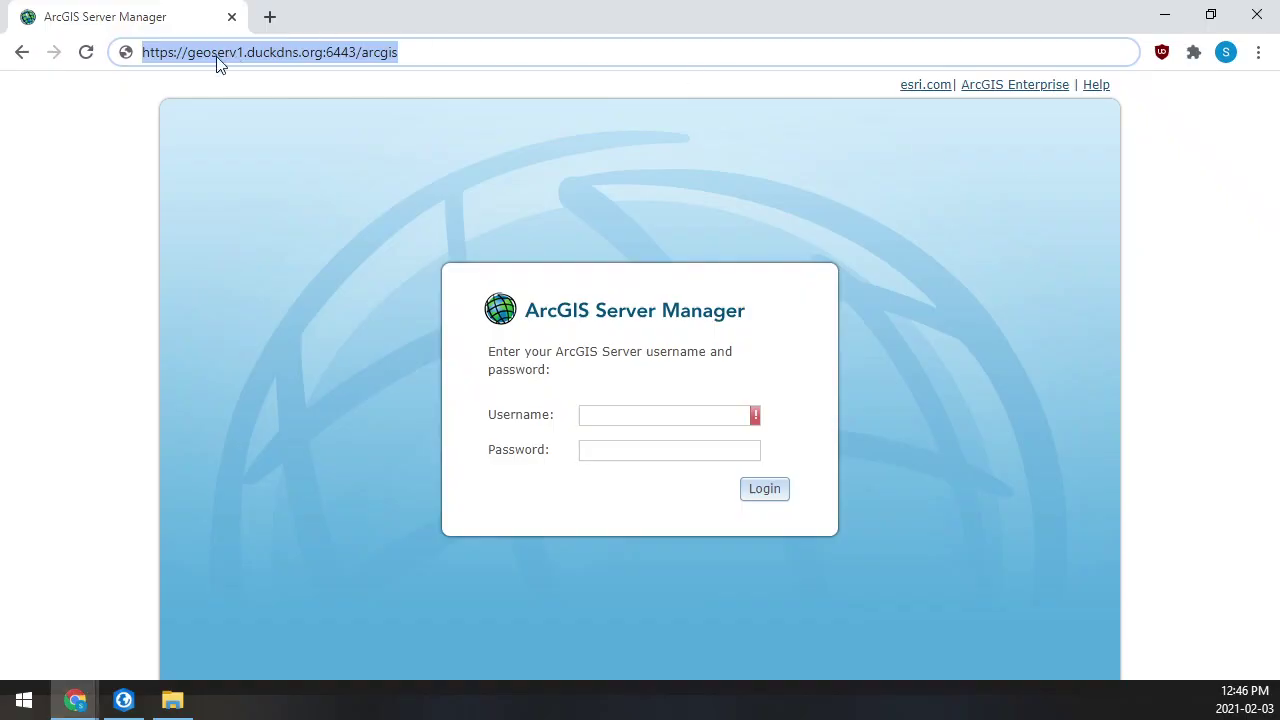
{"action": "left_click", "coordinate": [85, 53]}
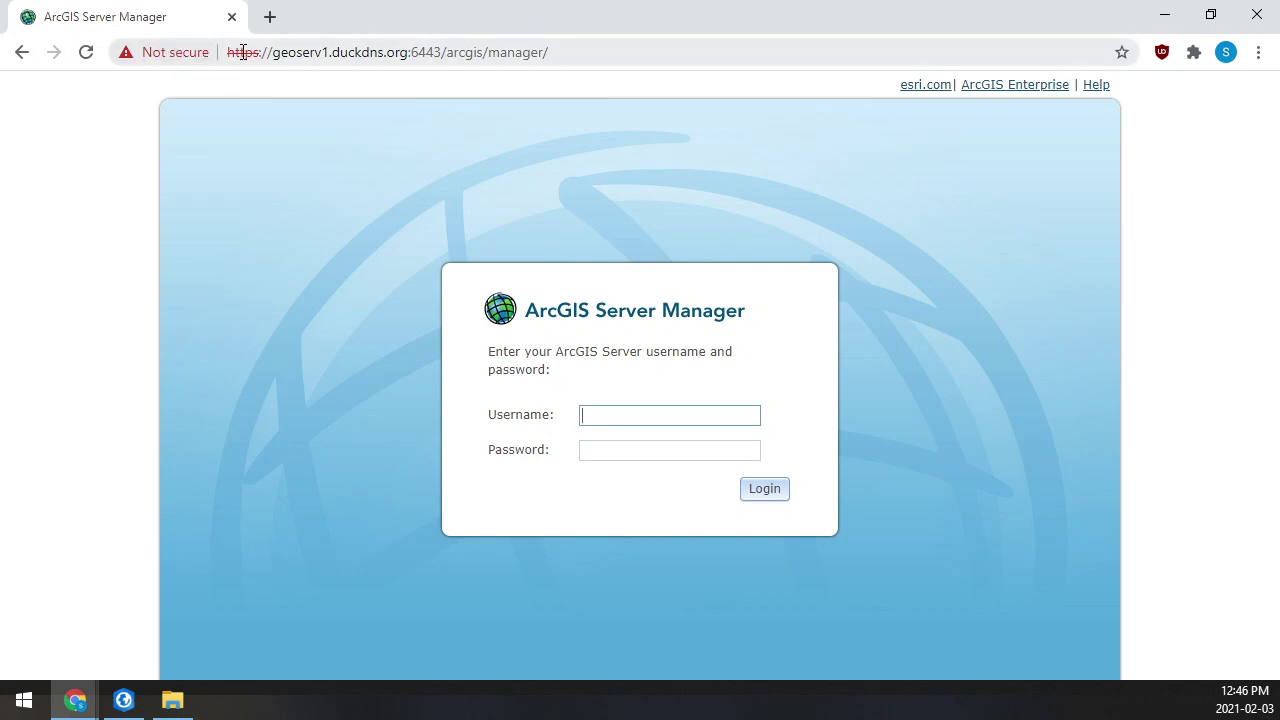
{"action": "left_click", "coordinate": [231, 17]}
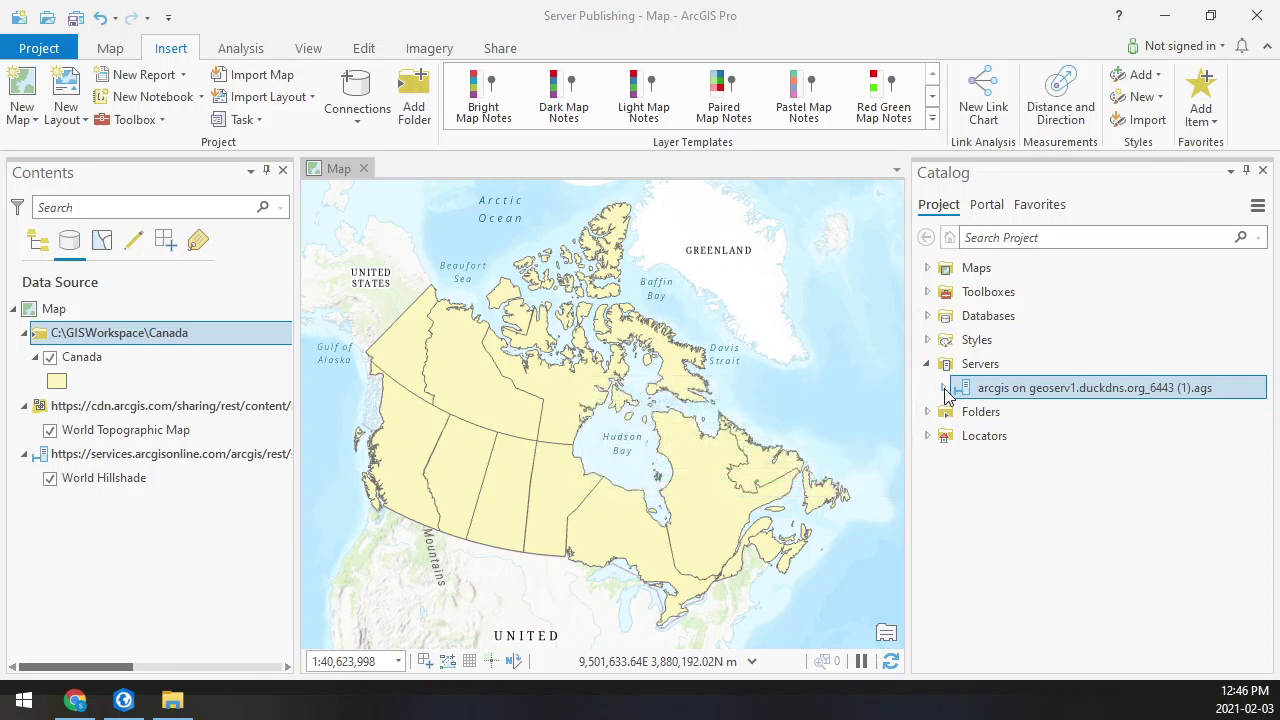
- Expand the new geoserv1 server connection in ArcGIS Pro and examine its SampleWorldCities service and connection details
{"action": "left_click", "coordinate": [944, 389]}
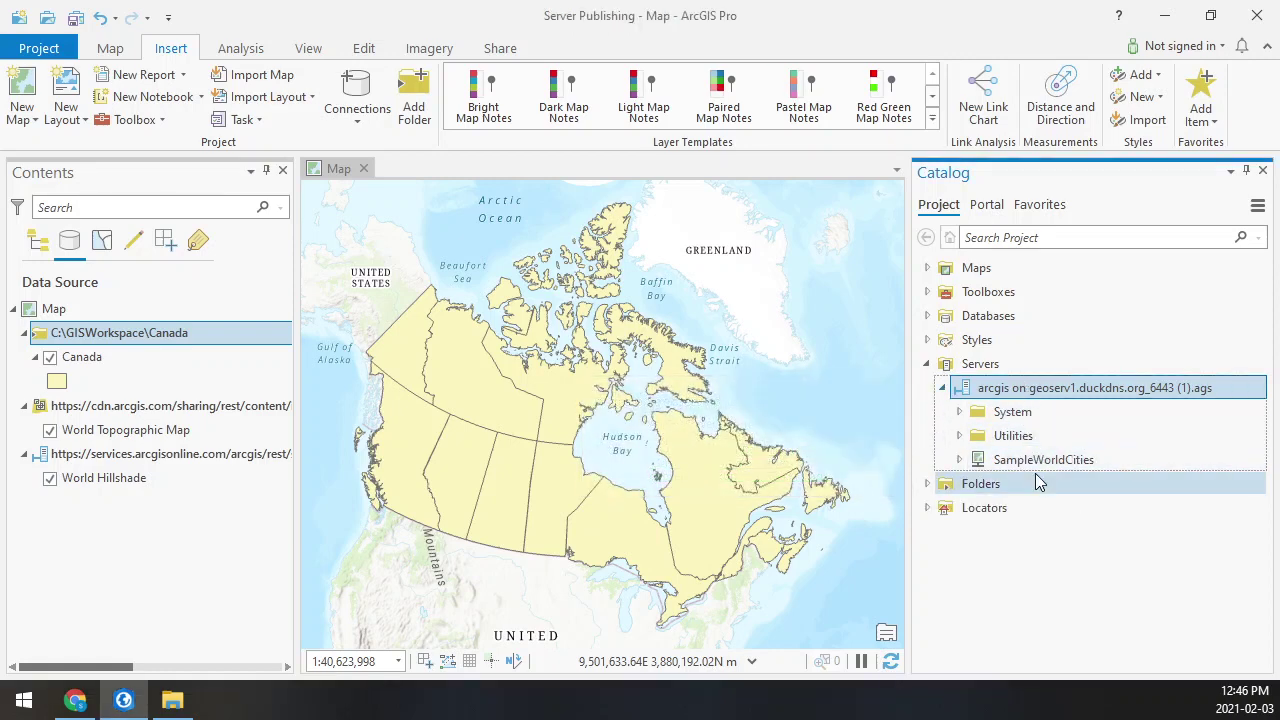
{"action": "mouse_move", "coordinate": [1034, 468]}
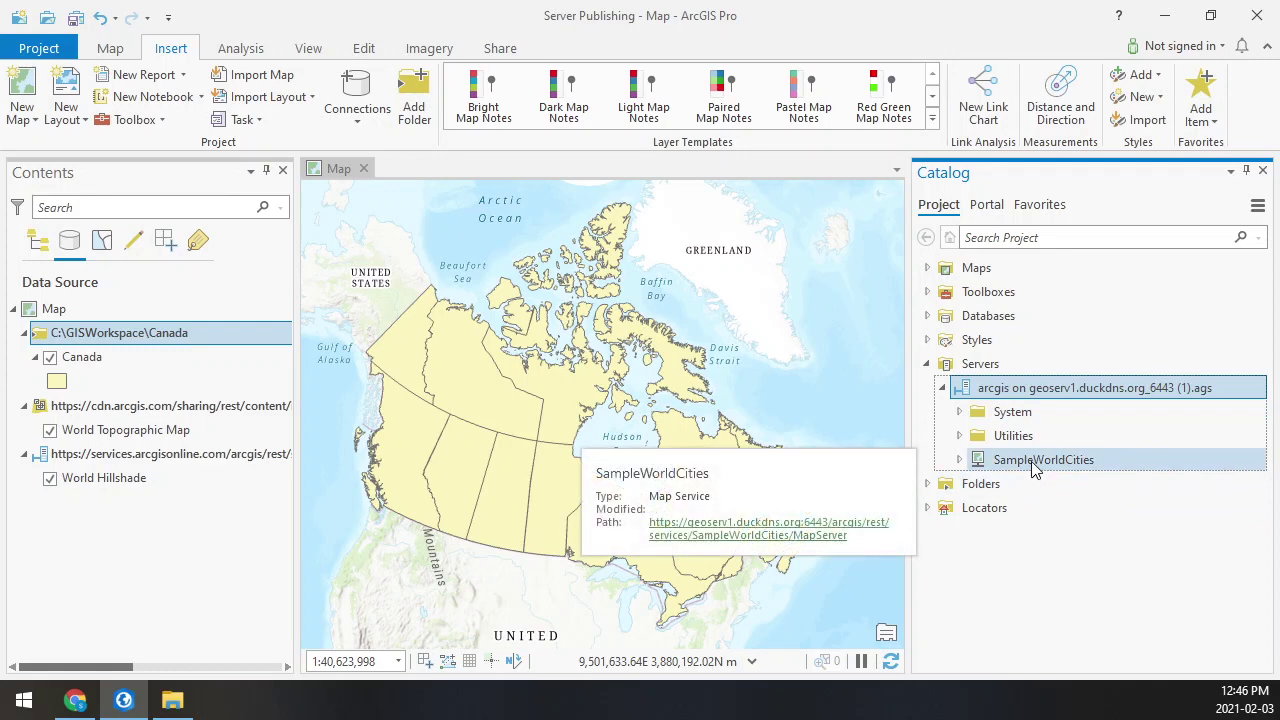
{"action": "mouse_move", "coordinate": [1050, 392]}
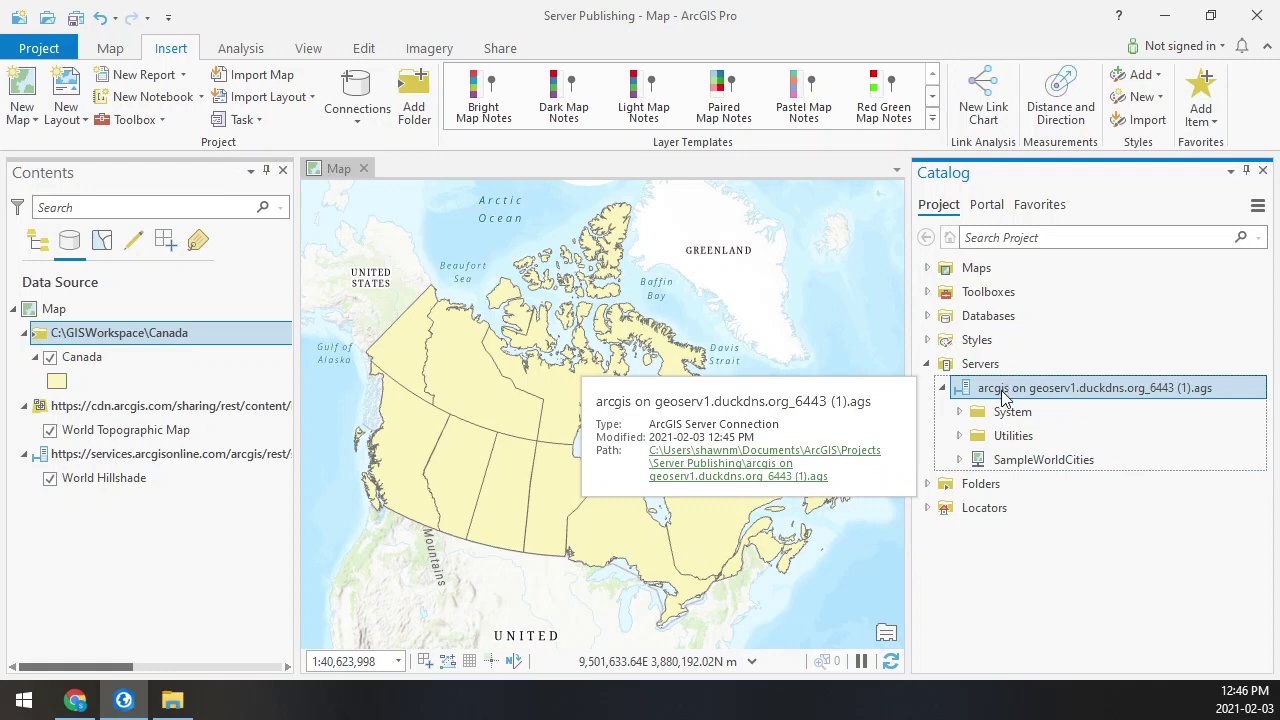
- Start publishing a map service to the geoserv1 server connection and select Map from the project's Maps
{"action": "right_click", "coordinate": [1004, 397]}
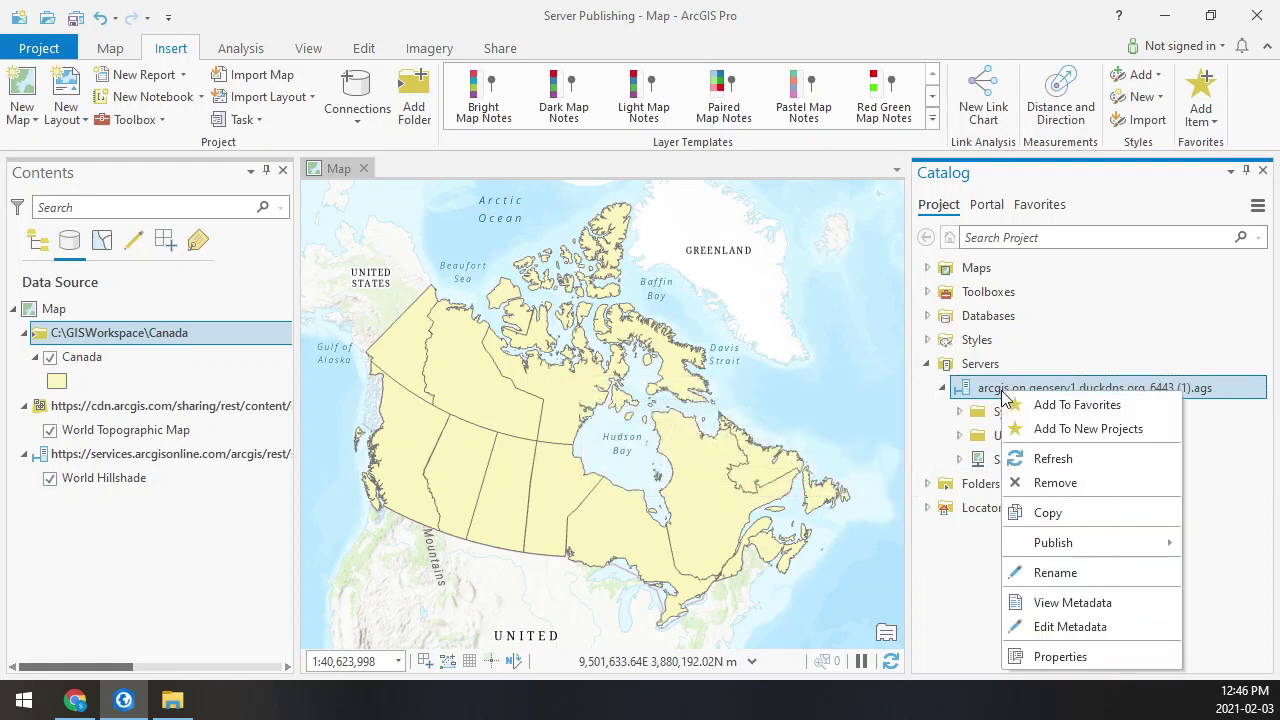
{"action": "mouse_move", "coordinate": [1055, 543]}
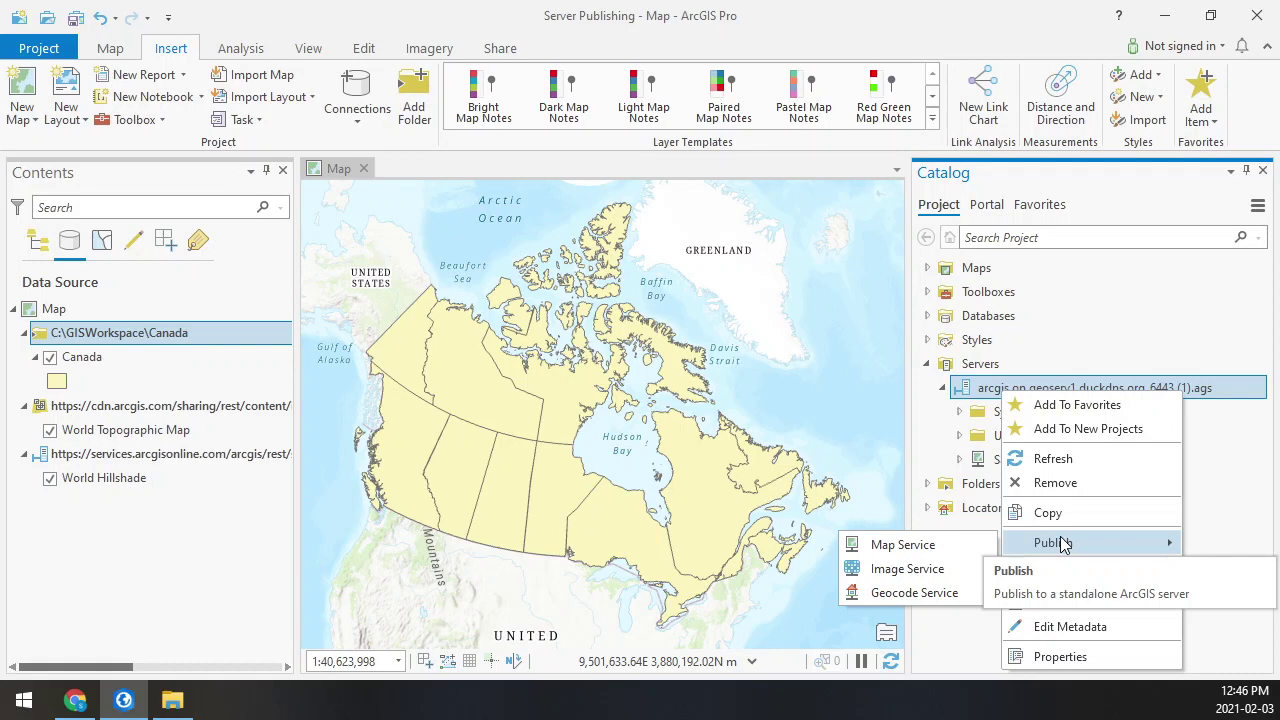
{"action": "left_click", "coordinate": [904, 548]}
{"action": "left_click", "coordinate": [256, 143]}
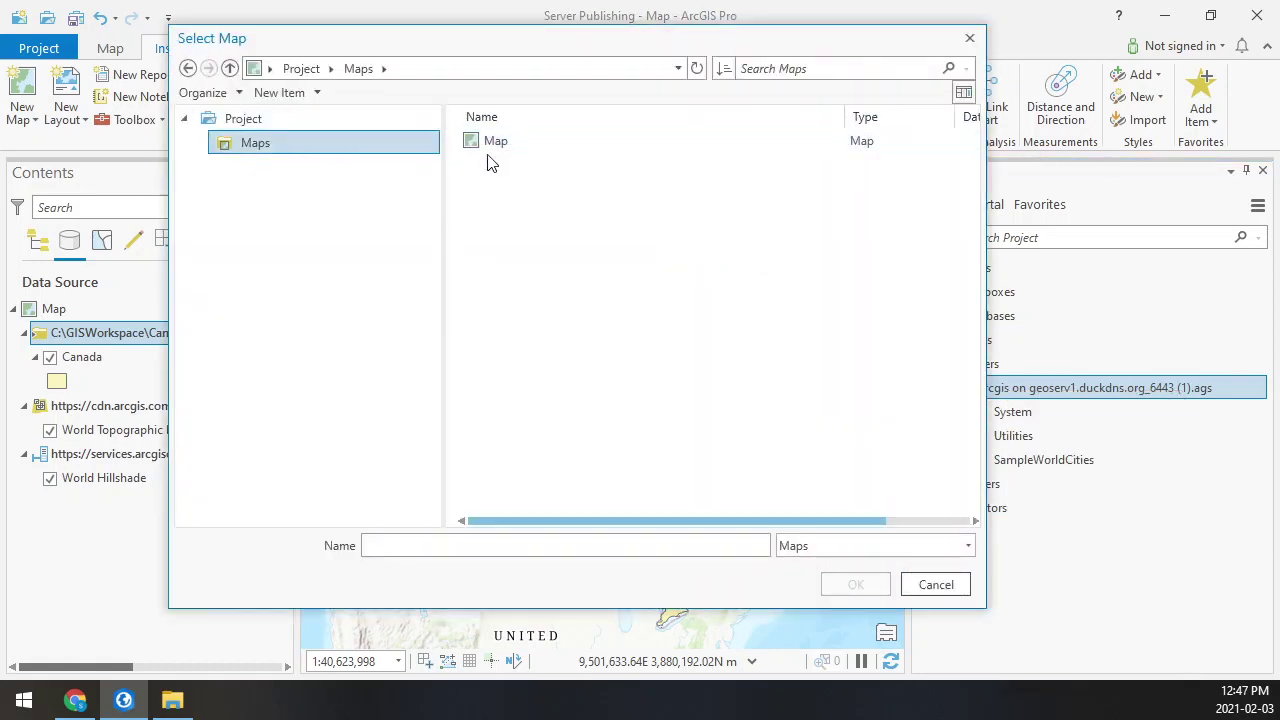
{"action": "left_click_drag", "start_coordinate": [491, 47], "coordinate": [505, 251]}
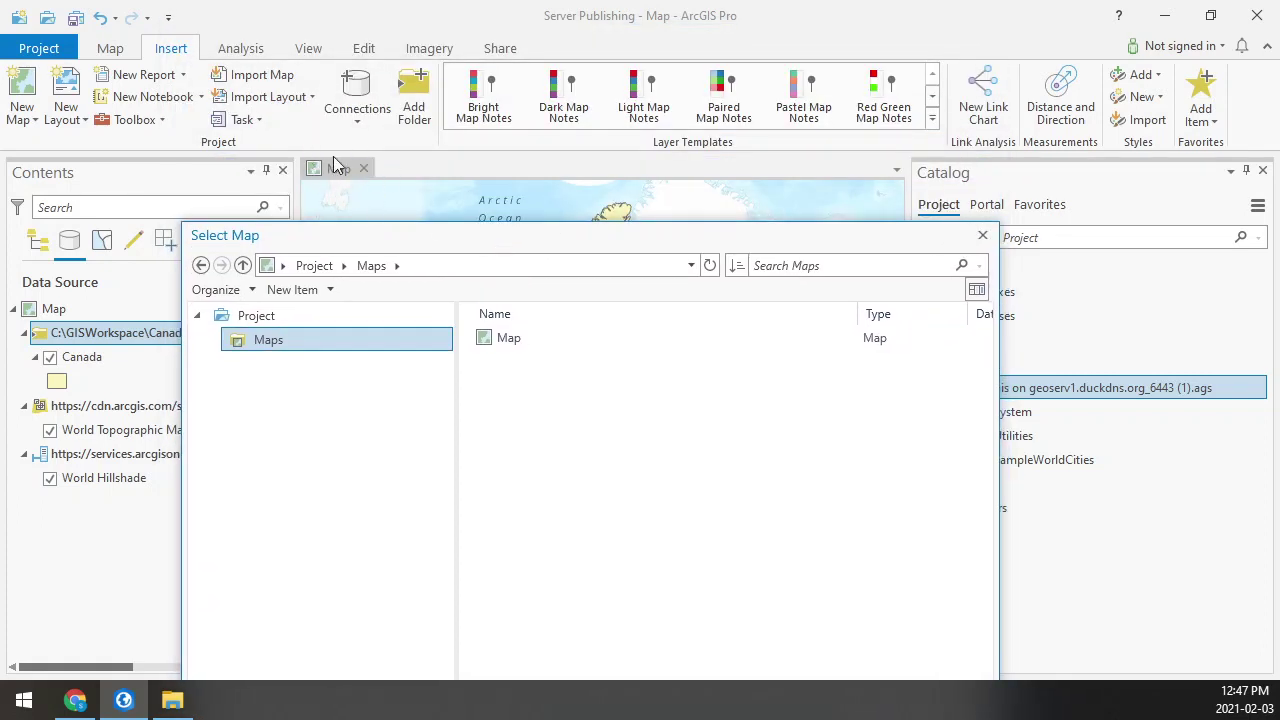
{"action": "left_click", "coordinate": [500, 338]}
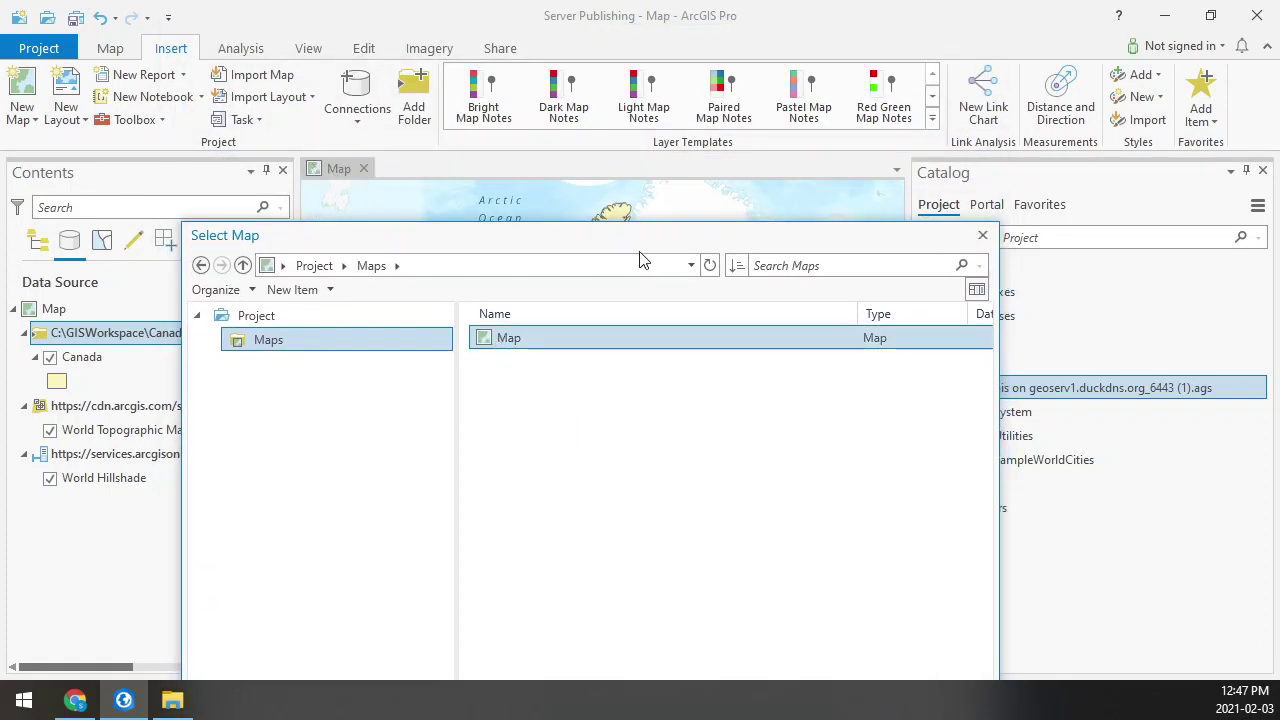
{"action": "left_click_drag", "start_coordinate": [645, 245], "coordinate": [680, 83]}
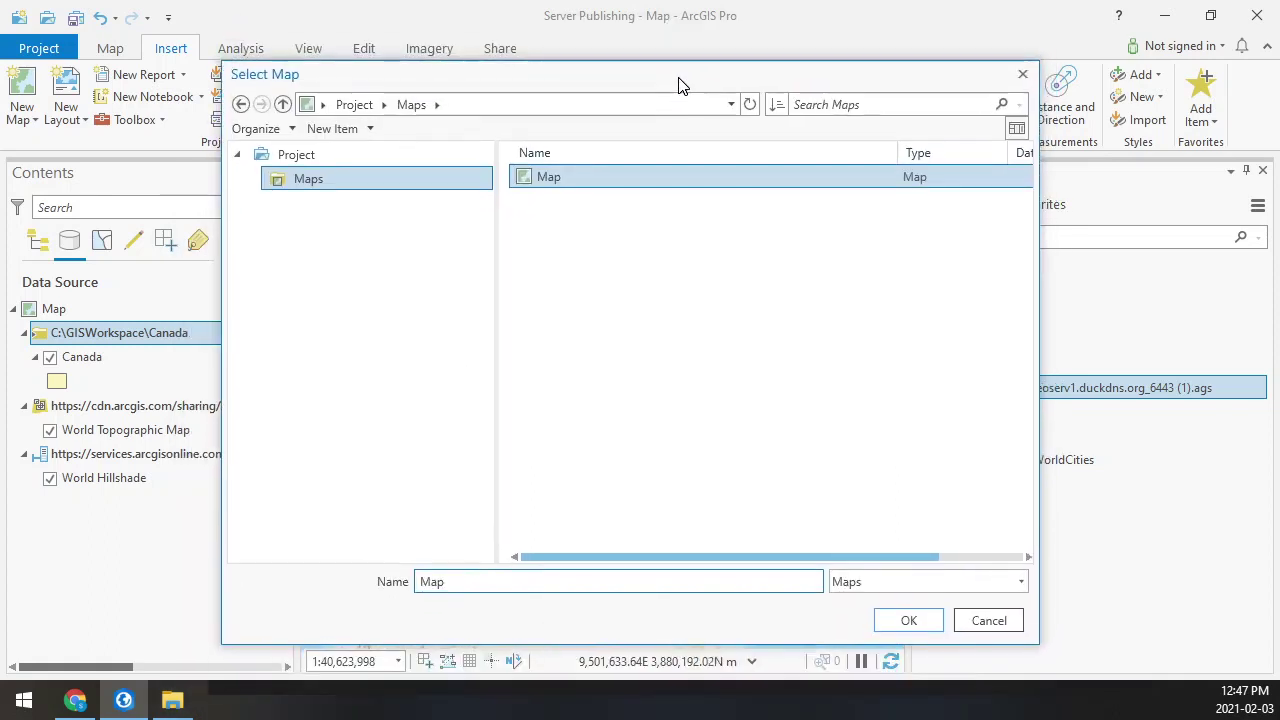
- Try to use CanadaDemo as the name of the map to publish
{"action": "double_click", "coordinate": [506, 581]}
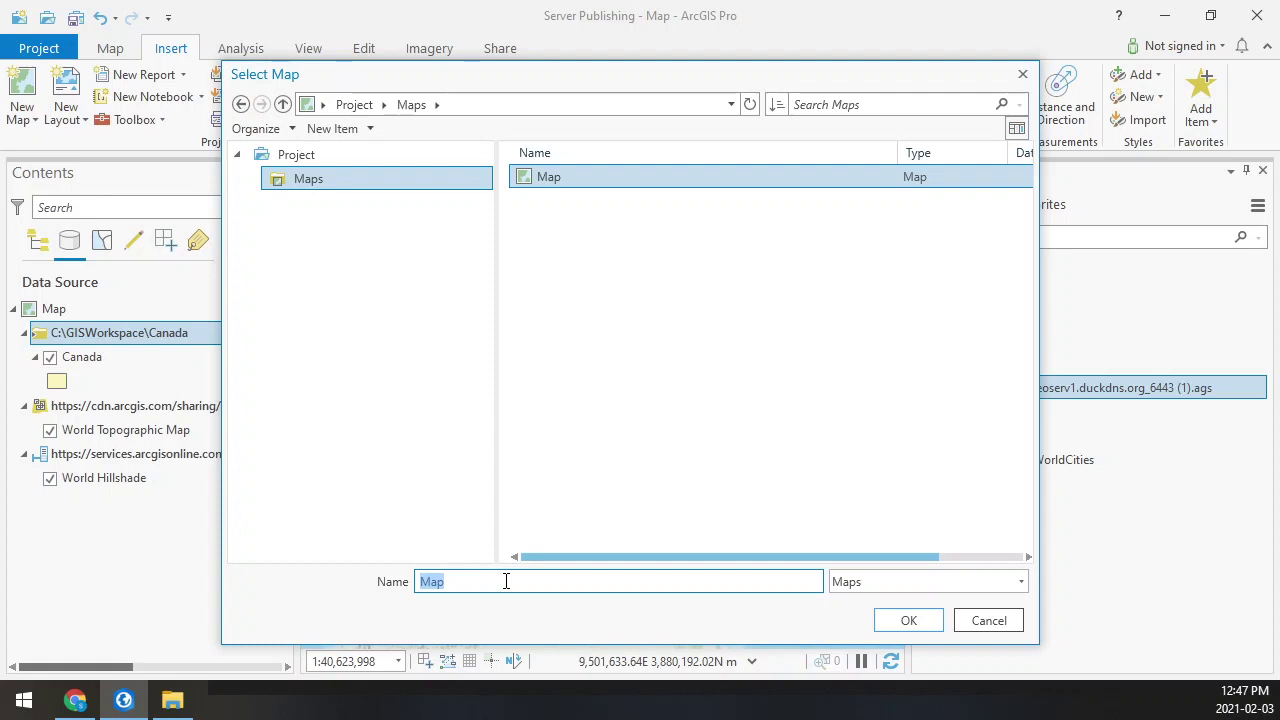
{"action": "type", "text": "CanadaDemo"}
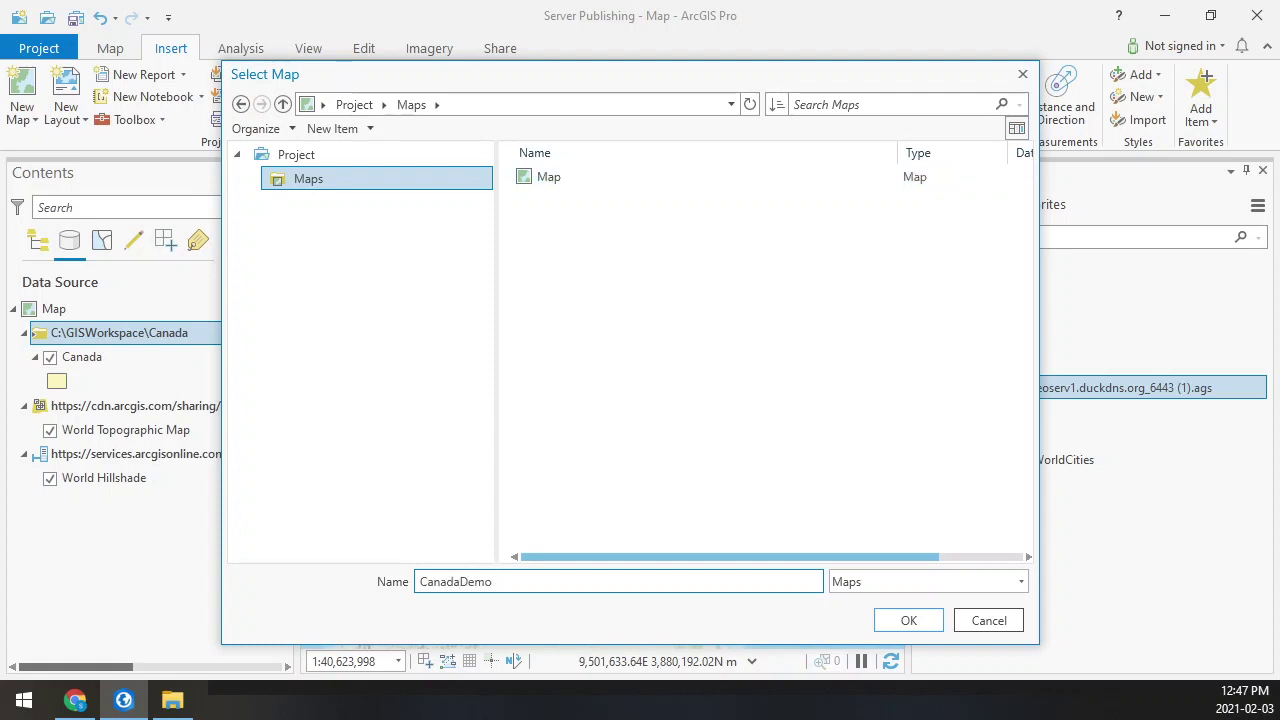
{"action": "left_click", "coordinate": [906, 620]}
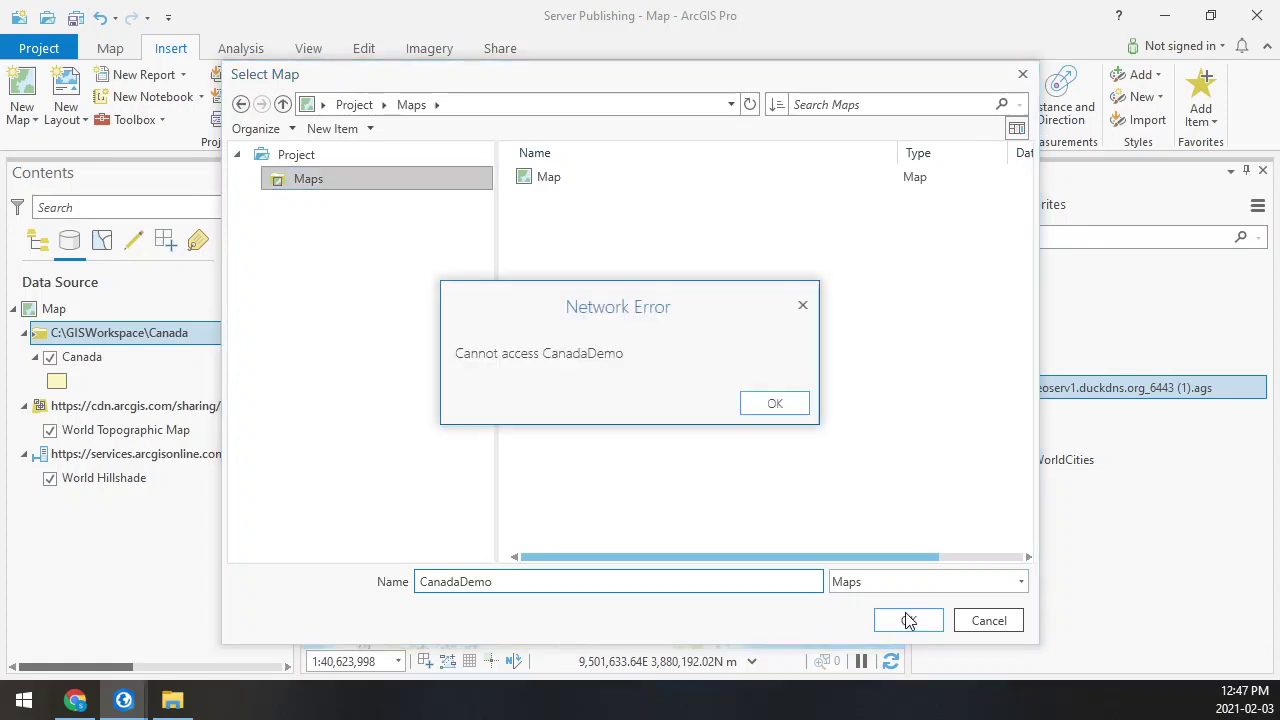
{"action": "left_click", "coordinate": [748, 403]}
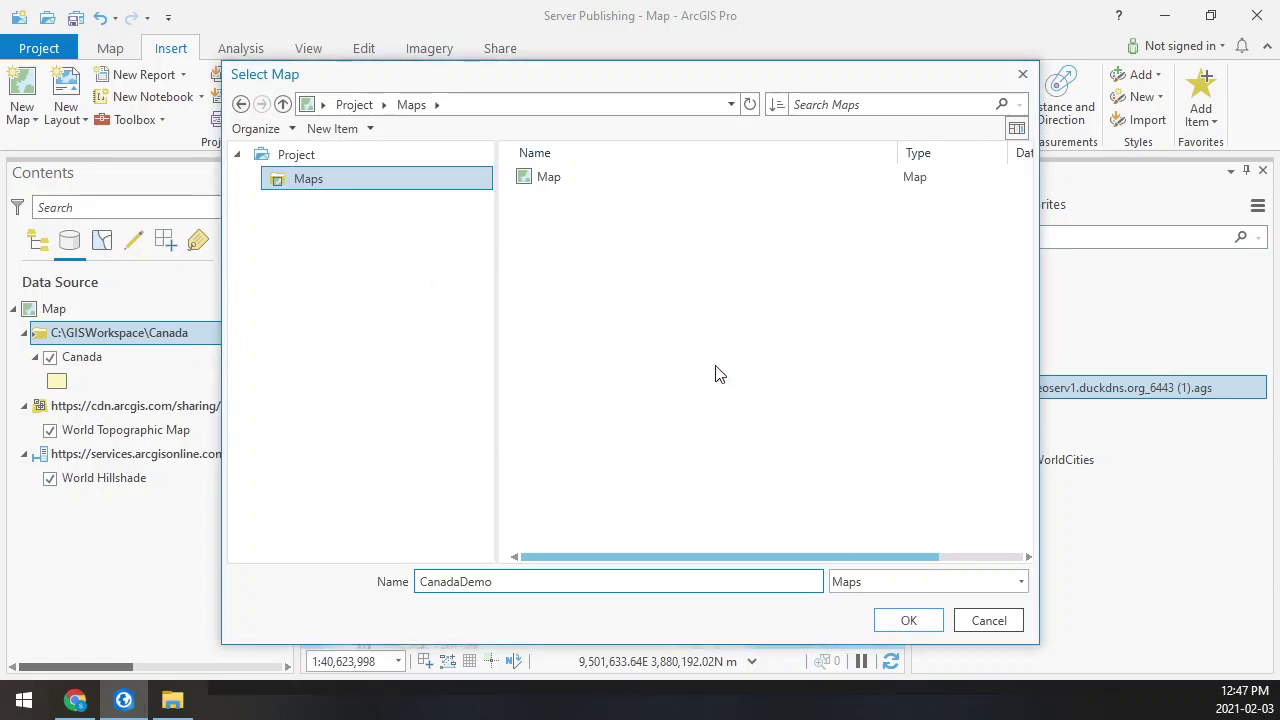
- Choose the project's existing Map as the map to publish and name the service CanadaDemo
{"action": "left_click", "coordinate": [556, 178]}
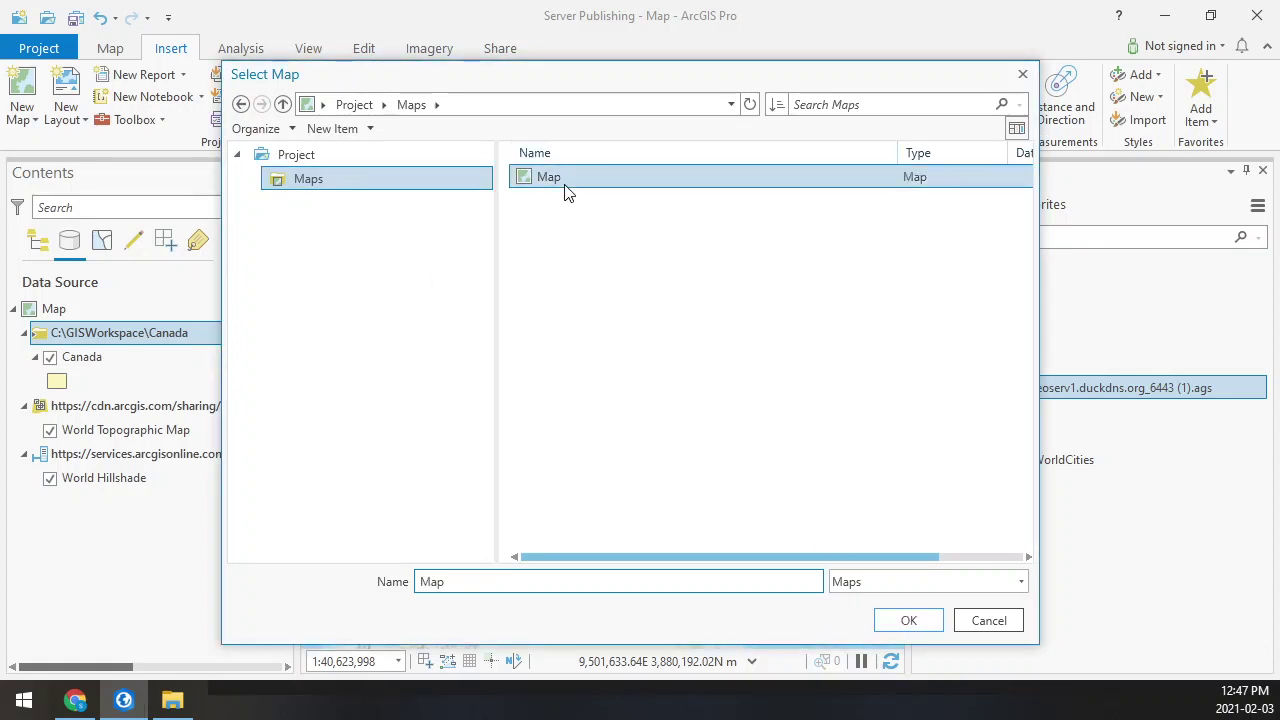
{"action": "left_click", "coordinate": [908, 620]}
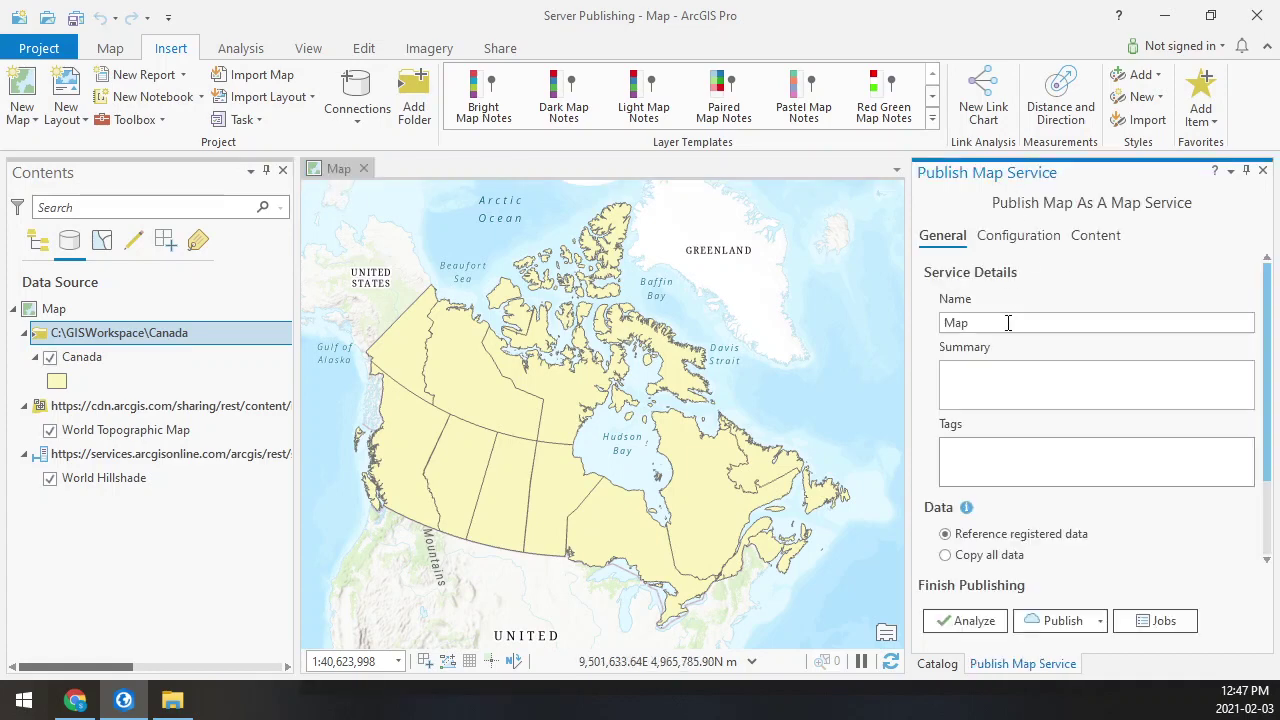
{"action": "key", "text": "ctrl+a"}
{"action": "type", "text": "CanadaDemo"}
- Set the service summary to "Detail about this map service" and add the tag Demo
{"action": "left_click", "coordinate": [993, 393]}
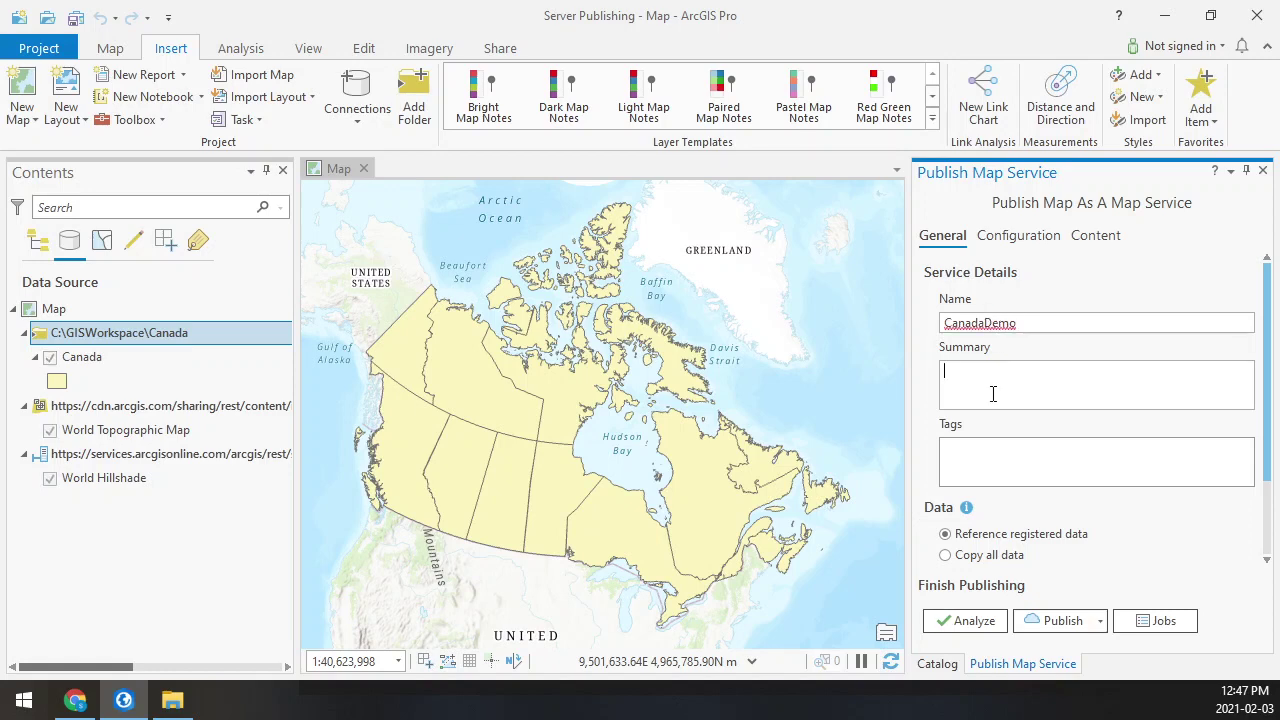
{"action": "type", "text": "Detail about this map service"}
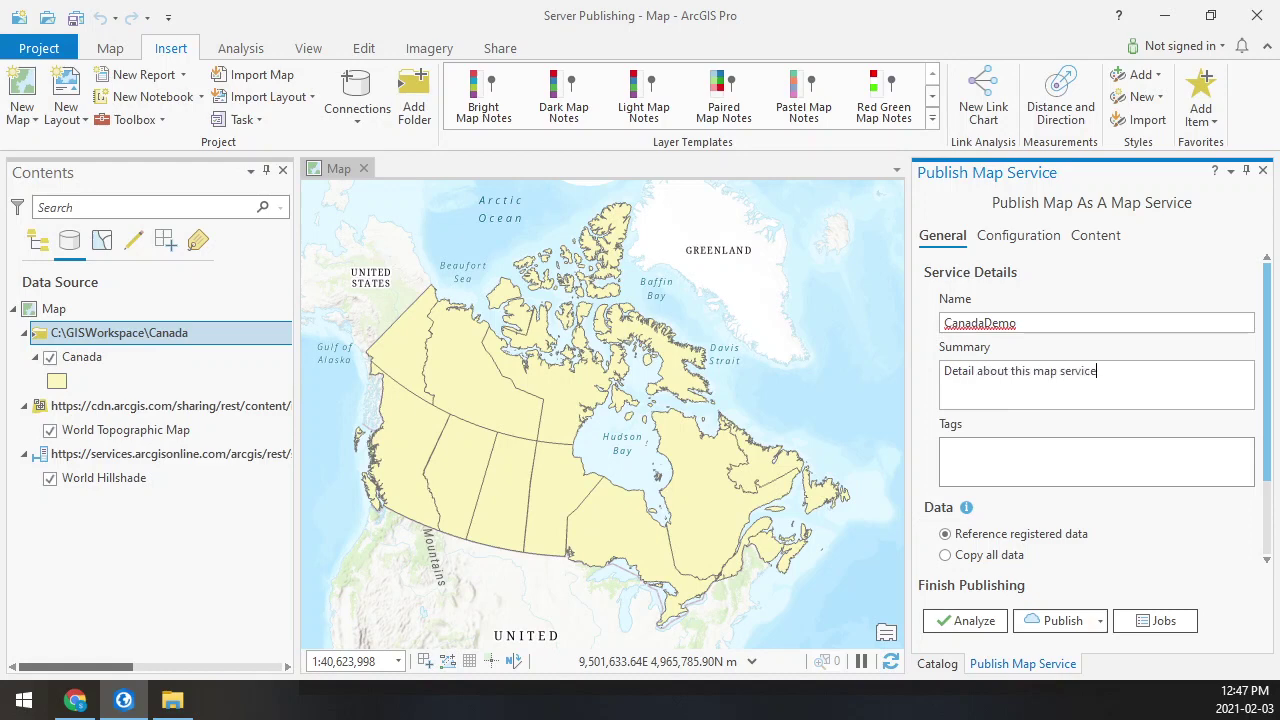
{"action": "left_click", "coordinate": [1004, 450]}
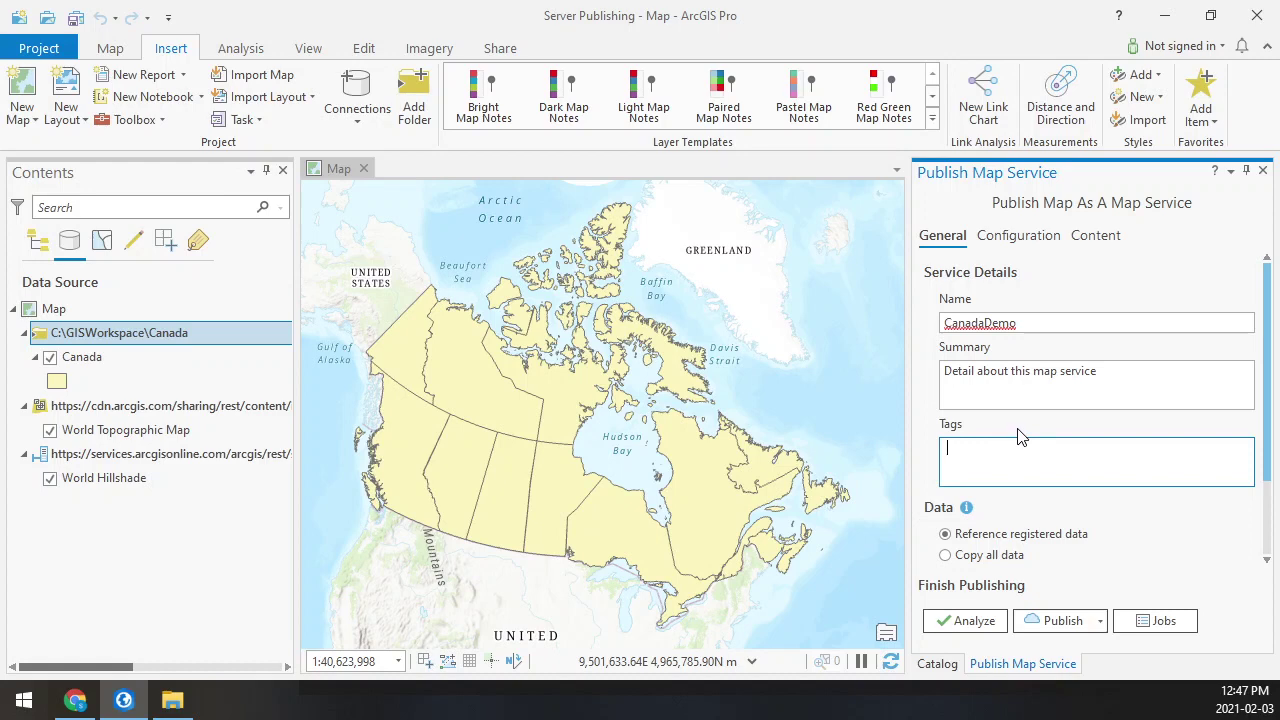
{"action": "type", "text": "Demo"}
- Review the service's data and location options, and analyze the CanadaDemo service for publishing problems
{"action": "mouse_move", "coordinate": [965, 509]}
{"action": "scroll", "coordinate": [1104, 557], "scroll_direction": "down", "scroll_amount": 2}
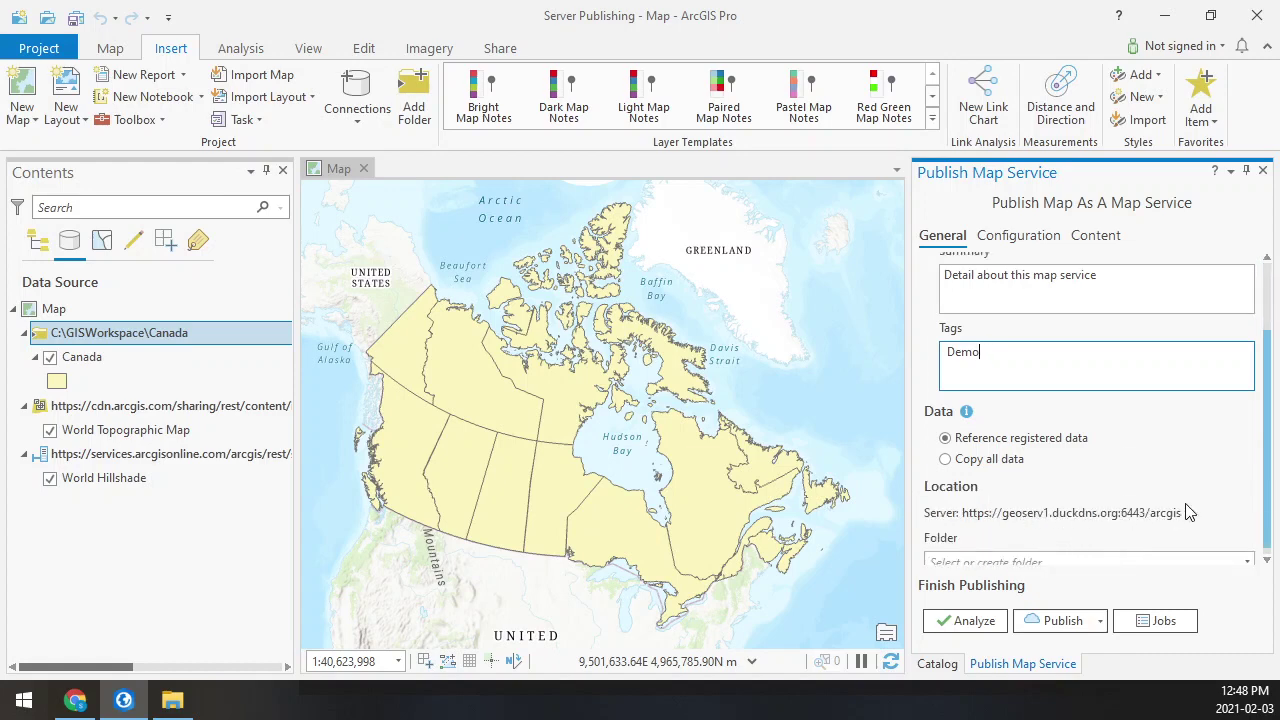
{"action": "scroll", "coordinate": [1190, 512], "scroll_direction": "down", "scroll_amount": 1}
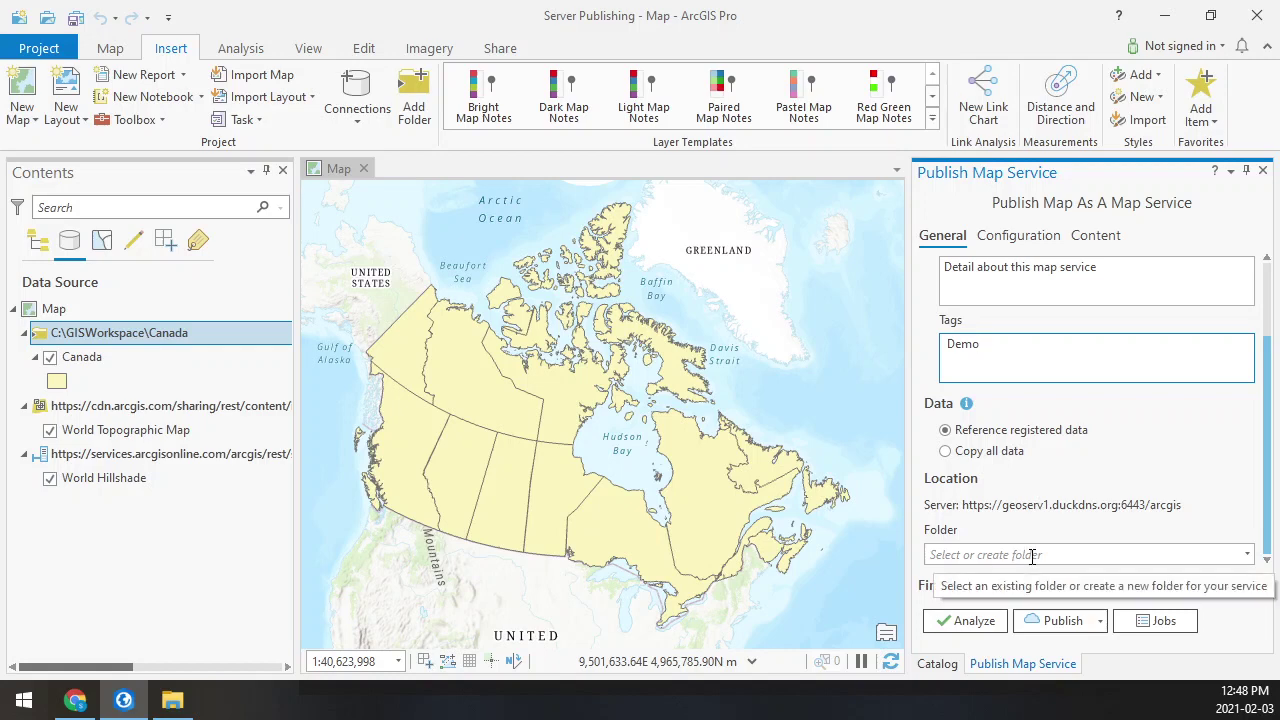
{"action": "left_click", "coordinate": [963, 623]}
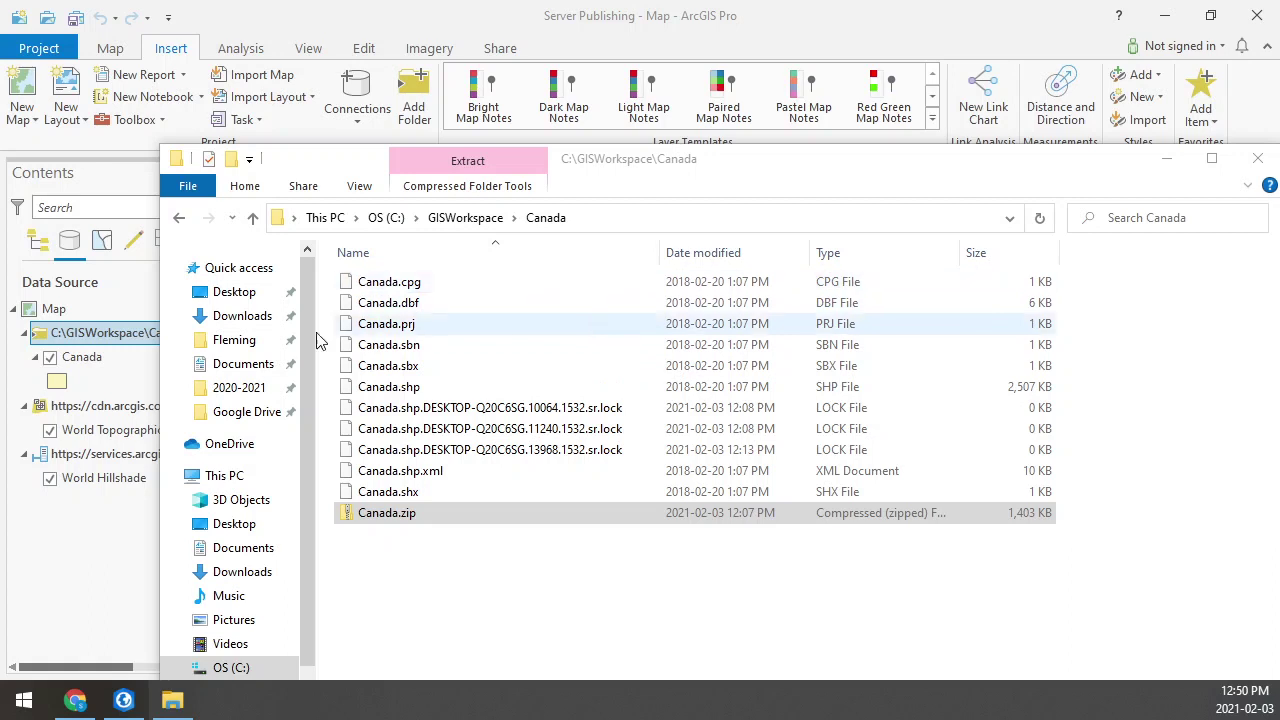
{"action": "left_click", "coordinate": [378, 491]}
{"action": "left_click", "coordinate": [417, 289], "text": "shift"}
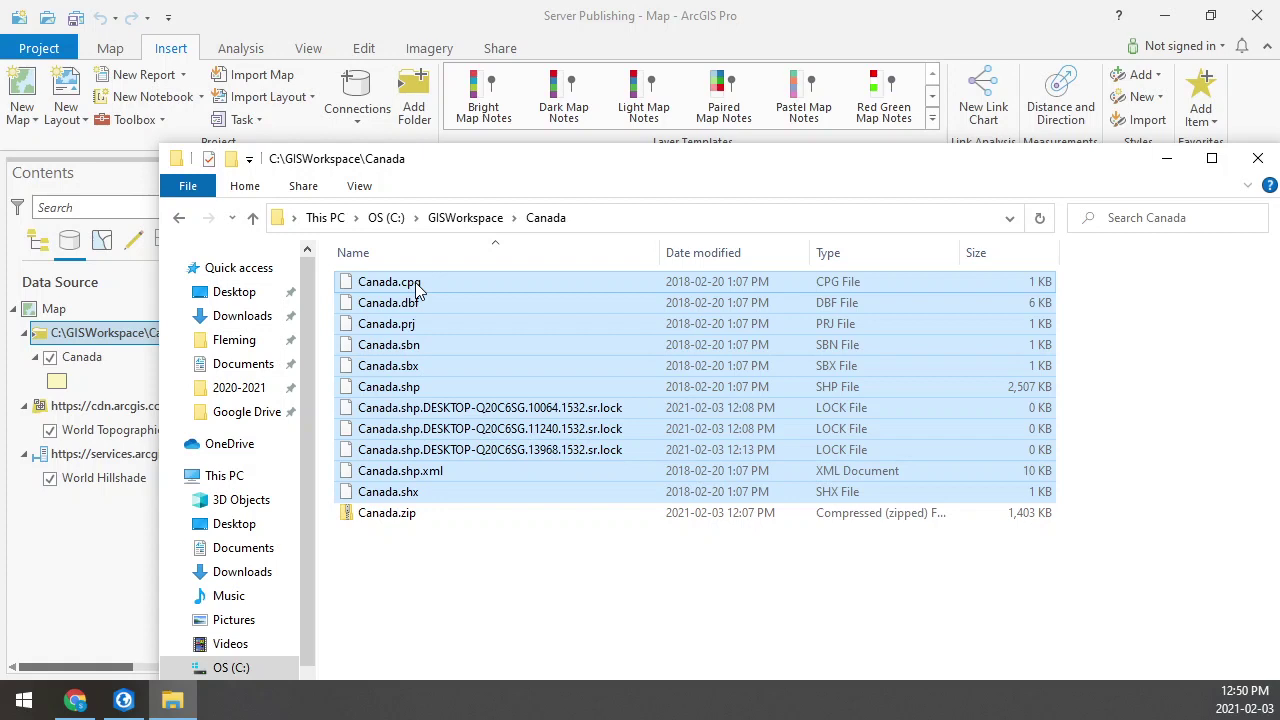
{"action": "right_click", "coordinate": [417, 289]}
{"action": "mouse_move", "coordinate": [477, 371]}
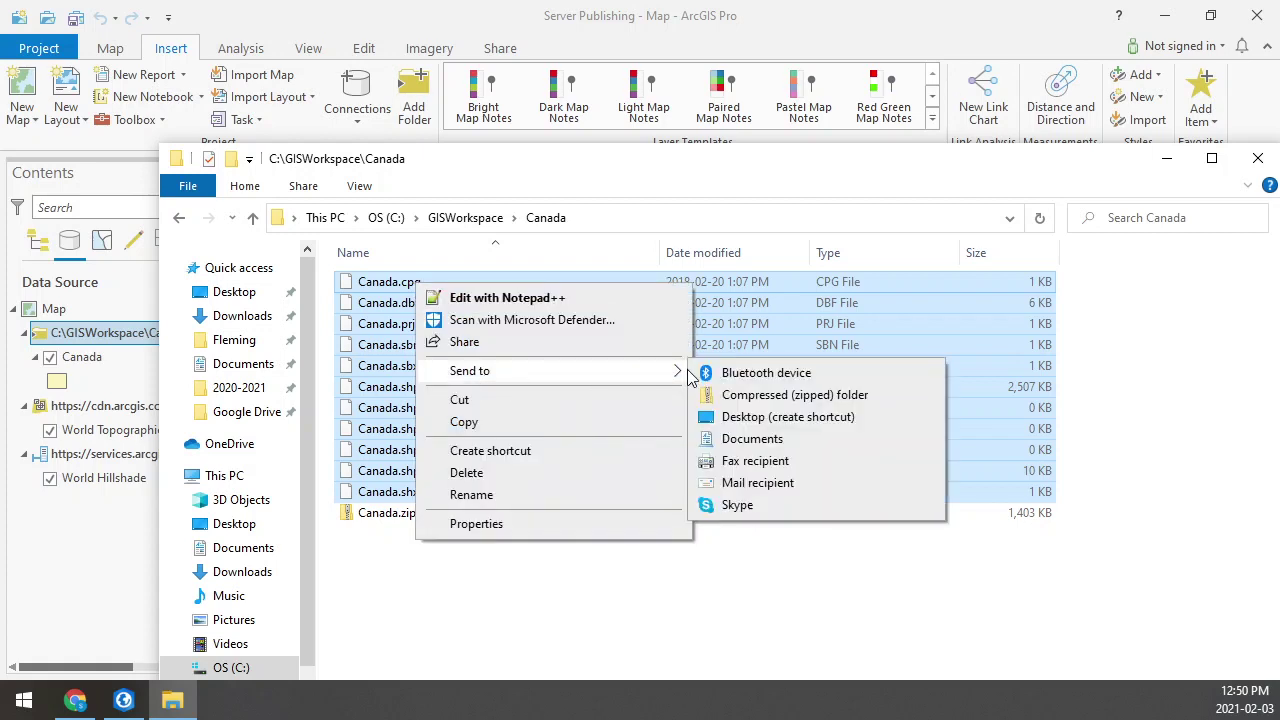
{"action": "left_click", "coordinate": [615, 597]}
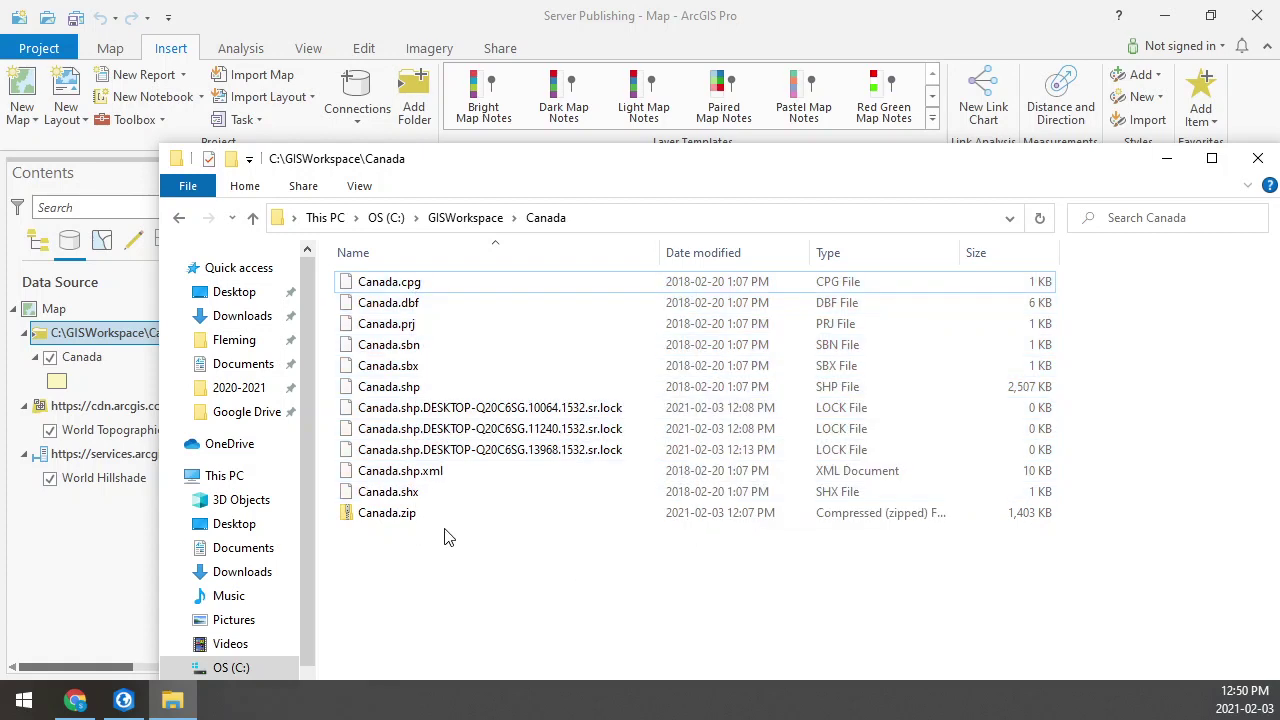
- Minimize the remote desktop session and copy Canada.zip from the C:\GISWorkspace\Canada folder
{"action": "left_click", "coordinate": [434, 518]}
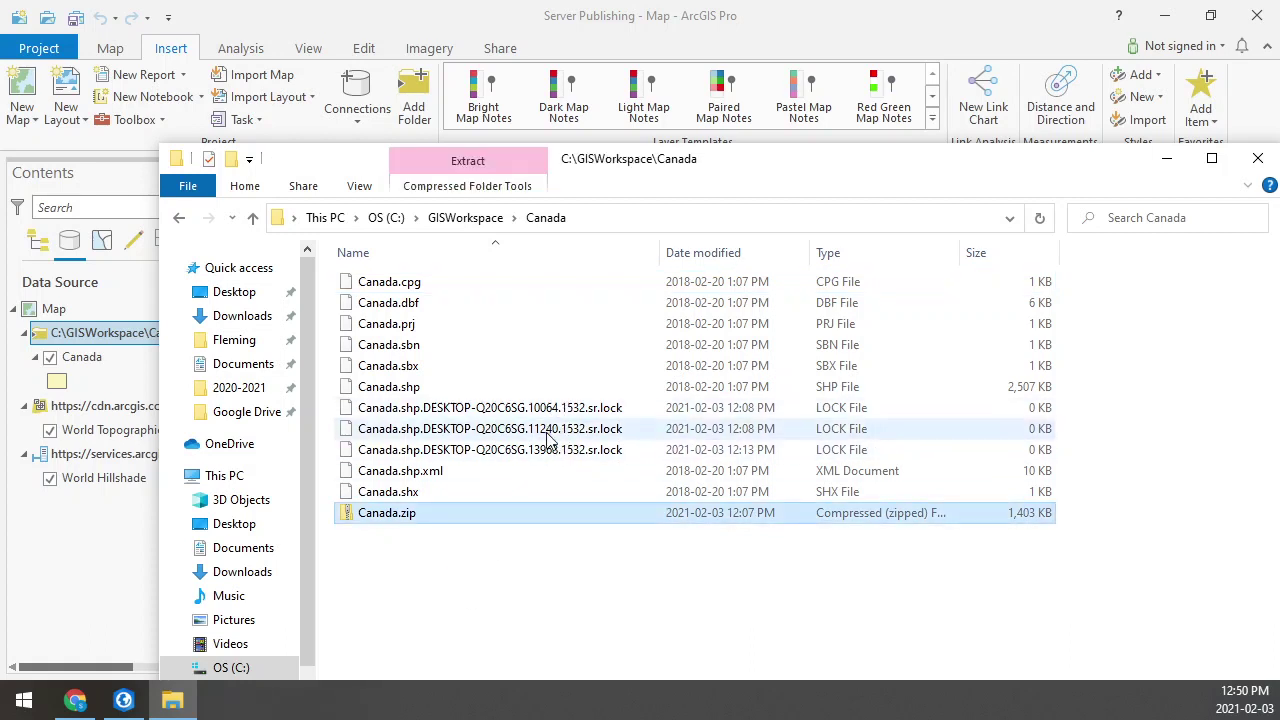
{"action": "left_click", "coordinate": [406, 536]}
{"action": "left_click", "coordinate": [400, 520]}
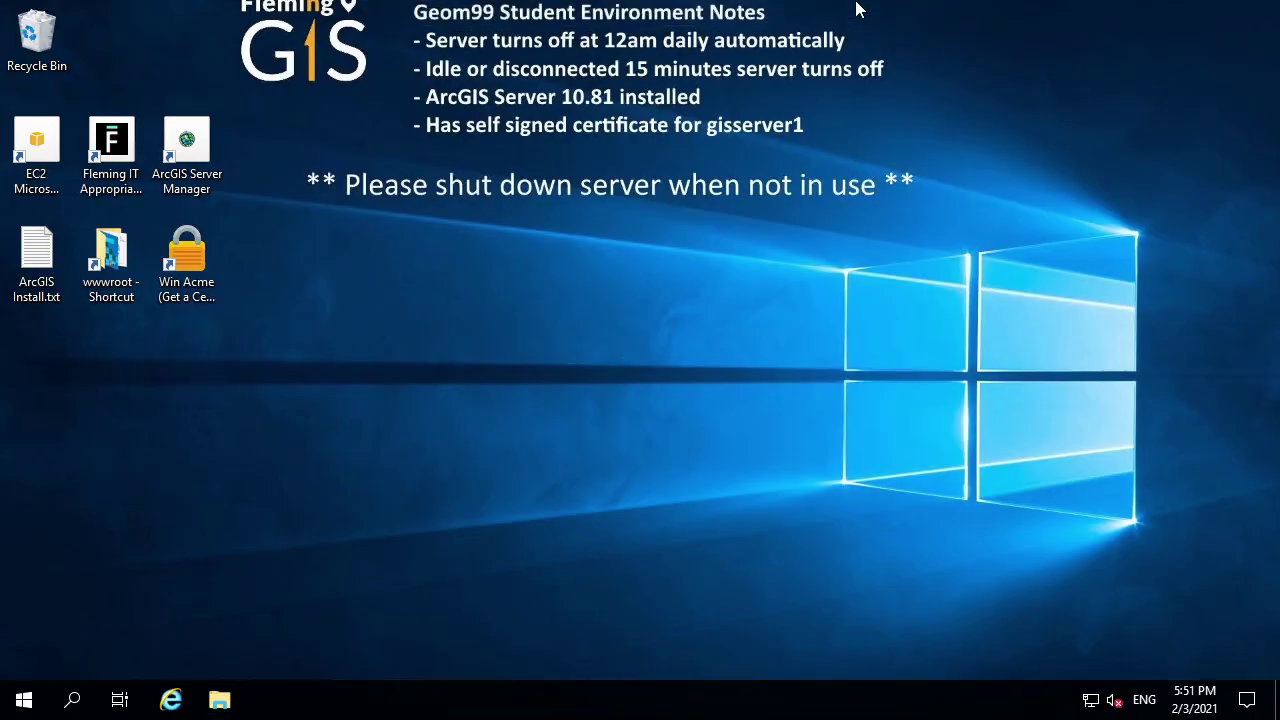
{"action": "mouse_move", "coordinate": [868, 10]}
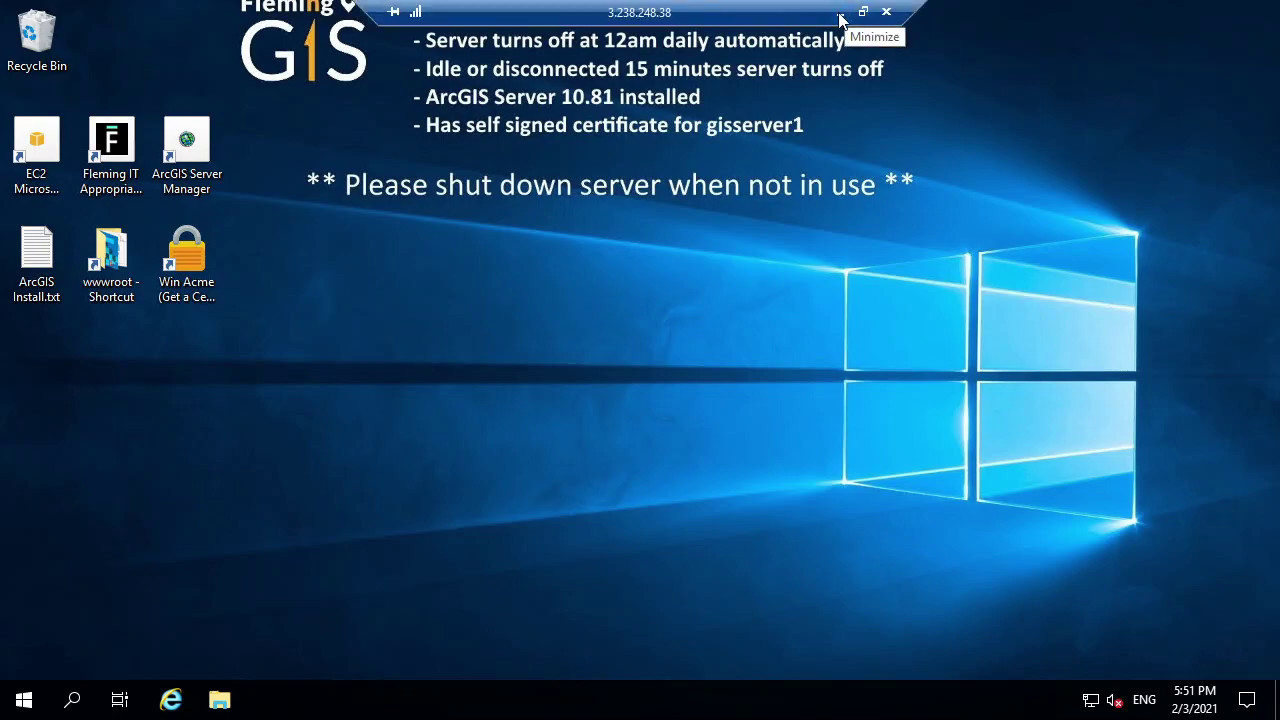
{"action": "left_click", "coordinate": [843, 13]}
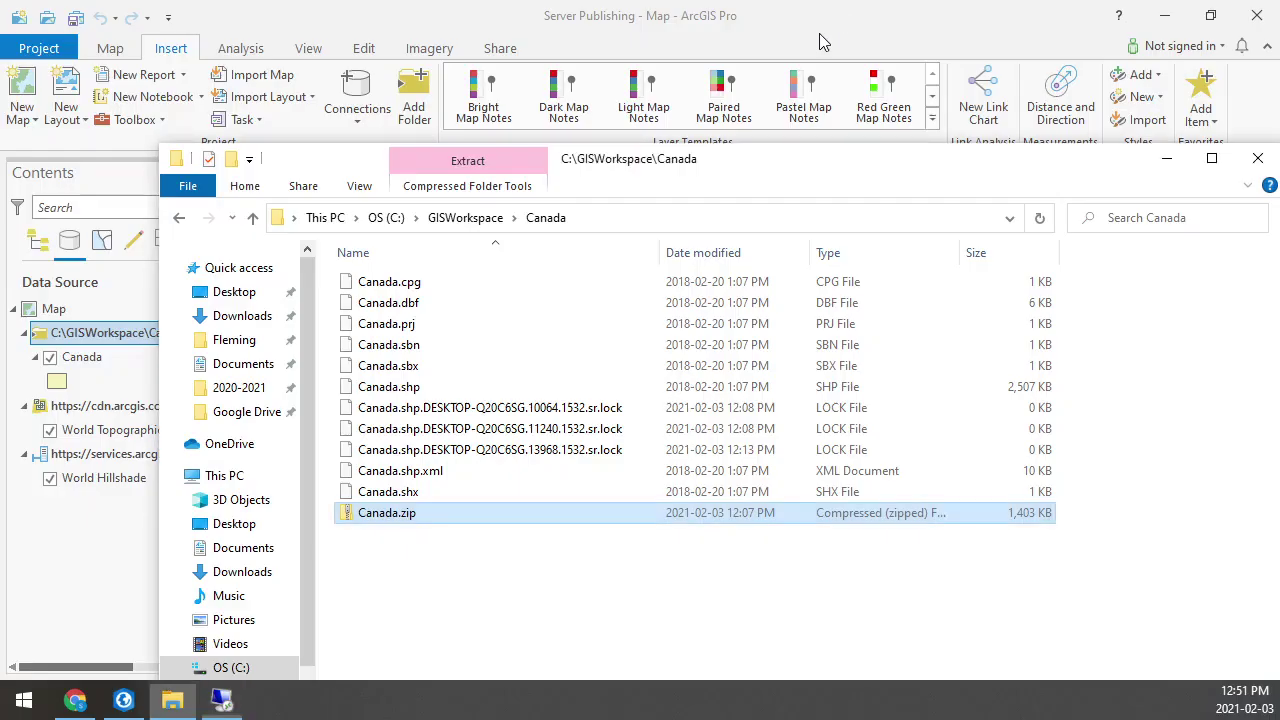
{"action": "right_click", "coordinate": [385, 525]}
{"action": "left_click", "coordinate": [440, 398]}
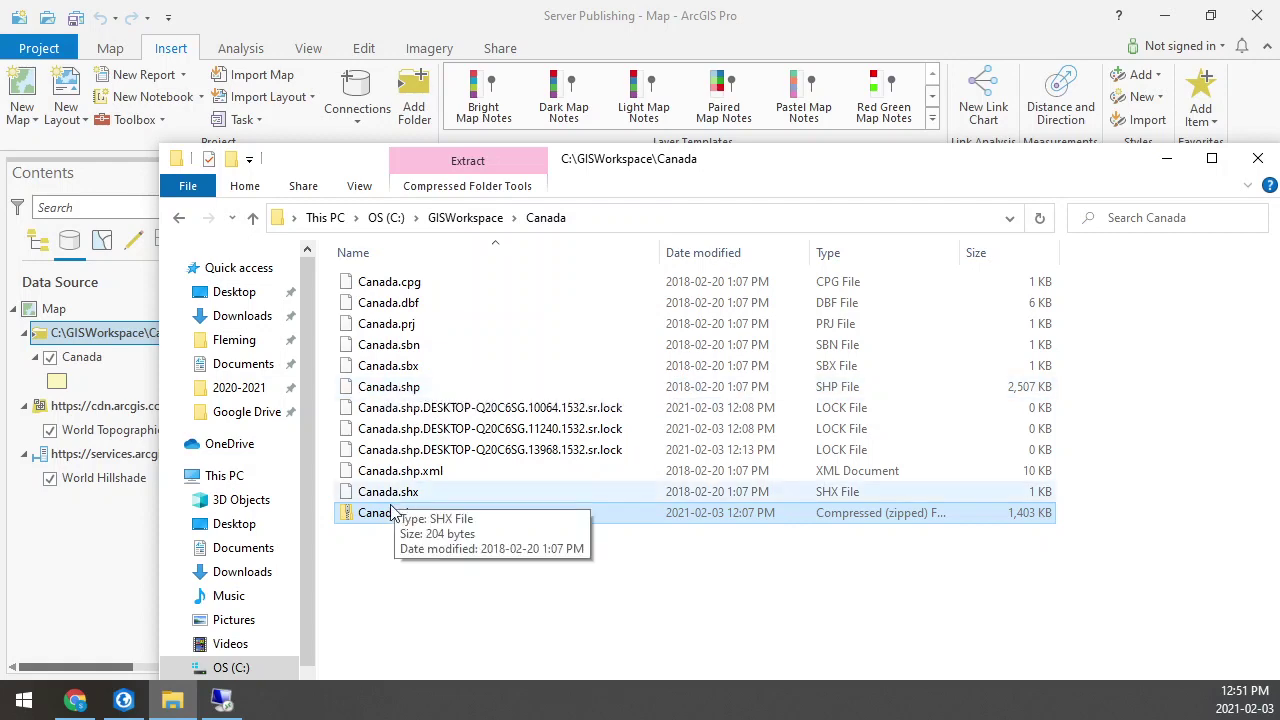
- Return to the remote desktop session and paste Canada.zip onto the server's desktop
{"action": "left_click", "coordinate": [221, 700]}
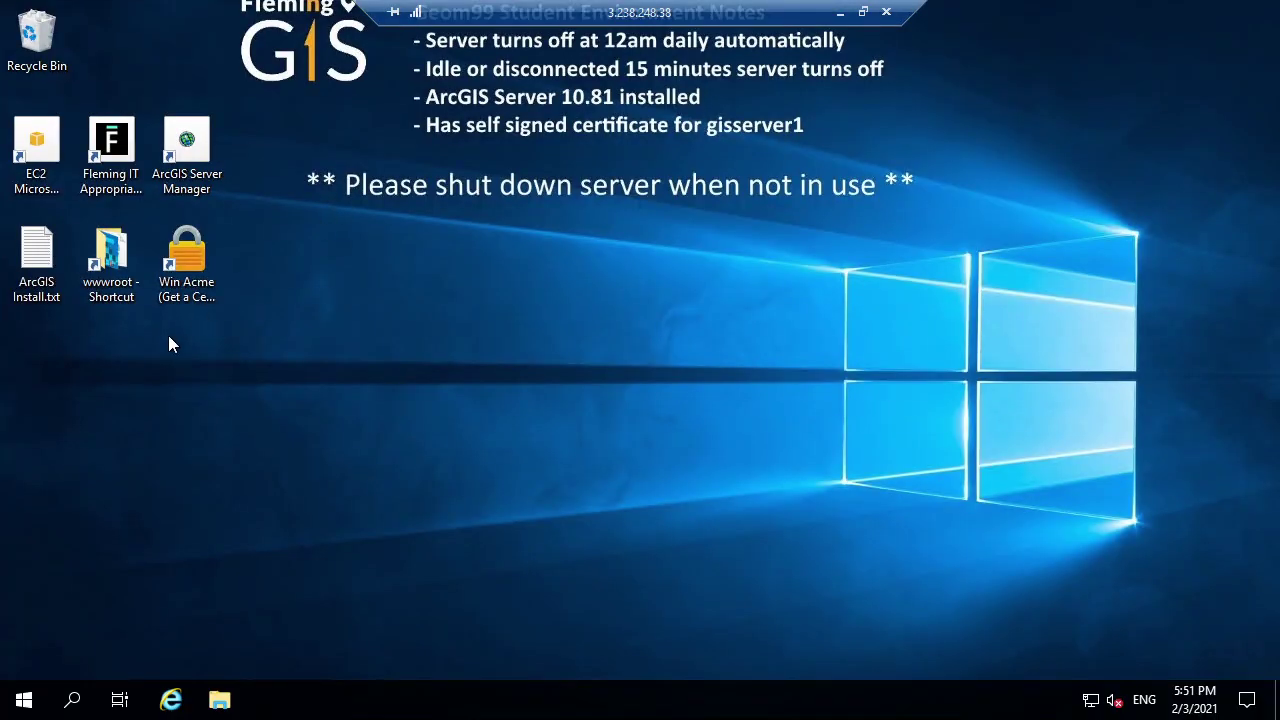
{"action": "right_click", "coordinate": [36, 378]}
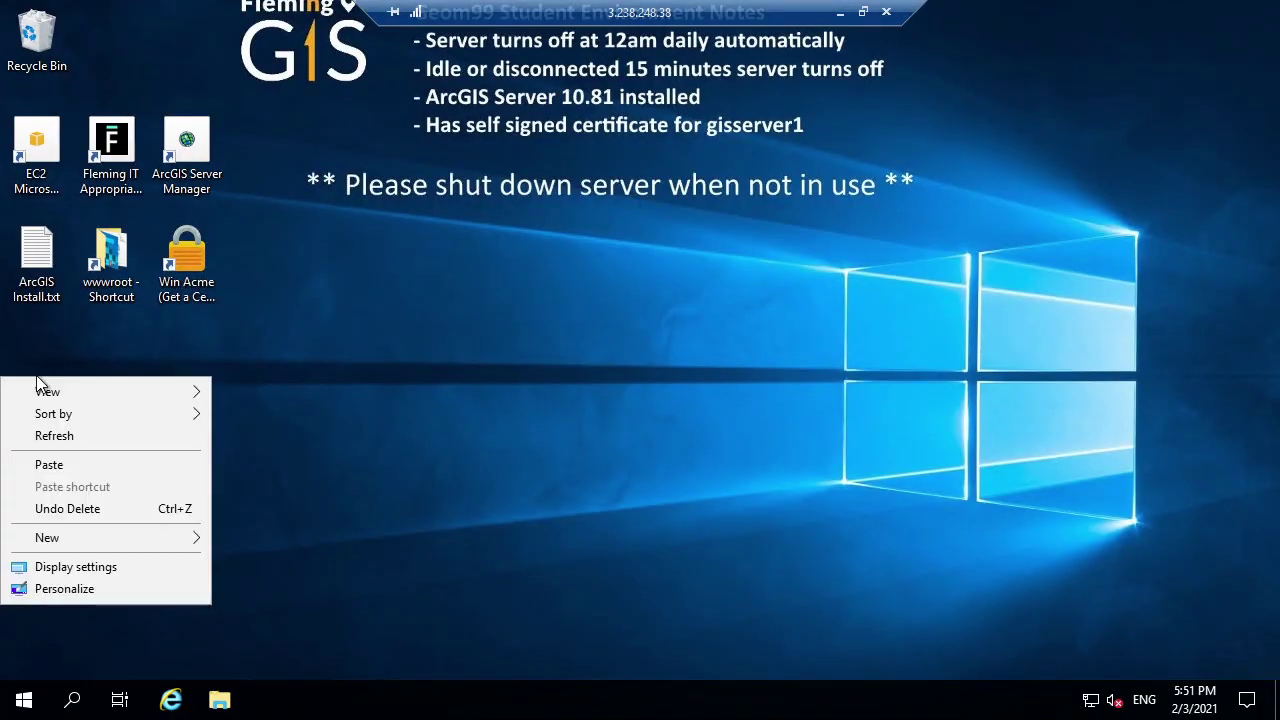
{"action": "left_click", "coordinate": [46, 466]}
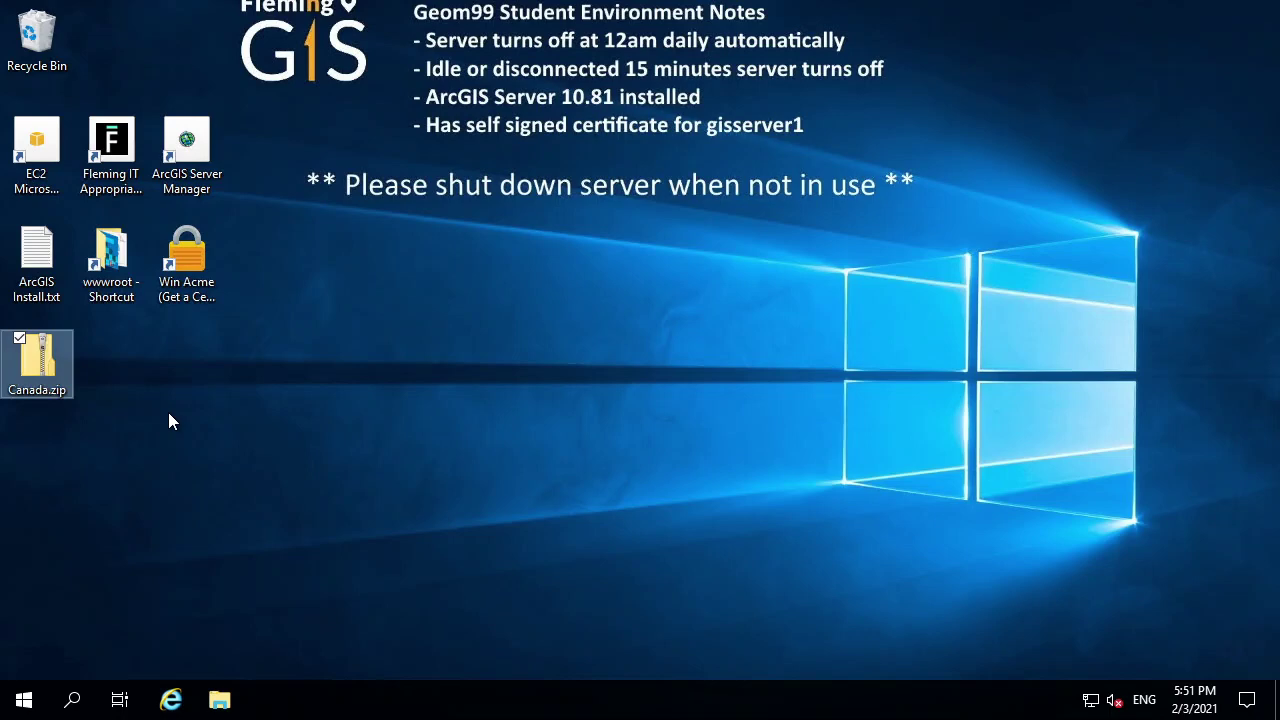
- Copy all the shapefile files inside Canada.zip and open the C: drive in a second File Explorer window
{"action": "double_click", "coordinate": [35, 374]}
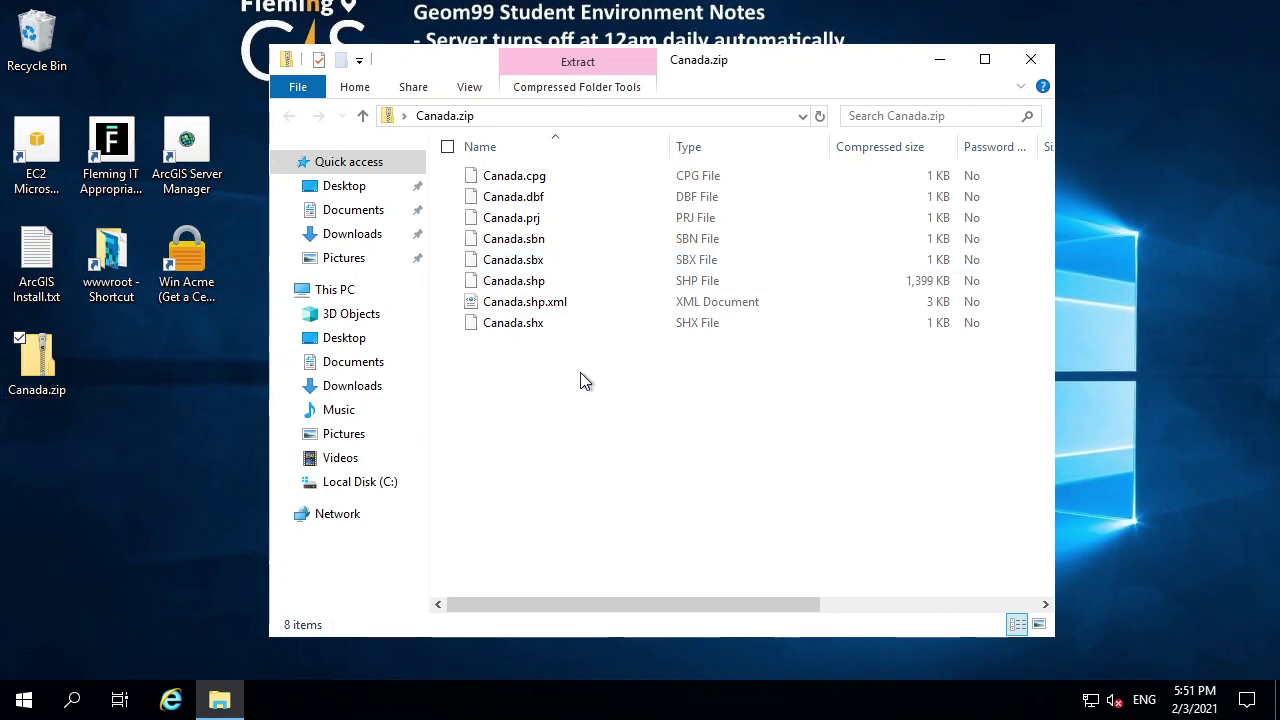
{"action": "left_click_drag", "start_coordinate": [582, 374], "coordinate": [548, 190]}
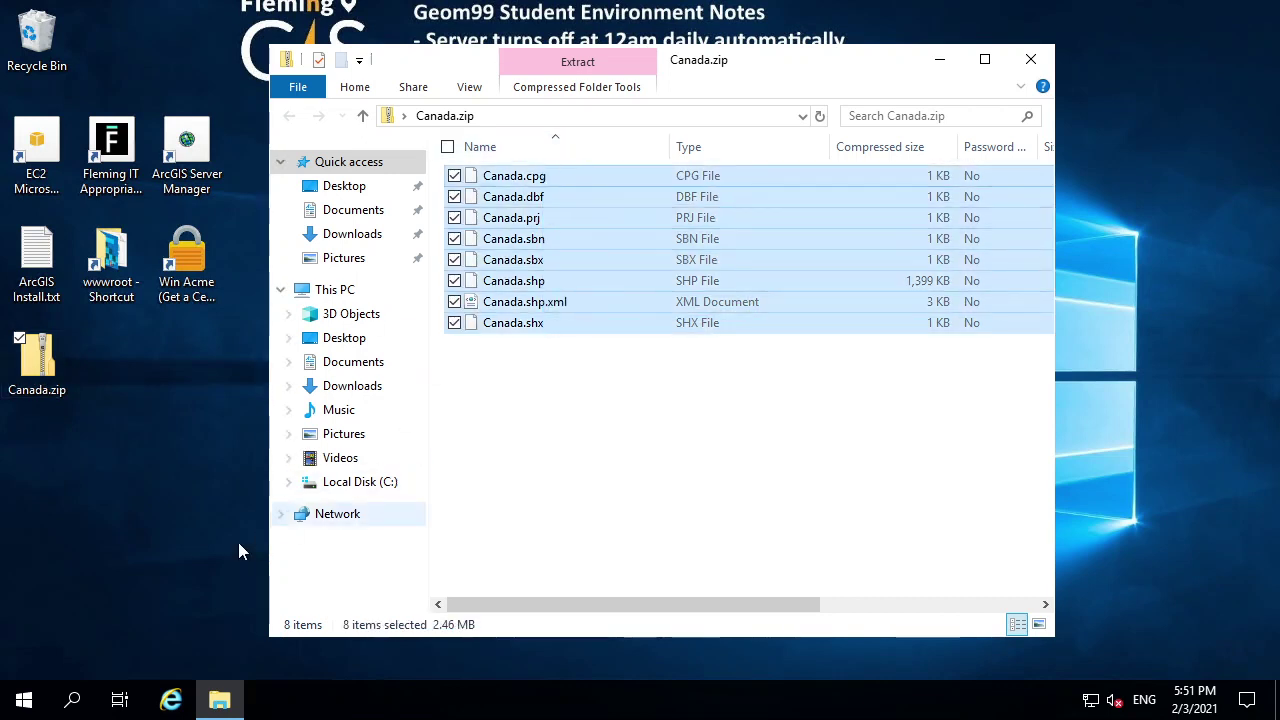
{"action": "right_click", "coordinate": [220, 703]}
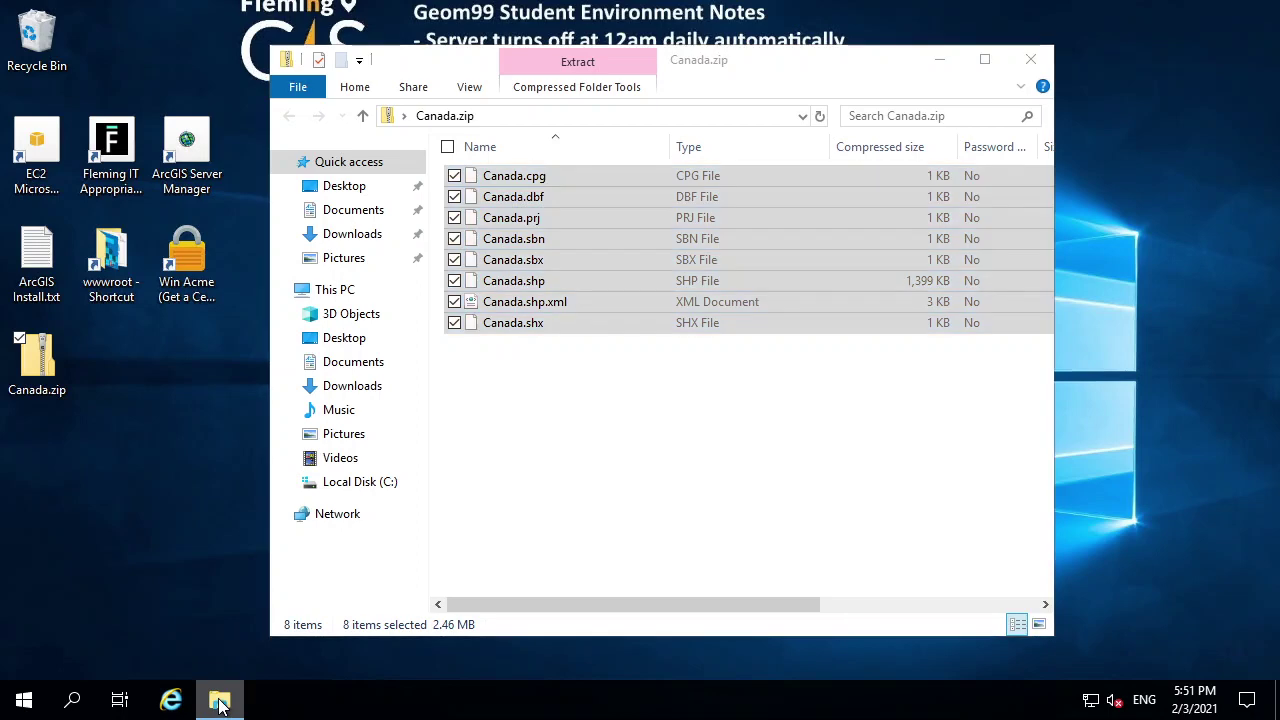
{"action": "left_click", "coordinate": [209, 596]}
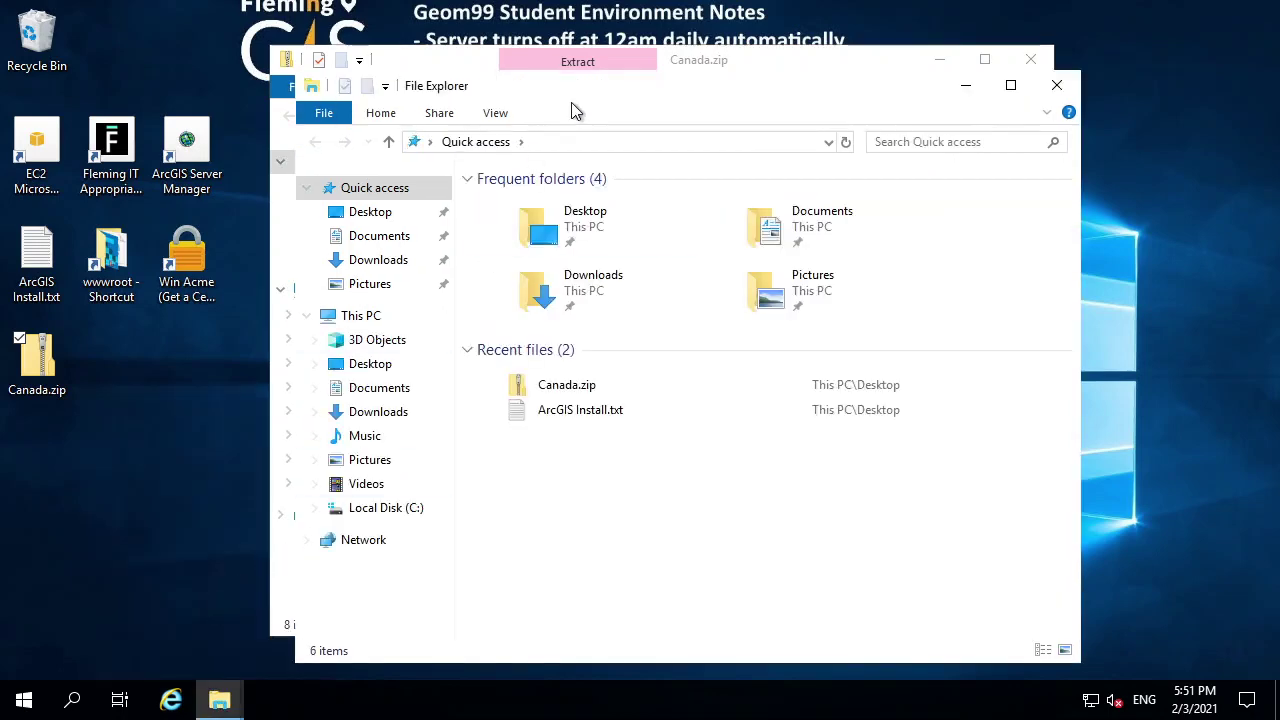
{"action": "left_click_drag", "start_coordinate": [790, 88], "coordinate": [547, 61]}
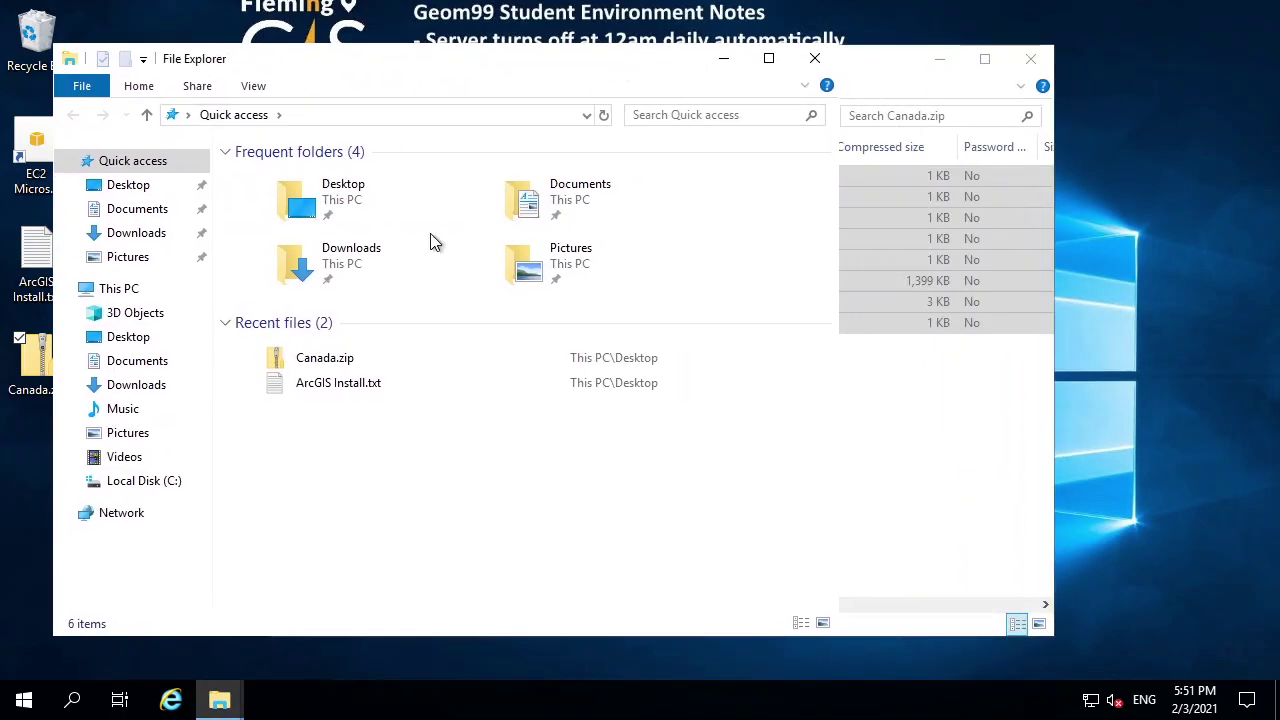
{"action": "left_click", "coordinate": [148, 480]}
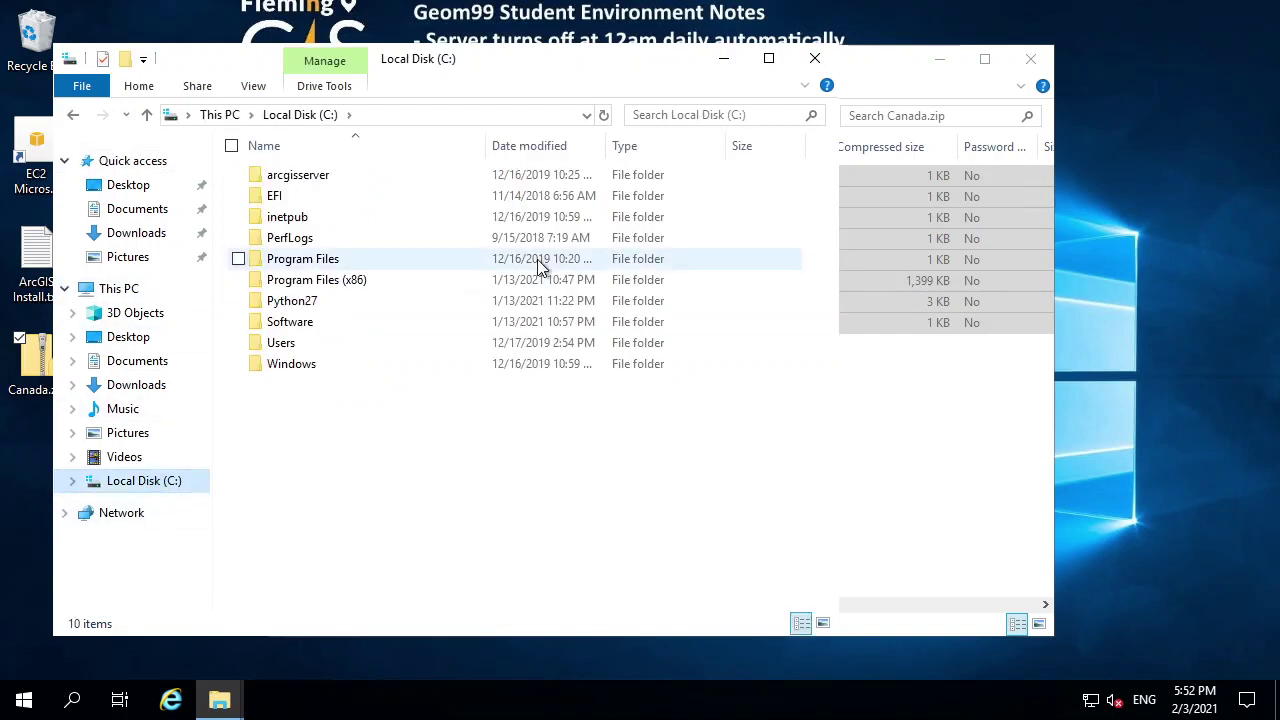
- Create a folder named GISWorkspace on the C: drive and open it
{"action": "right_click", "coordinate": [330, 420]}
{"action": "mouse_move", "coordinate": [238, 627]}
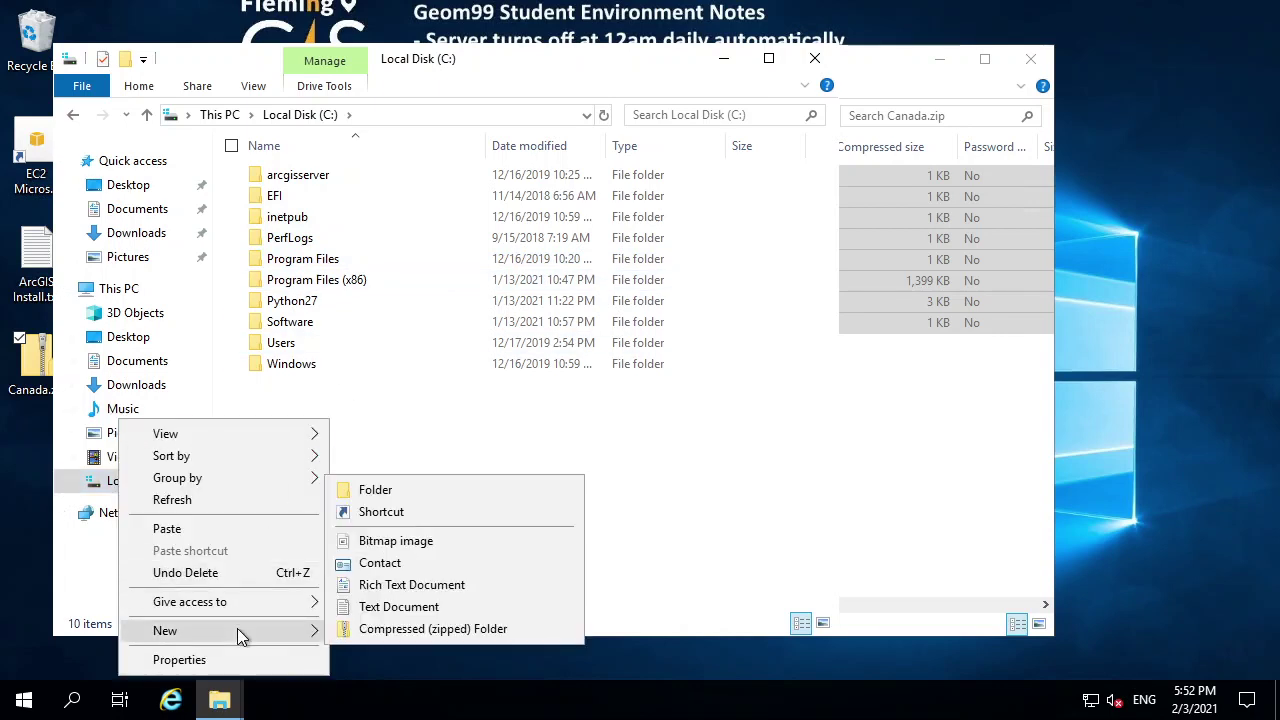
{"action": "left_click", "coordinate": [414, 485]}
{"action": "type", "text": "G"}
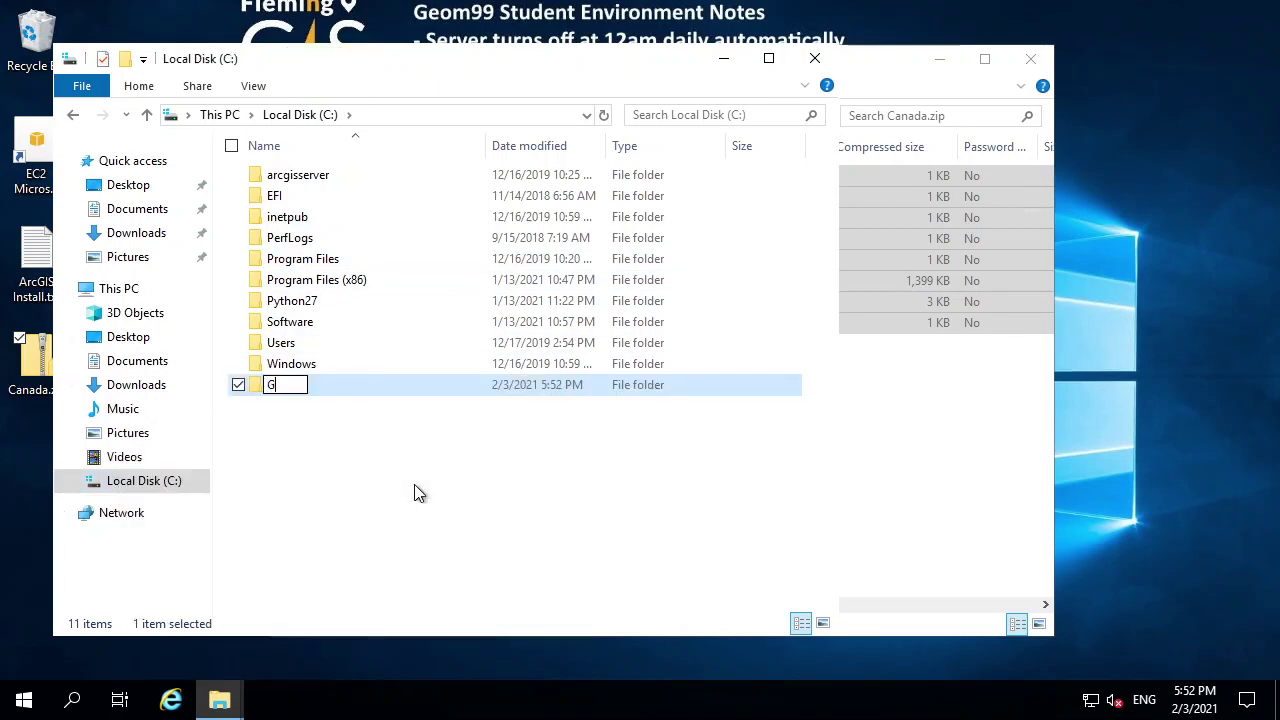
{"action": "type", "text": "ISWorkspace"}
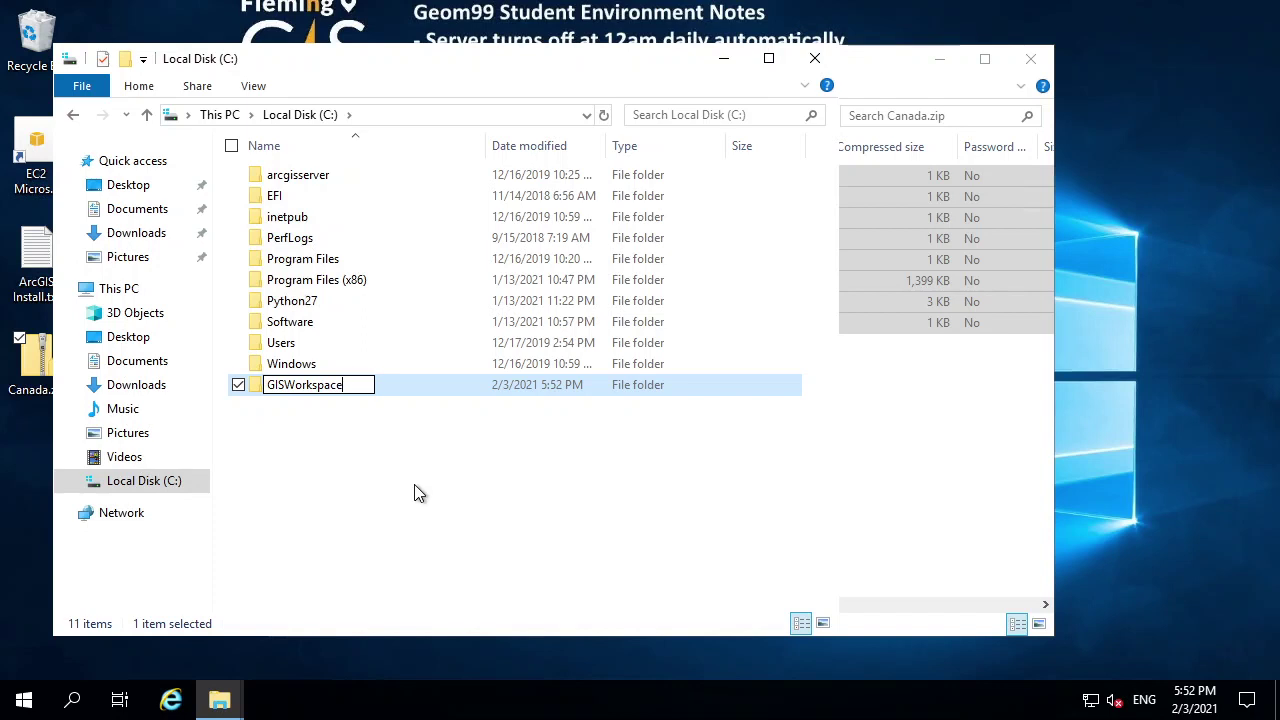
{"action": "key", "text": "Return"}
{"action": "key", "text": "Return"}
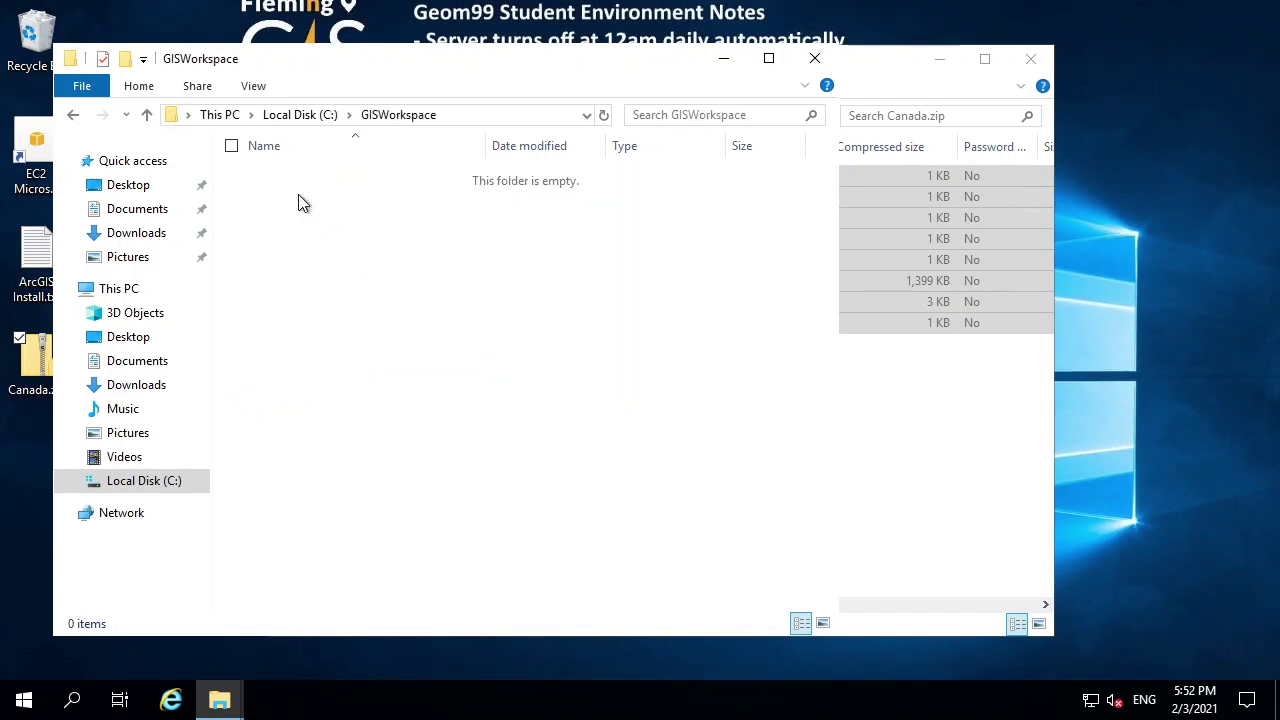
- Create a Canada folder inside GISWorkspace and paste the copied shapefile files into it
{"action": "right_click", "coordinate": [304, 229]}
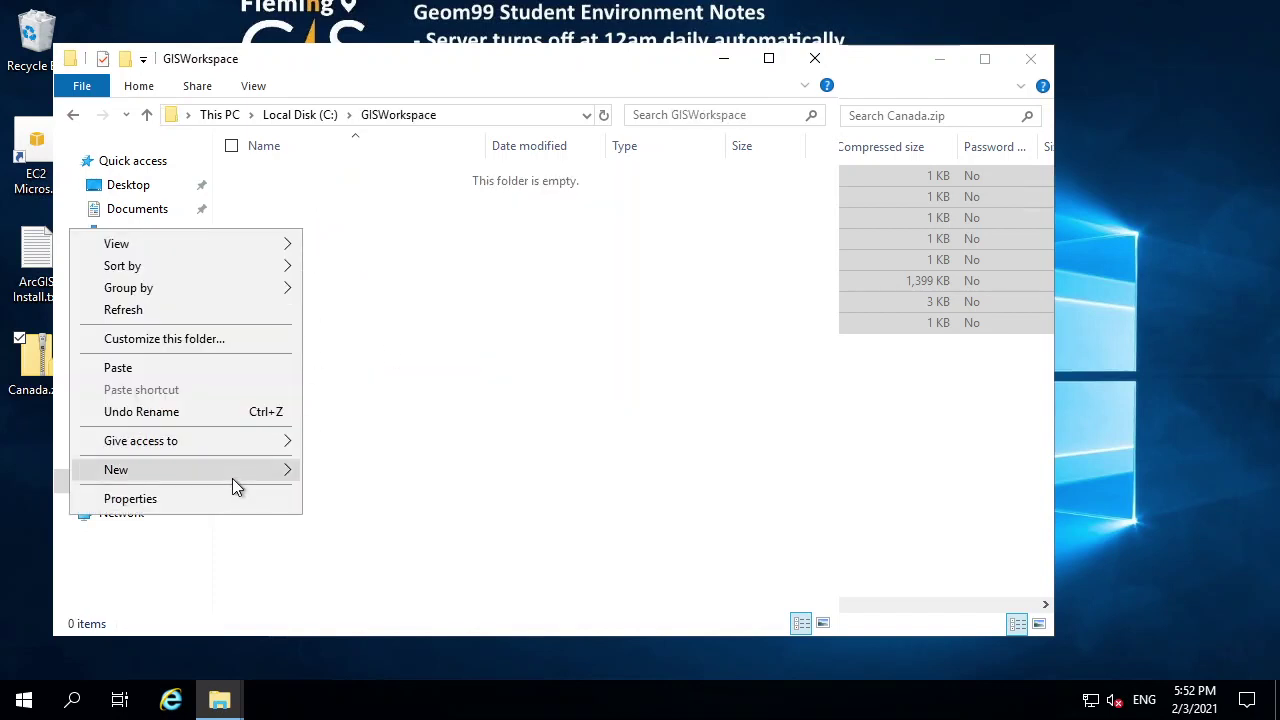
{"action": "mouse_move", "coordinate": [232, 479]}
{"action": "left_click", "coordinate": [372, 477]}
{"action": "type", "text": "Canada"}
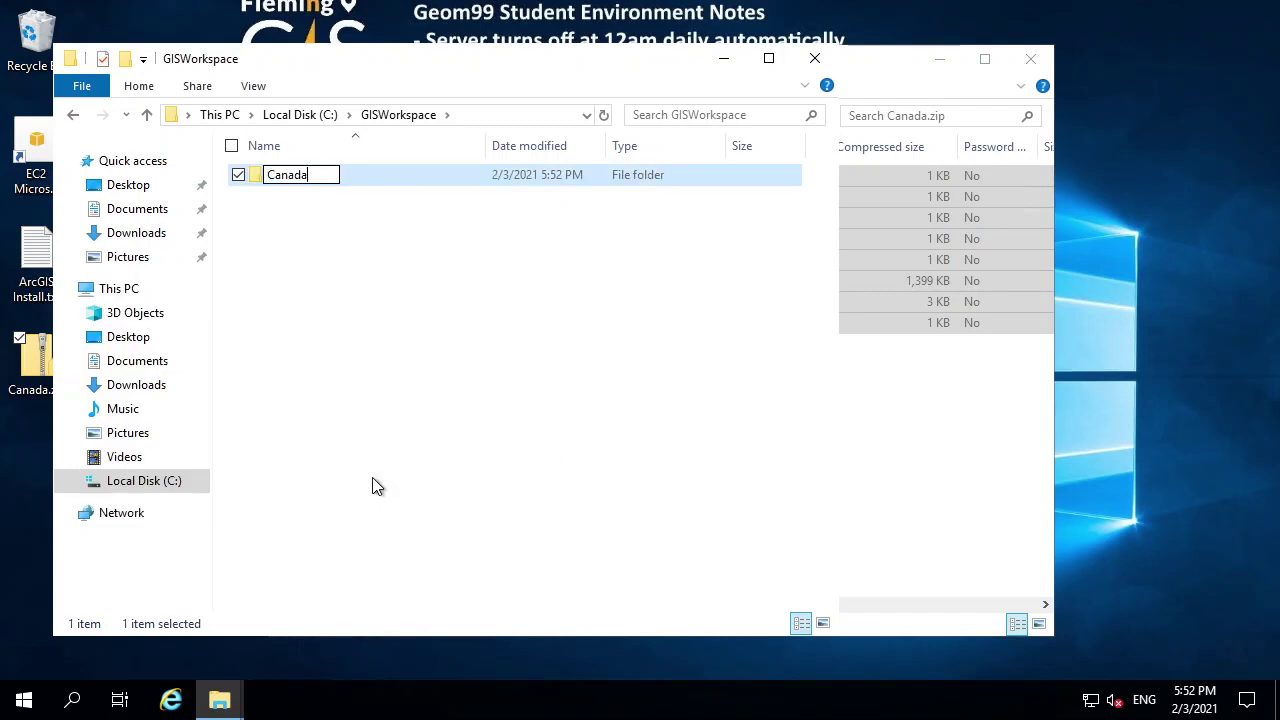
{"action": "key", "text": "Return"}
{"action": "key", "text": "Return"}
{"action": "key", "text": "ctrl+v"}
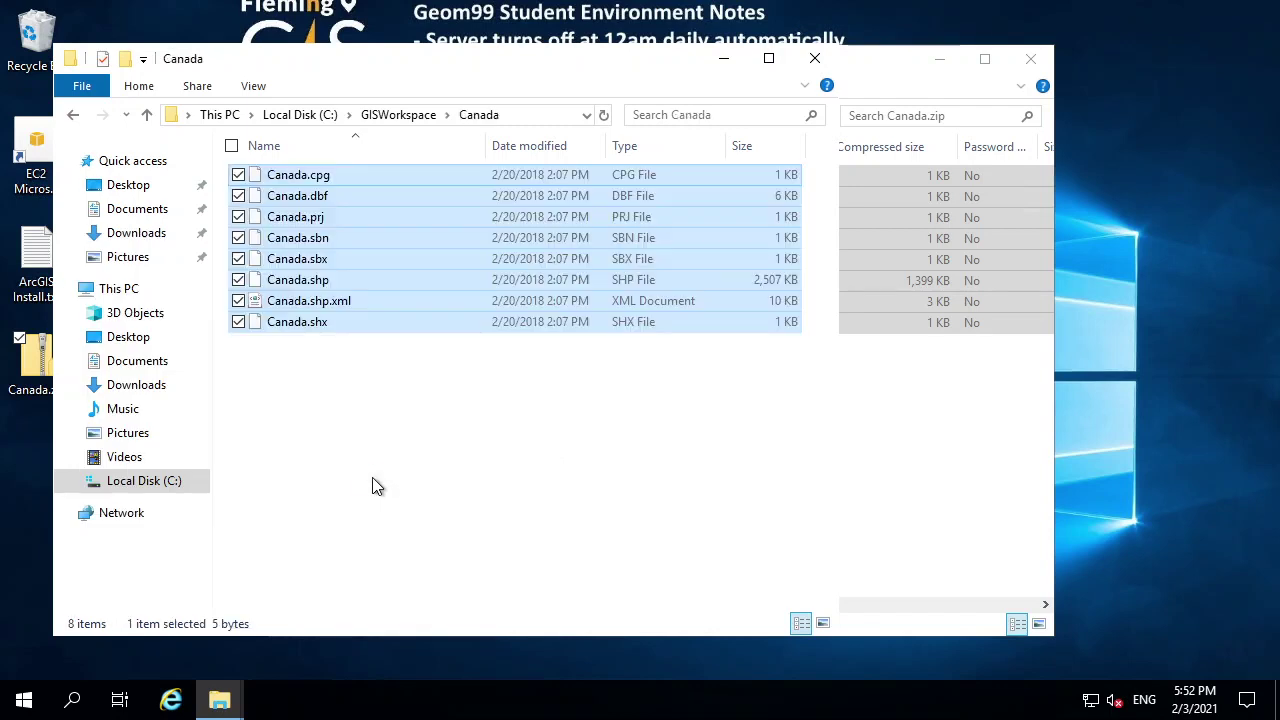
{"action": "left_click", "coordinate": [372, 470]}
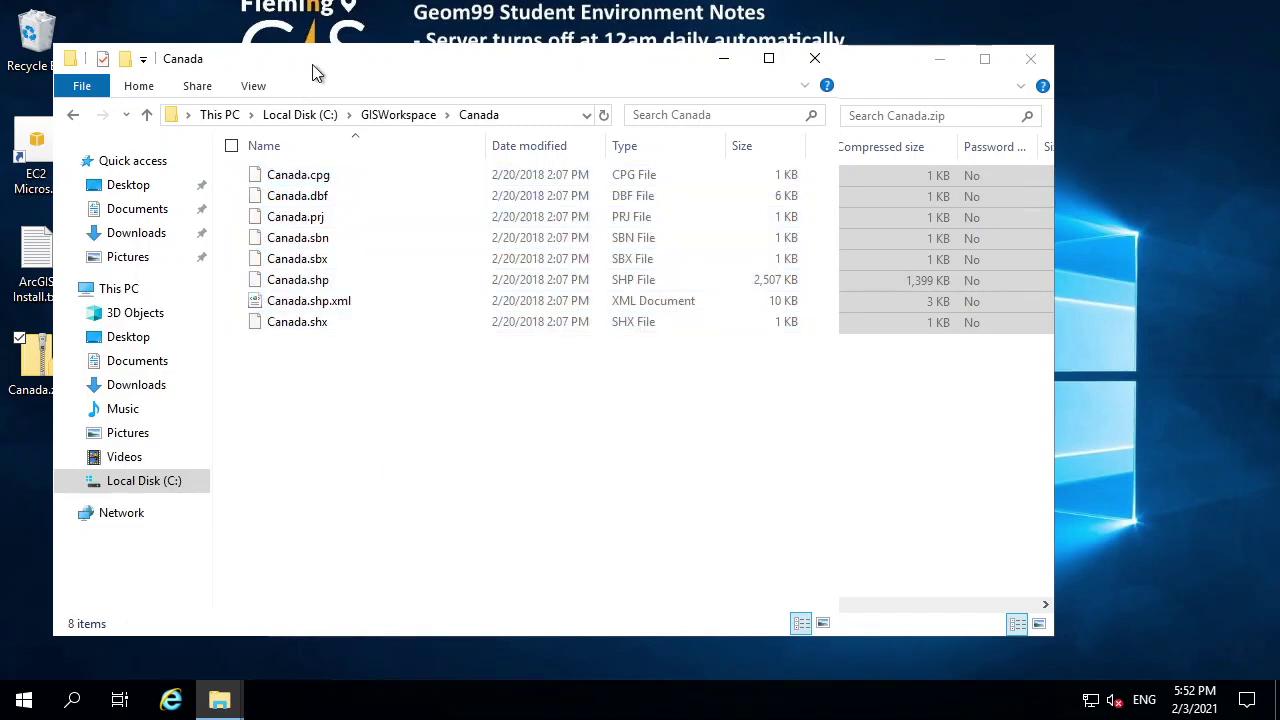
{"action": "left_click_drag", "start_coordinate": [312, 73], "coordinate": [464, 179]}
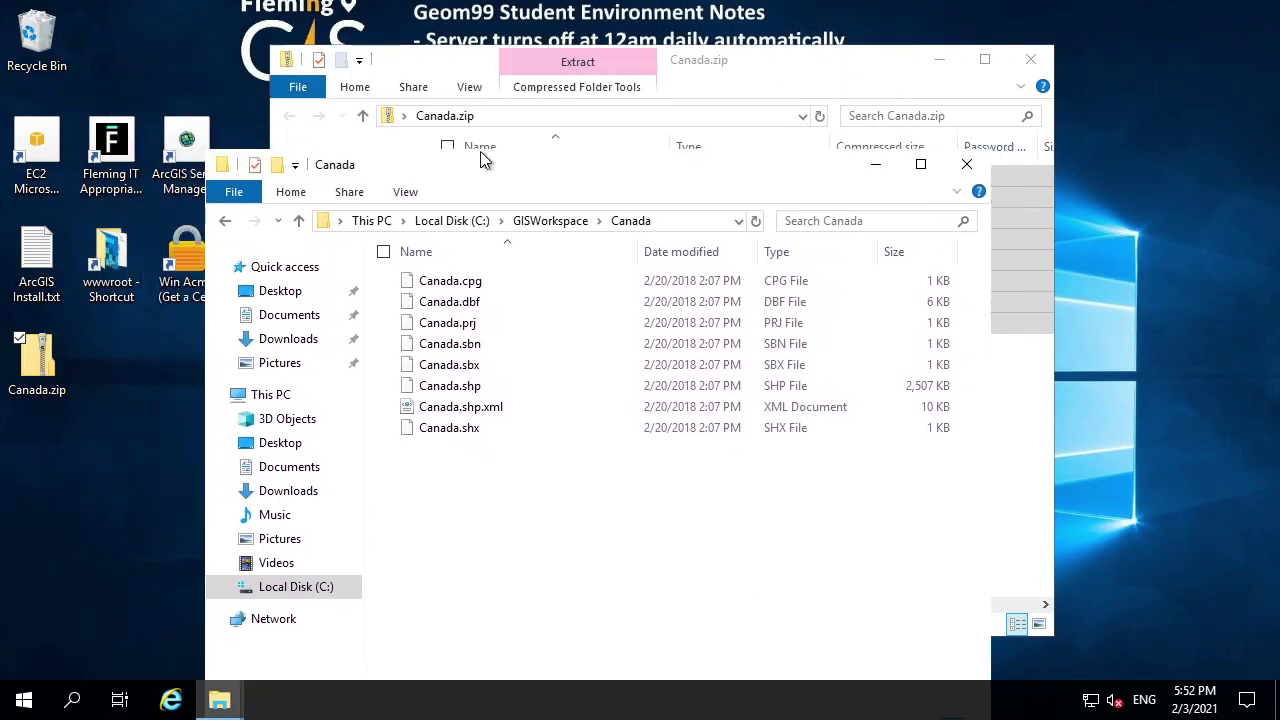
- Compare the server folder's full path with the Canada layer's source path in ArcGIS Pro, and return to the remote desktop session
{"action": "left_click", "coordinate": [660, 222]}
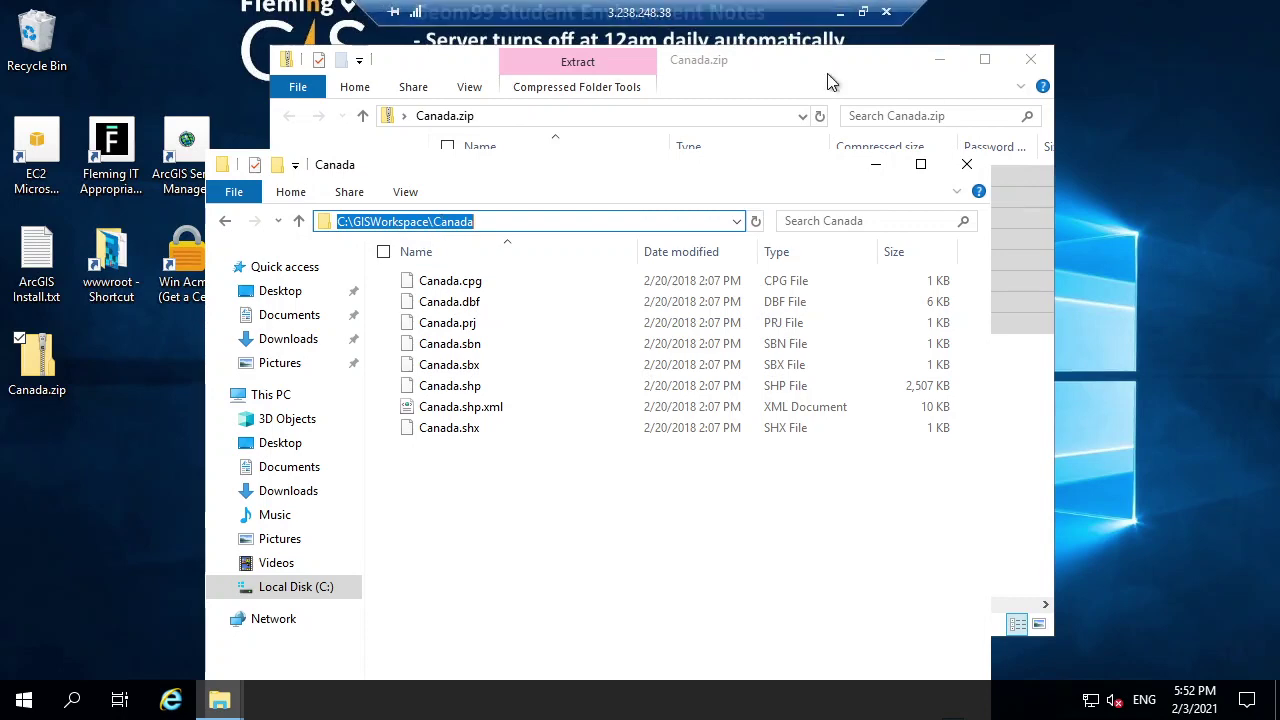
{"action": "left_click", "coordinate": [839, 12]}
{"action": "left_click", "coordinate": [309, 10]}
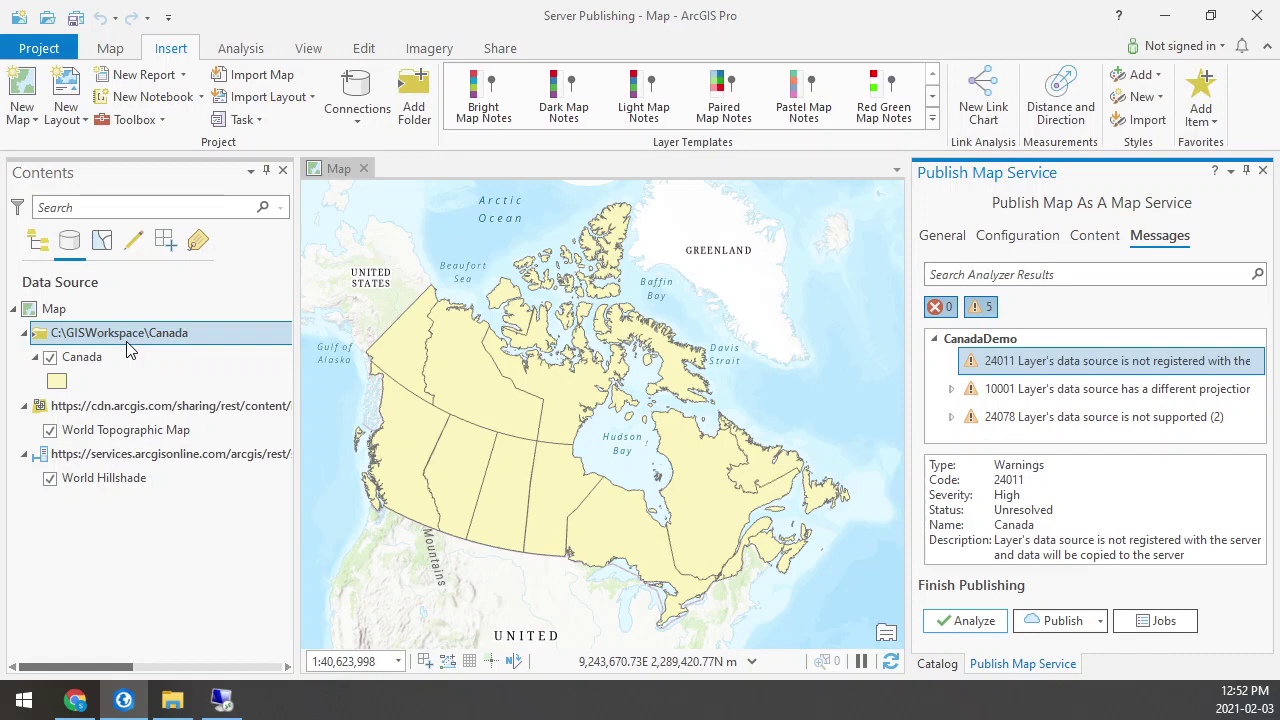
{"action": "left_click", "coordinate": [227, 708]}
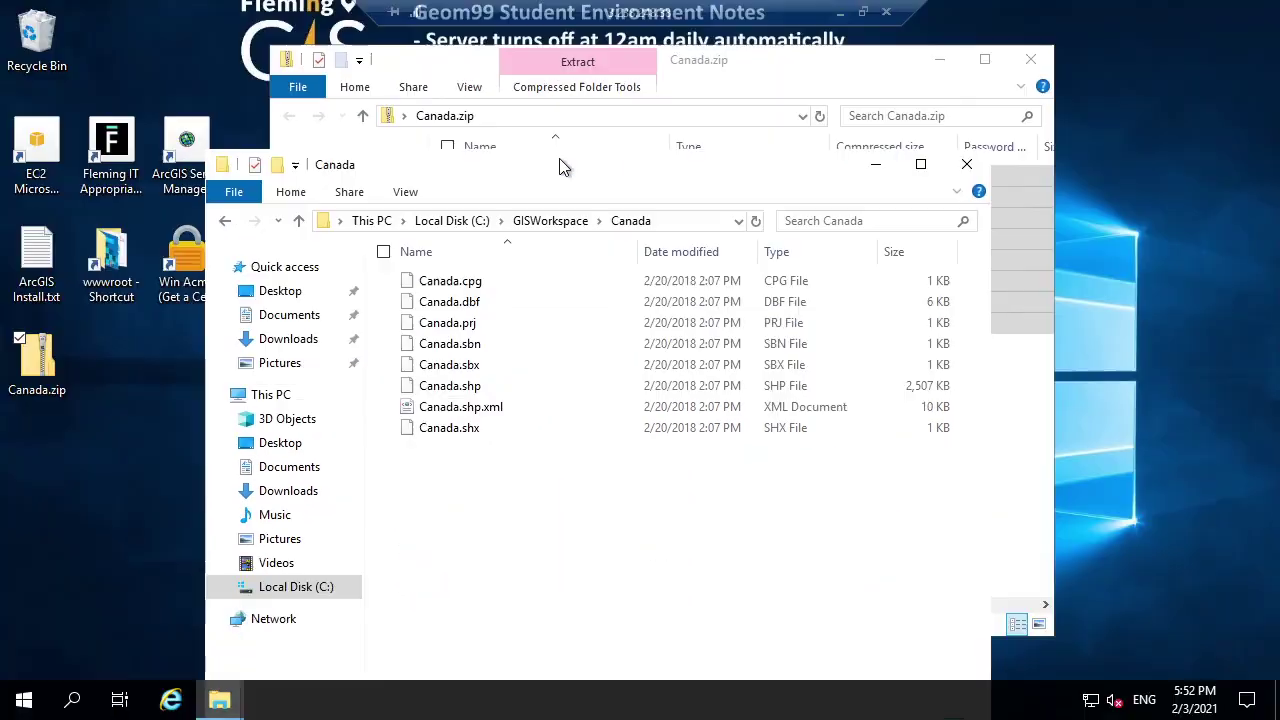
- Grant the Users group Modify permission on the server's C:\GISWorkspace folder
{"action": "left_click", "coordinate": [565, 224]}
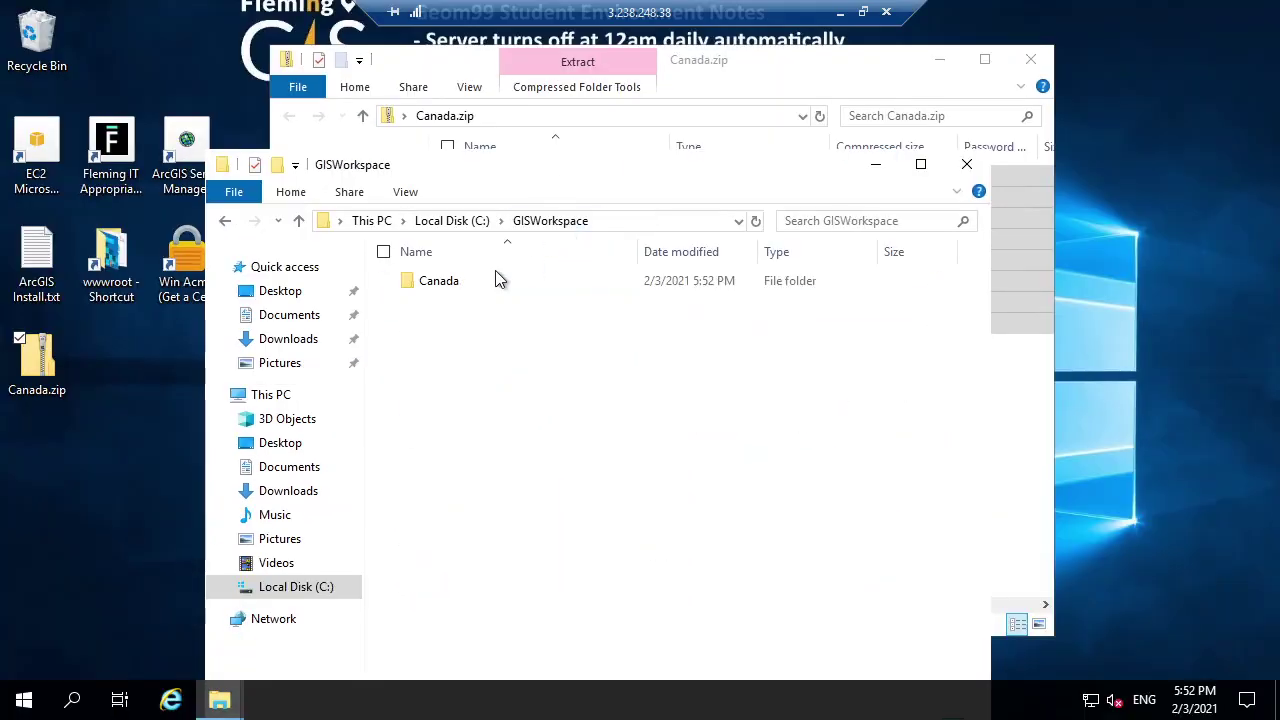
{"action": "left_click", "coordinate": [463, 224]}
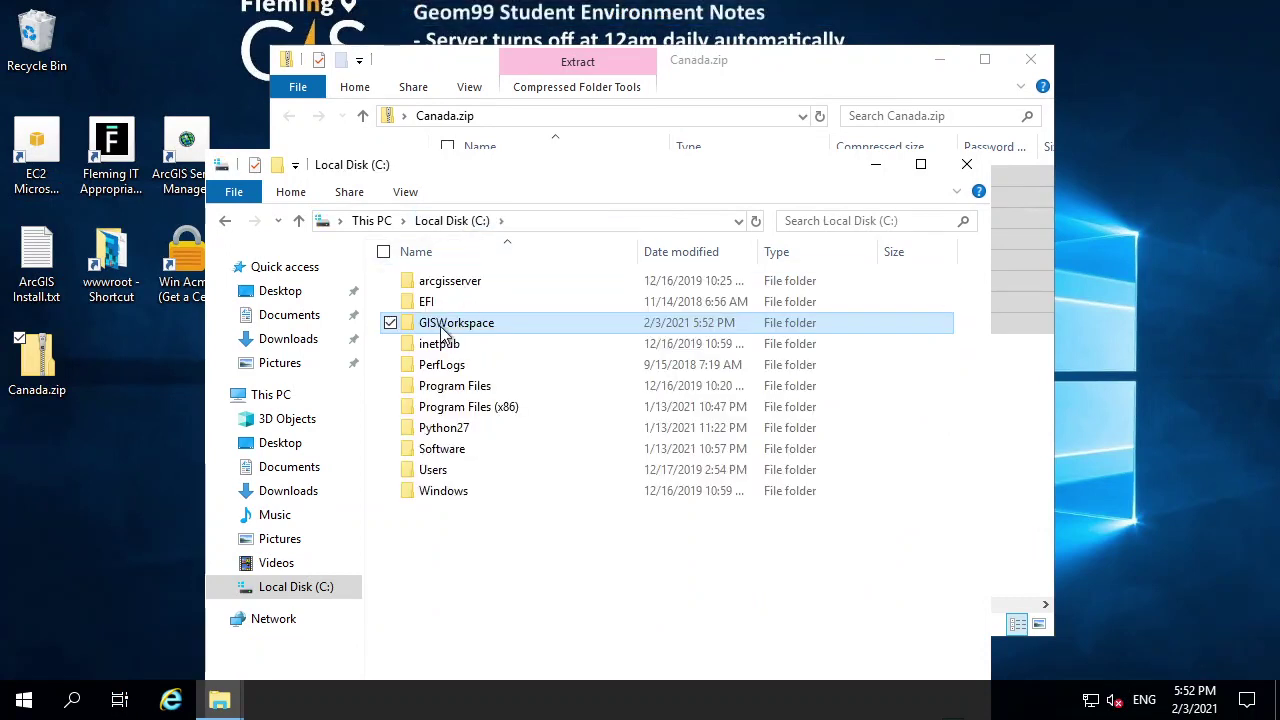
{"action": "right_click", "coordinate": [443, 325]}
{"action": "left_click", "coordinate": [362, 665]}
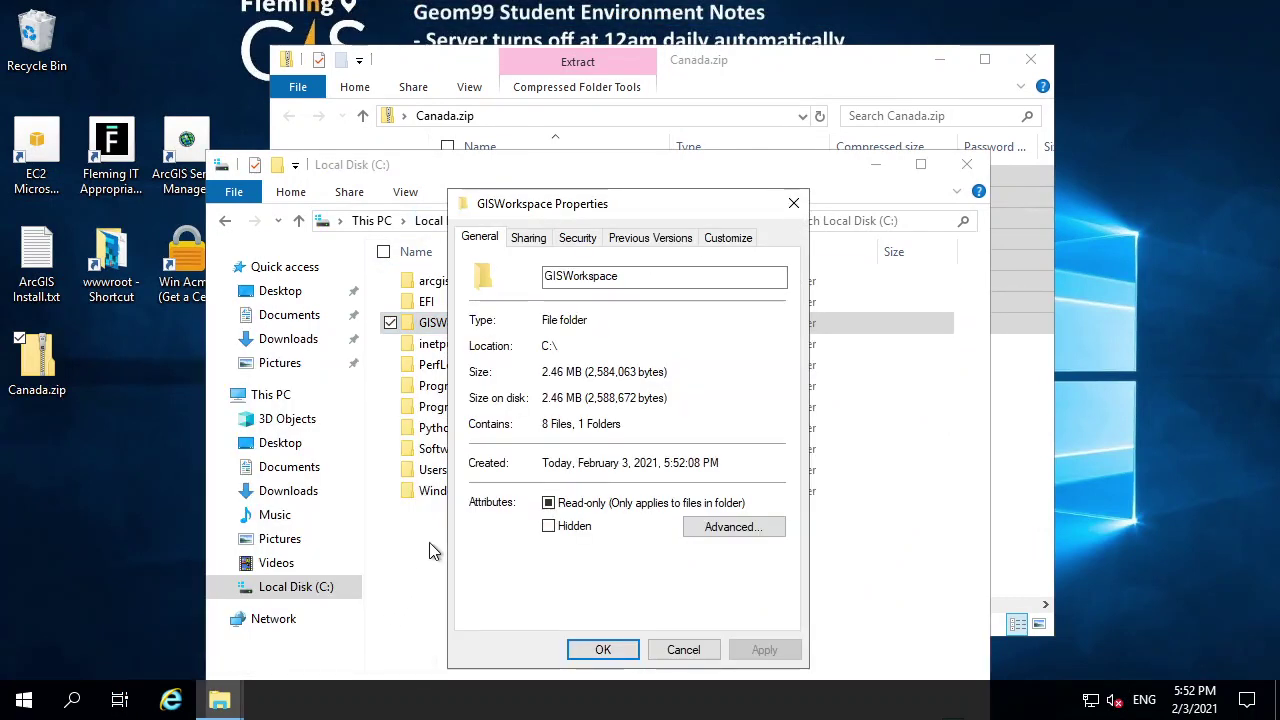
{"action": "left_click", "coordinate": [584, 244]}
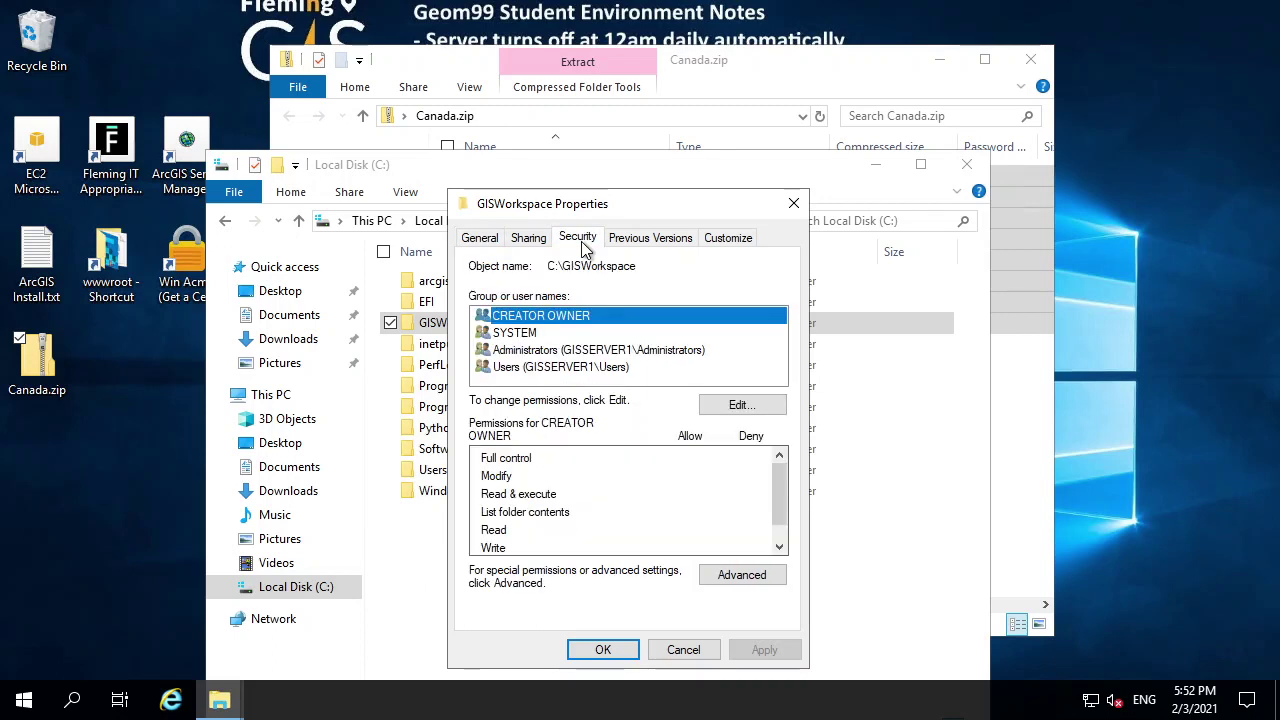
{"action": "left_click", "coordinate": [568, 368]}
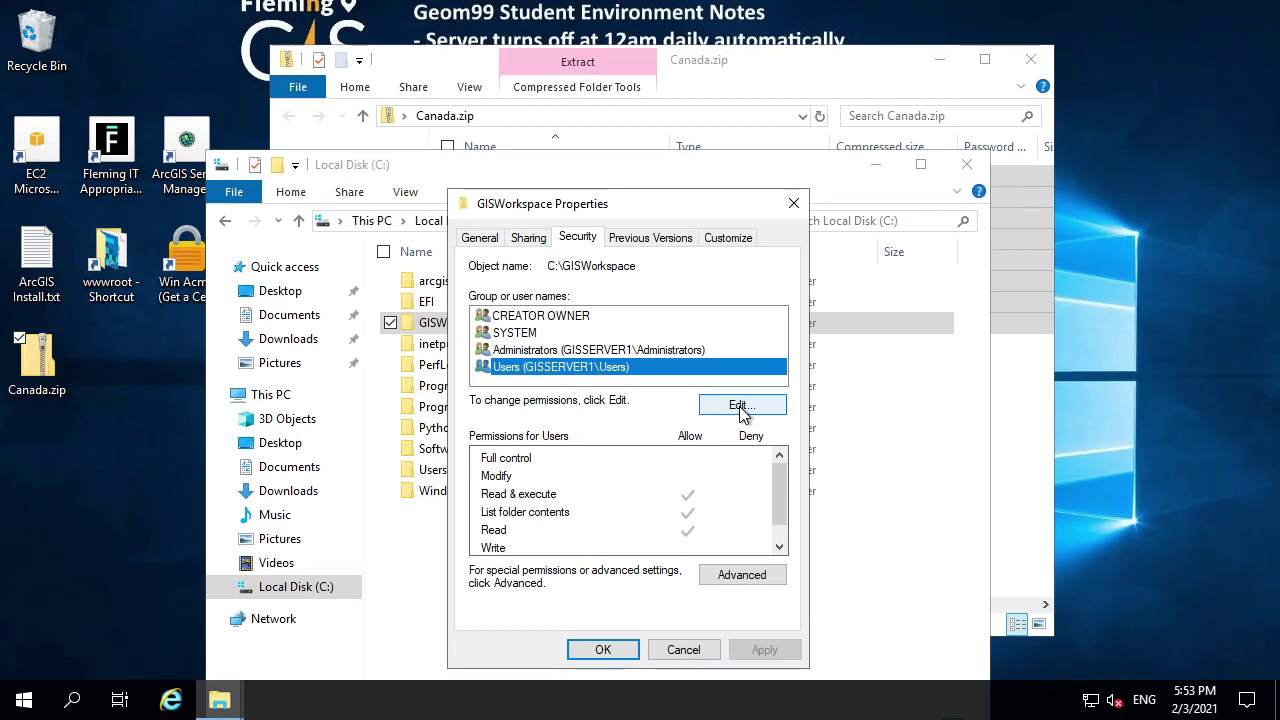
{"action": "left_click", "coordinate": [739, 406]}
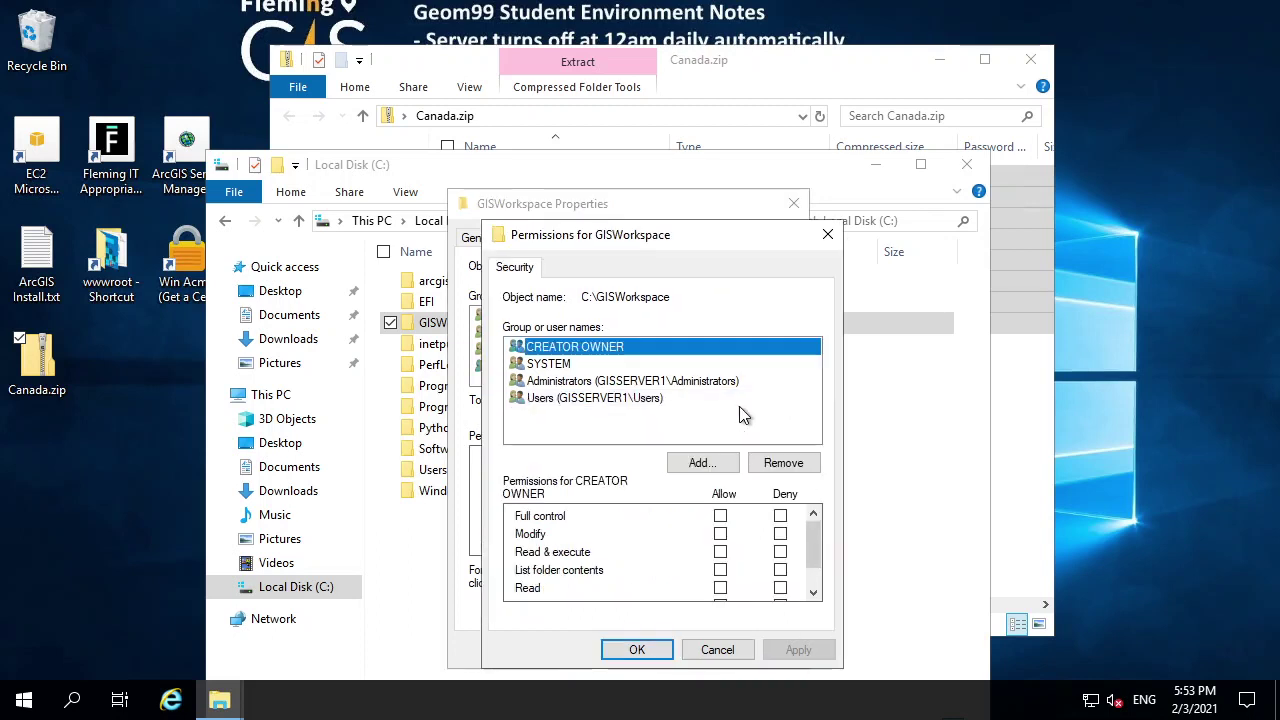
{"action": "left_click", "coordinate": [590, 399]}
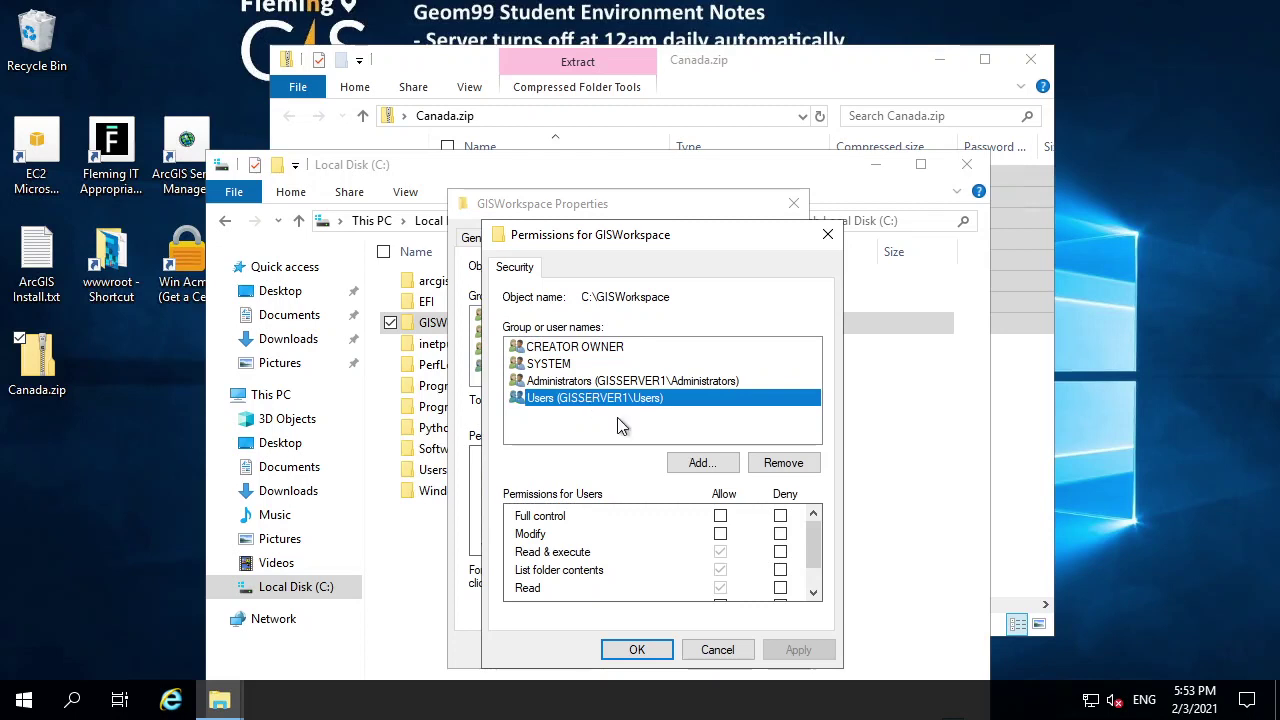
{"action": "left_click", "coordinate": [722, 534]}
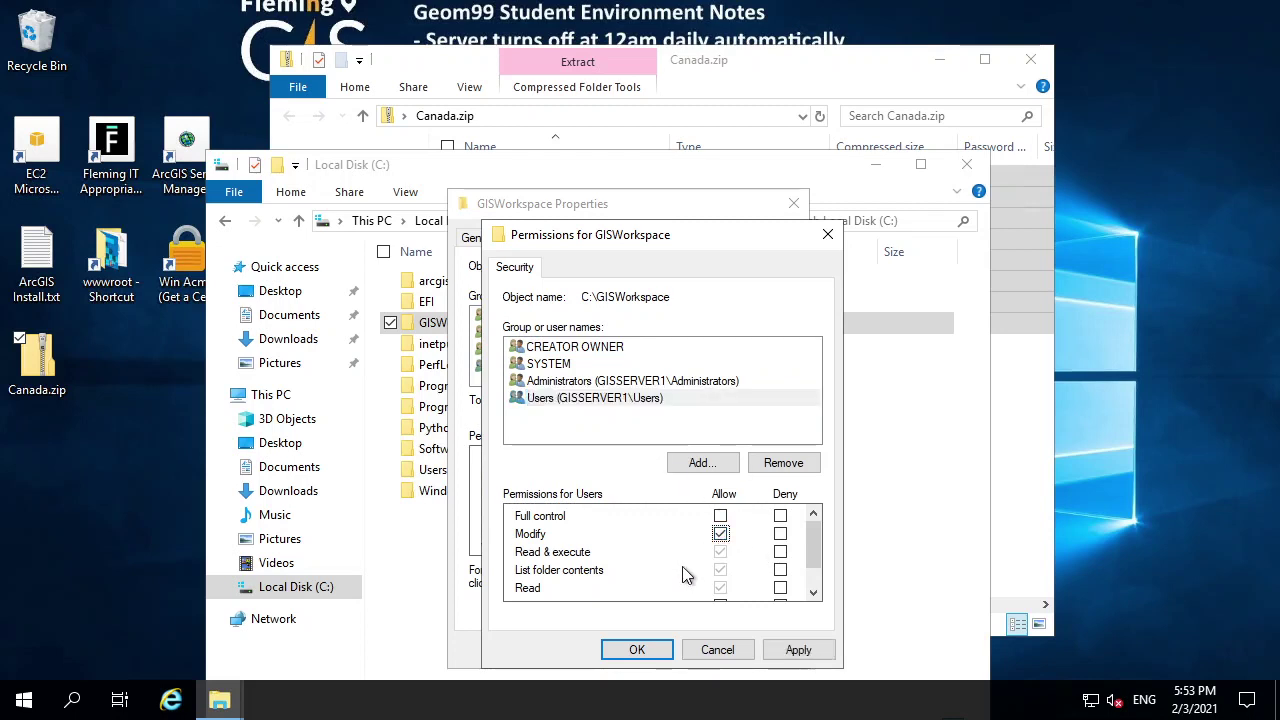
{"action": "left_click", "coordinate": [801, 652]}
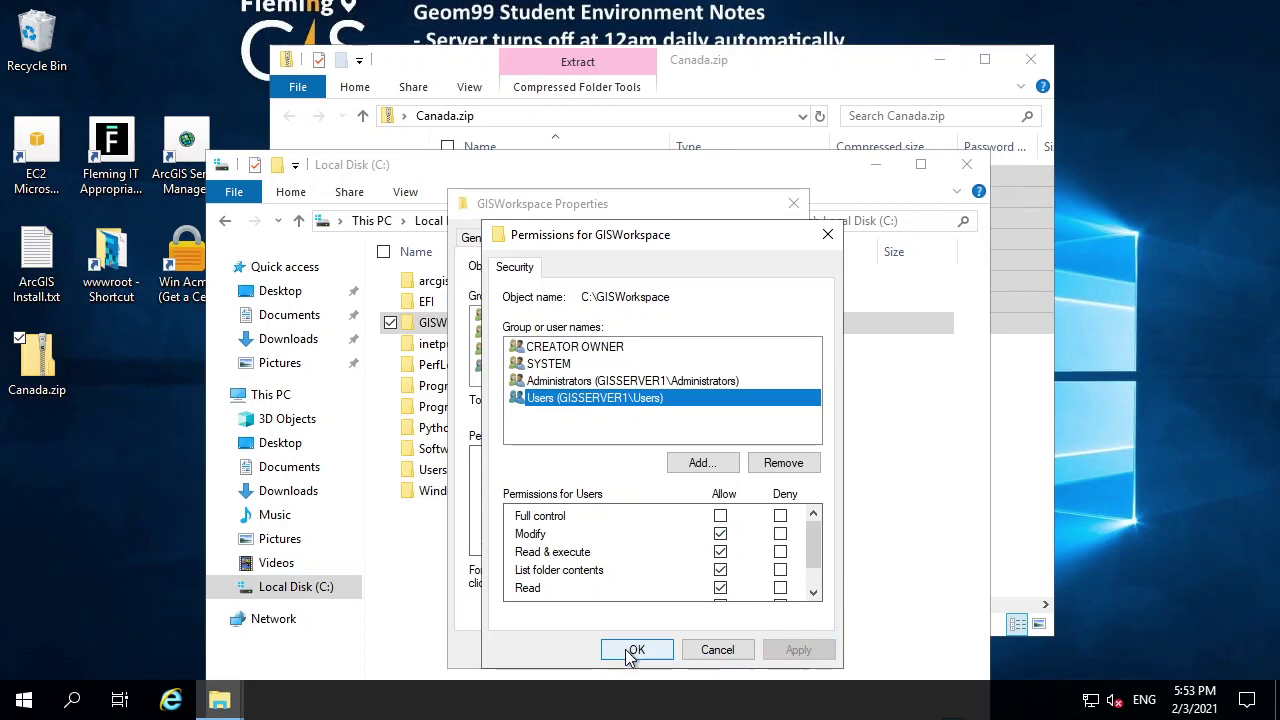
{"action": "left_click", "coordinate": [633, 651]}
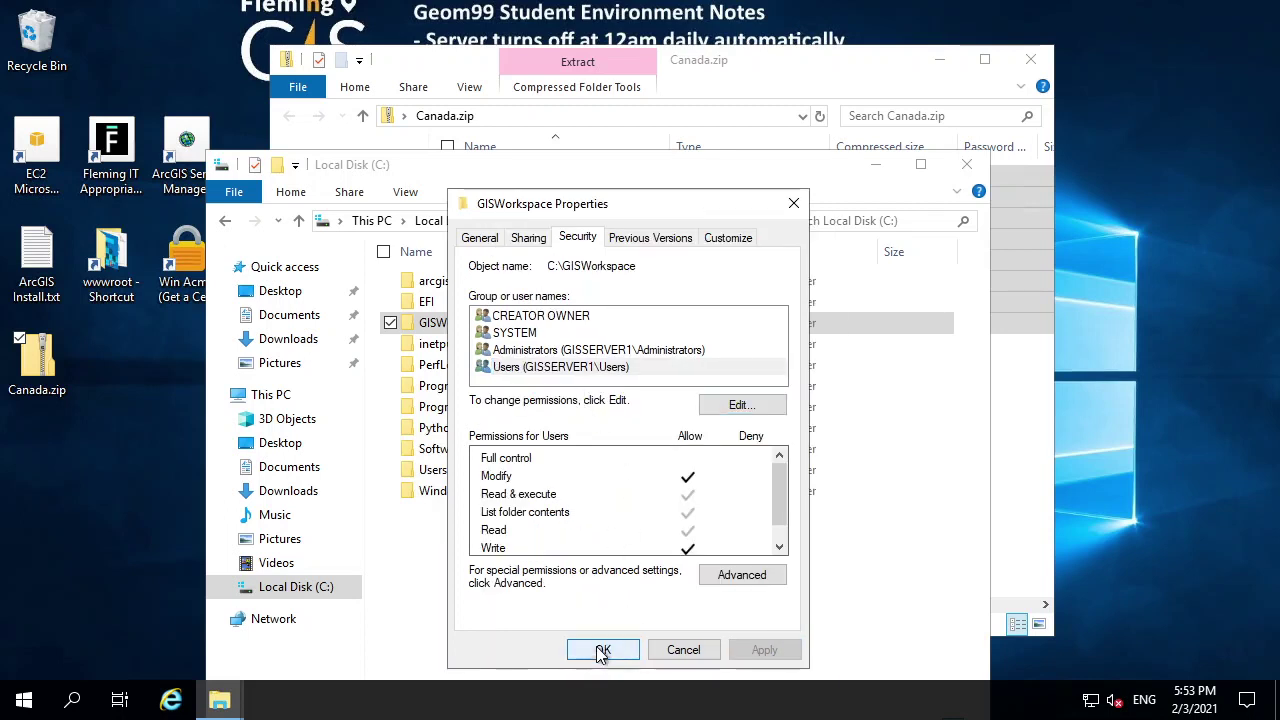
{"action": "left_click", "coordinate": [602, 651]}
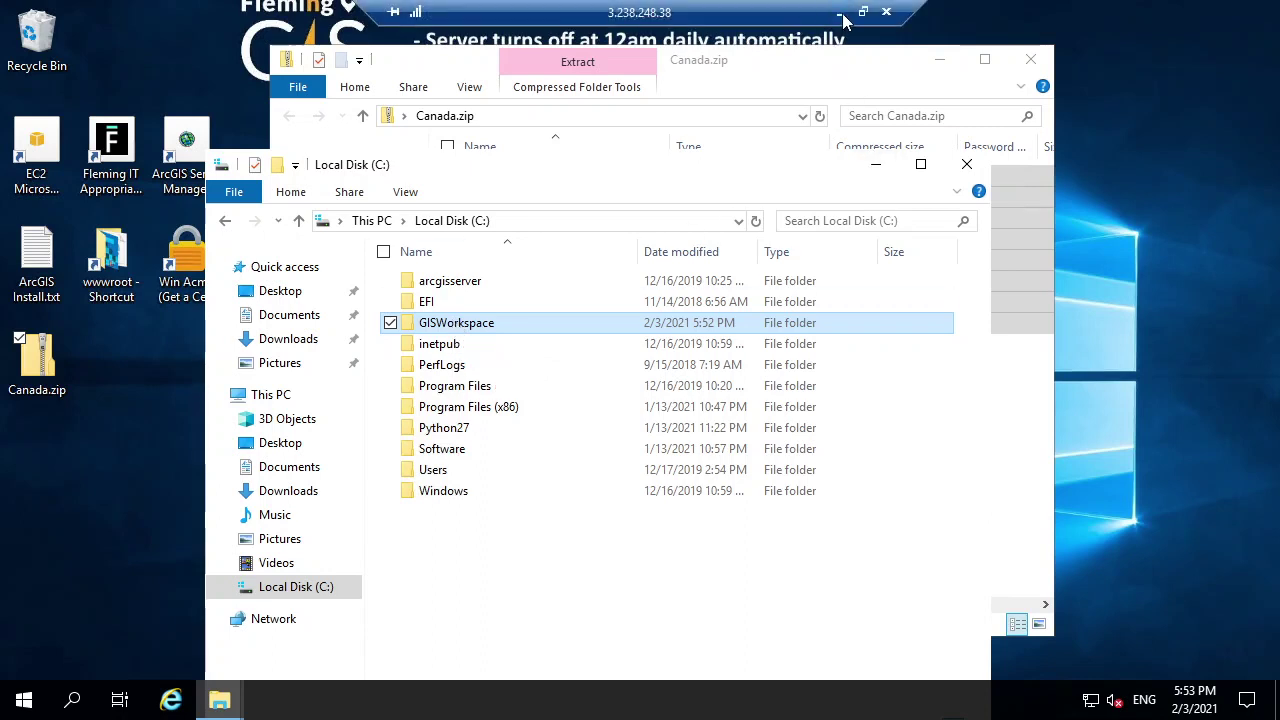
- Switch to ArcGIS Pro, start registering the data source from the 24011 warning with the server, and name the folder entry CanadaDemo
{"action": "left_click", "coordinate": [842, 16]}
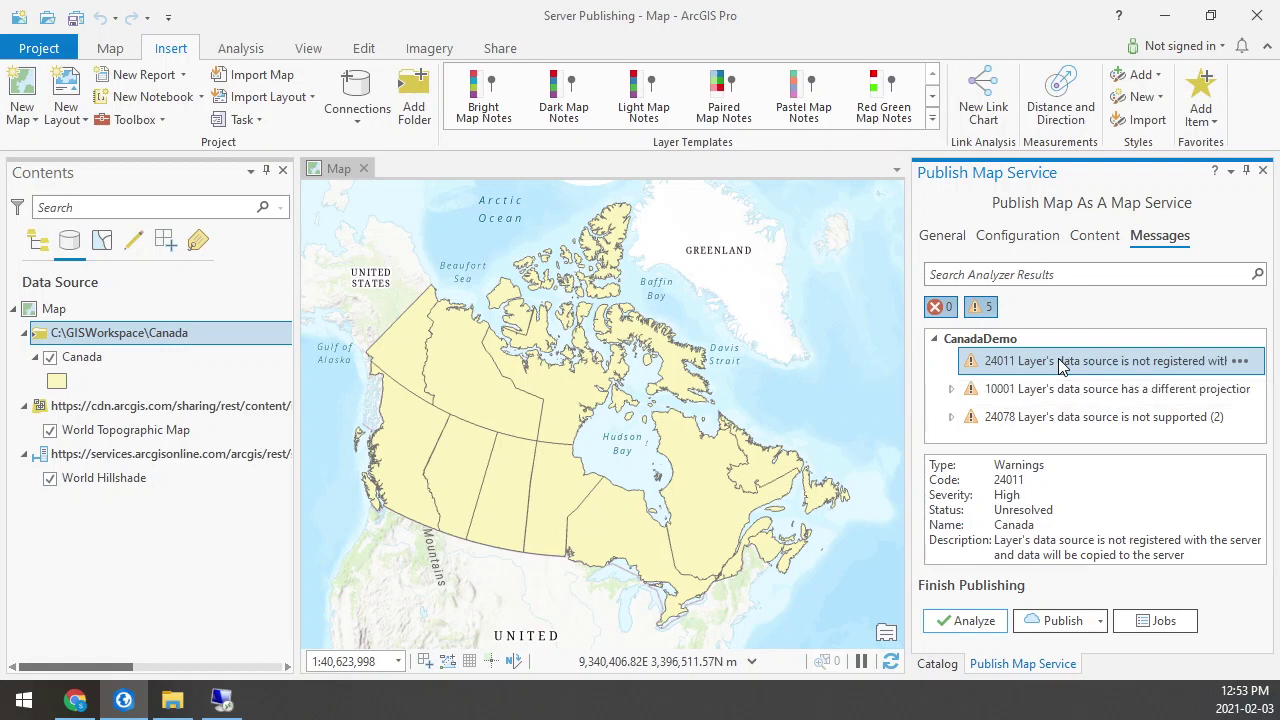
{"action": "left_click", "coordinate": [1243, 364]}
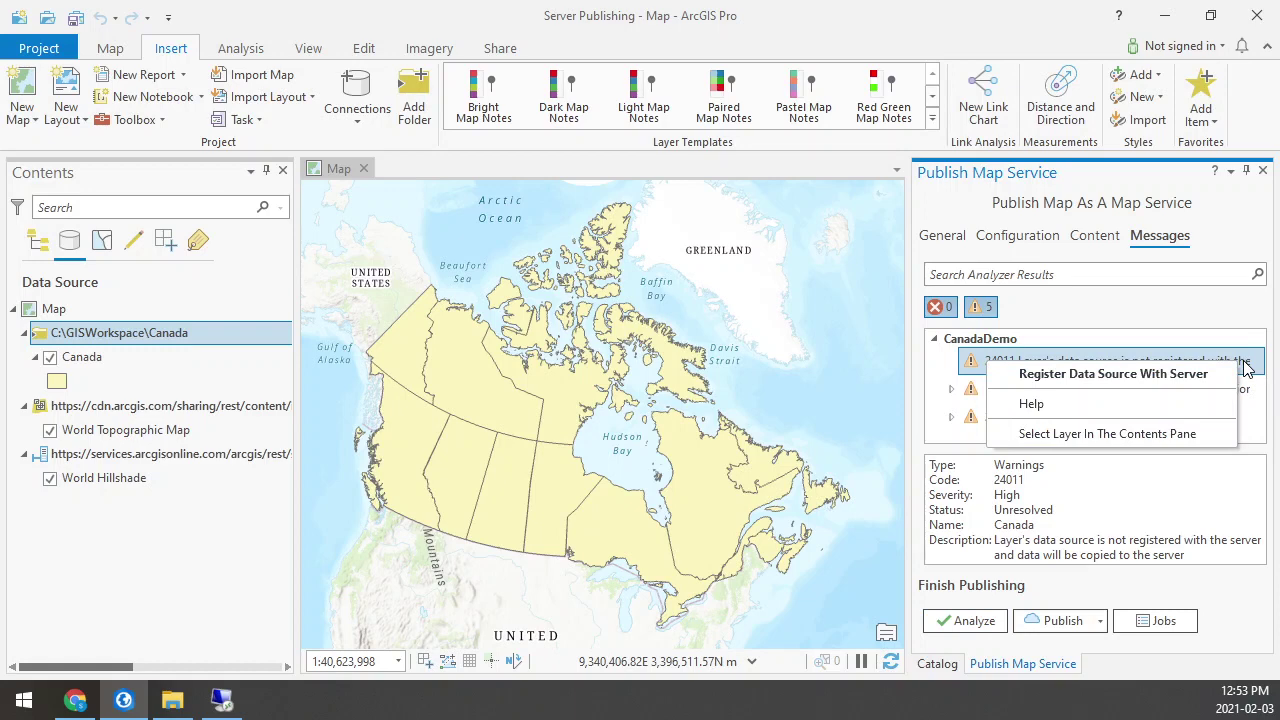
{"action": "left_click", "coordinate": [1135, 375]}
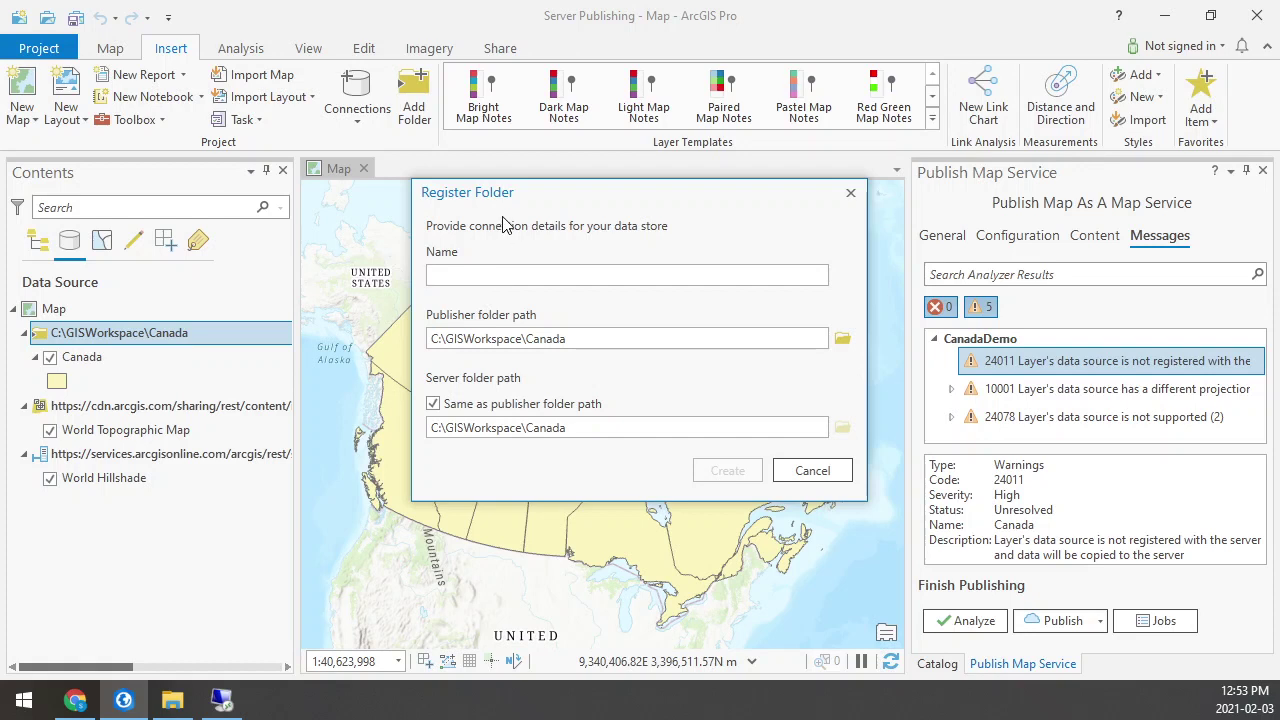
{"action": "type", "text": "Canadde"}
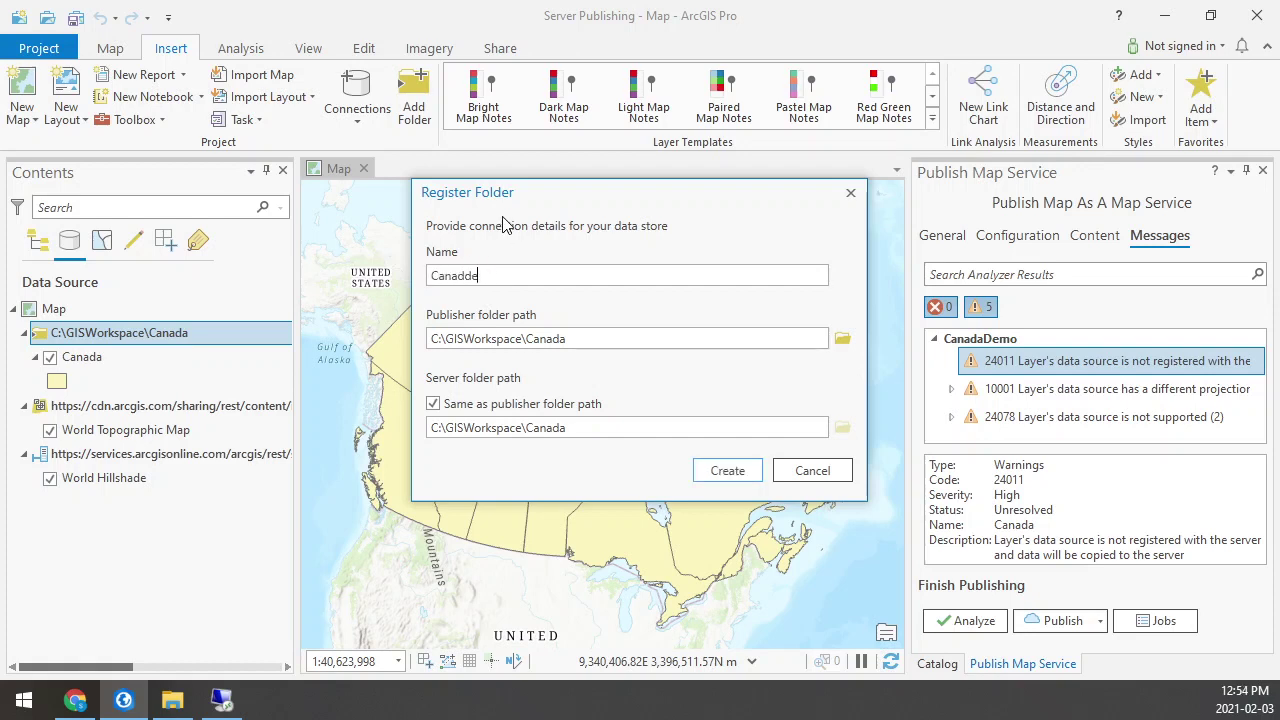
{"action": "type", "text": "modaDemo"}
{"action": "left_click", "coordinate": [433, 405]}
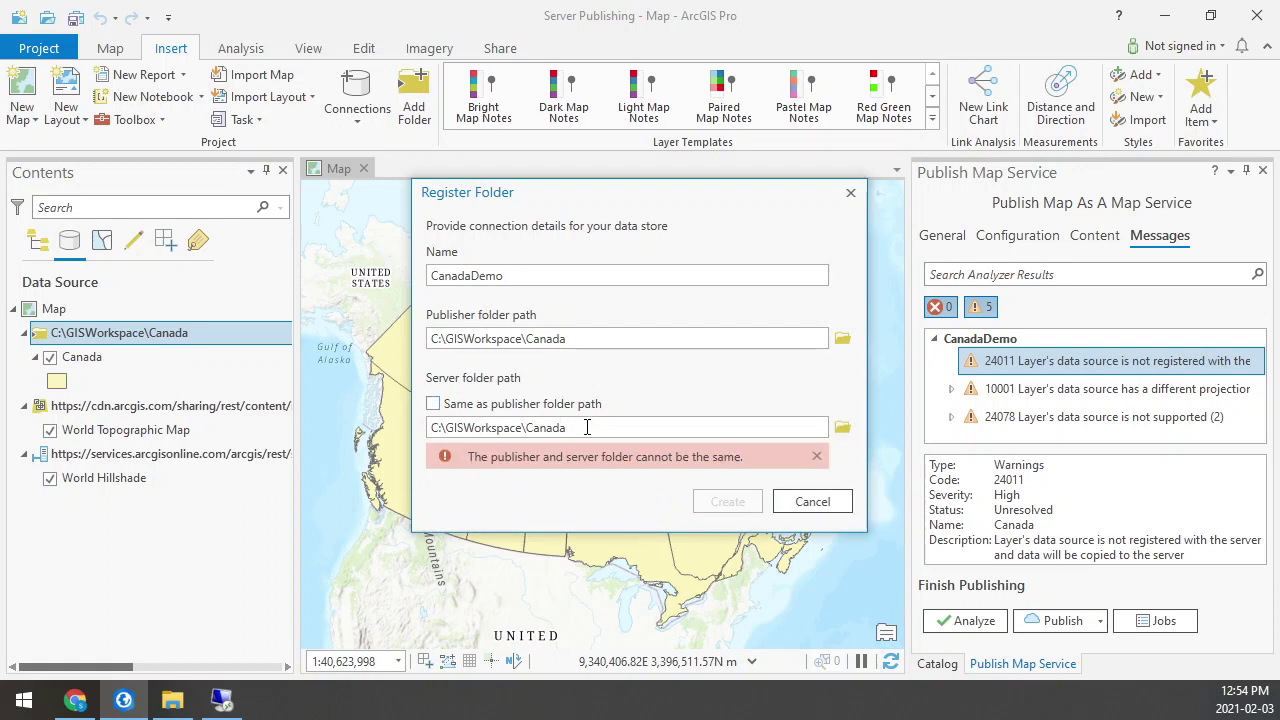
{"action": "type", "text": "2131"}
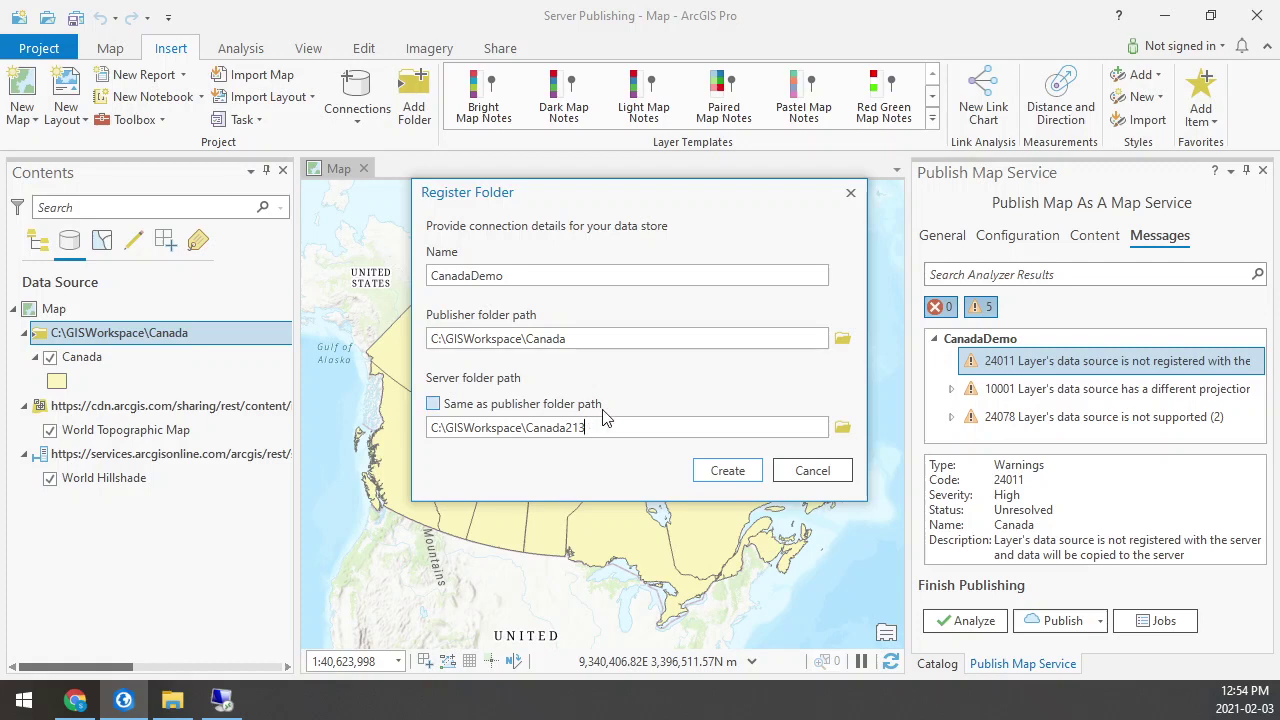
{"action": "key", "text": "BackSpace"}
{"action": "key", "text": "BackSpace"}
{"action": "key", "text": "BackSpace"}
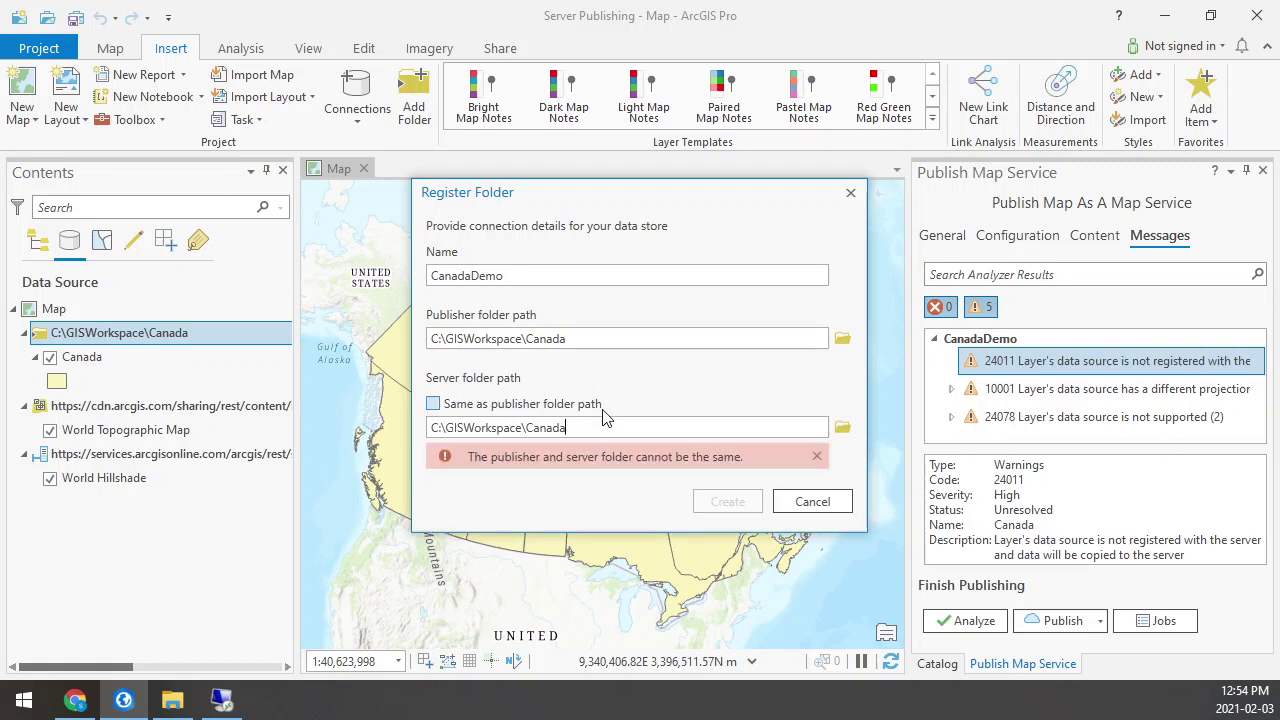
{"action": "left_click", "coordinate": [466, 401]}
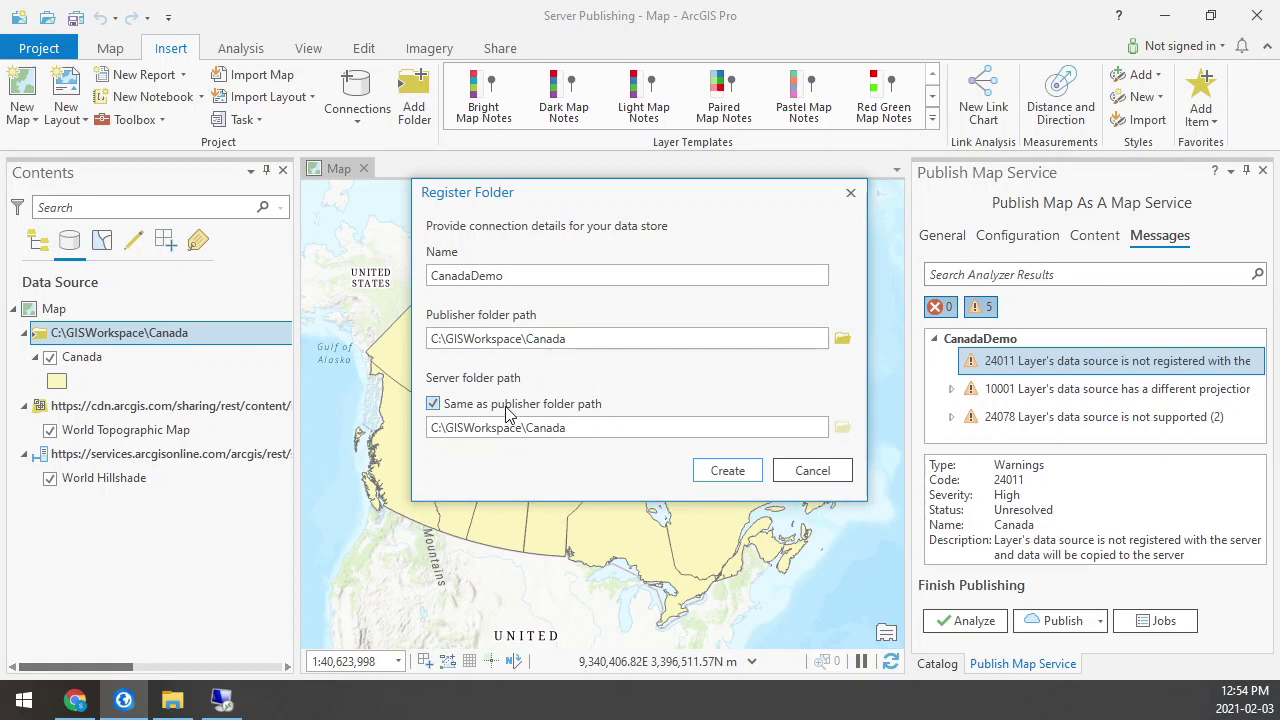
{"action": "left_click", "coordinate": [508, 408]}
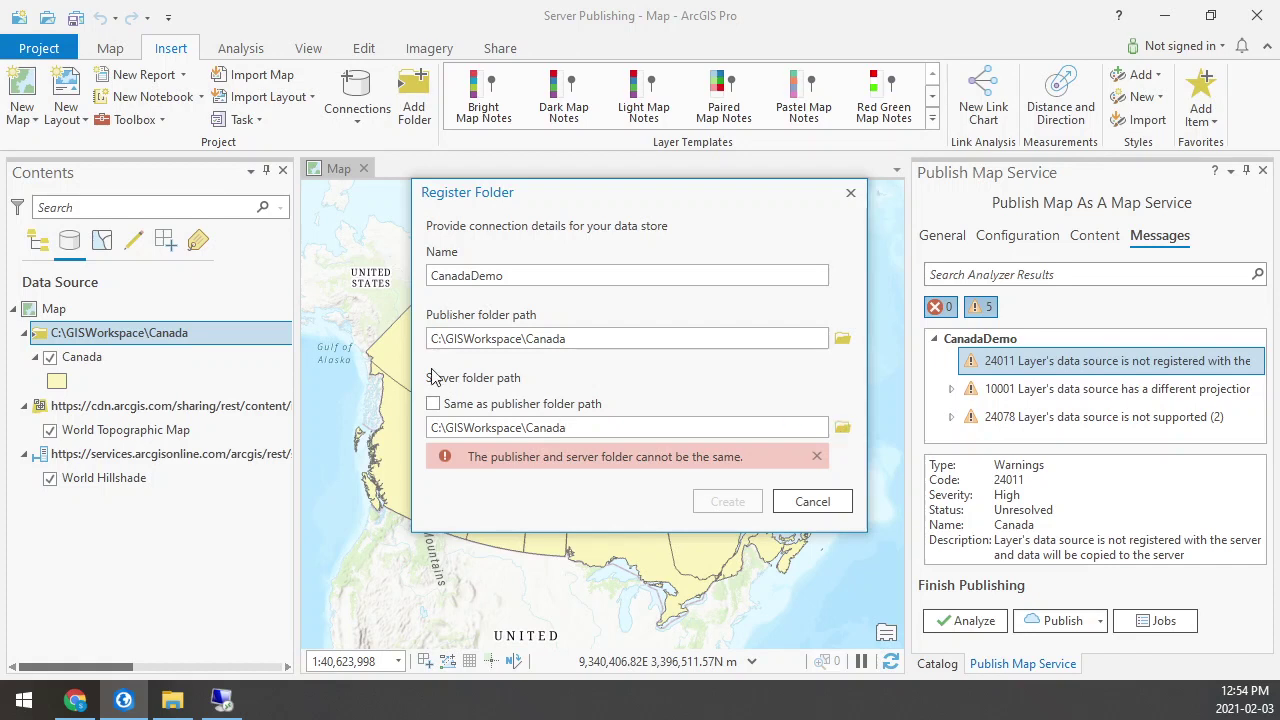
{"action": "left_click", "coordinate": [433, 403]}
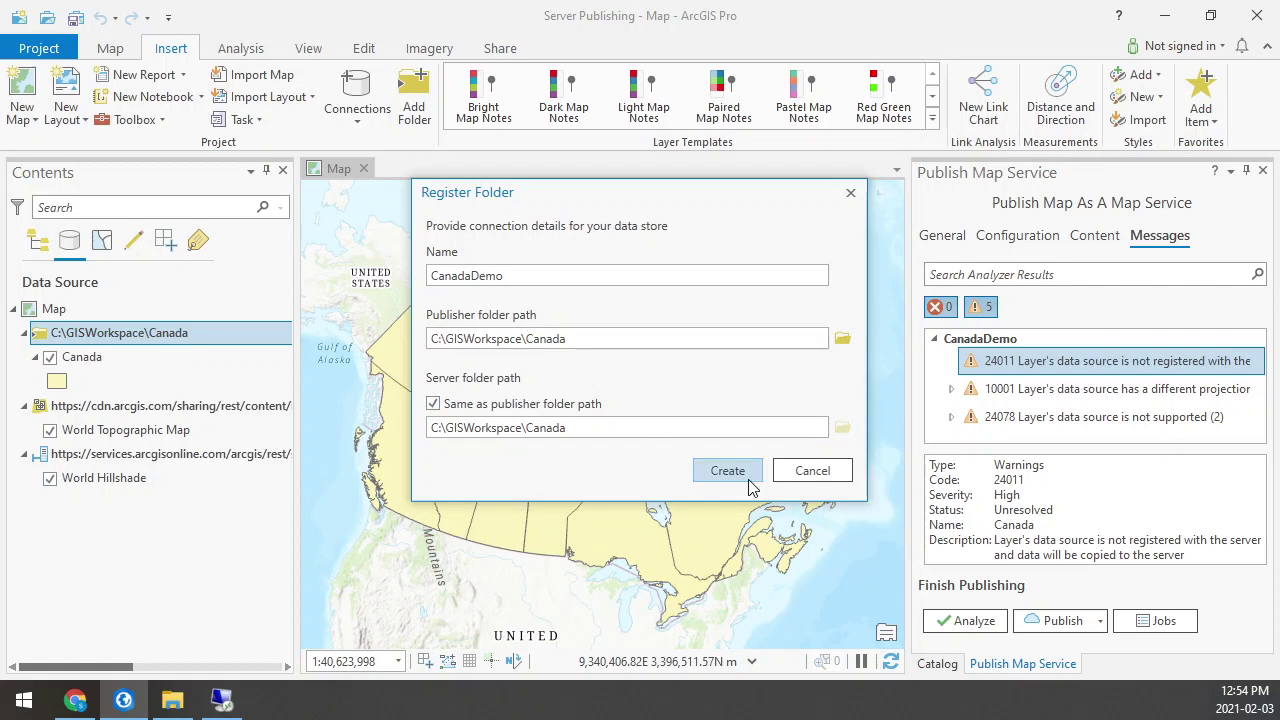
- Create the CanadaDemo folder registration with the same publisher and server path, and re-analyze the map service
{"action": "left_click", "coordinate": [735, 472]}
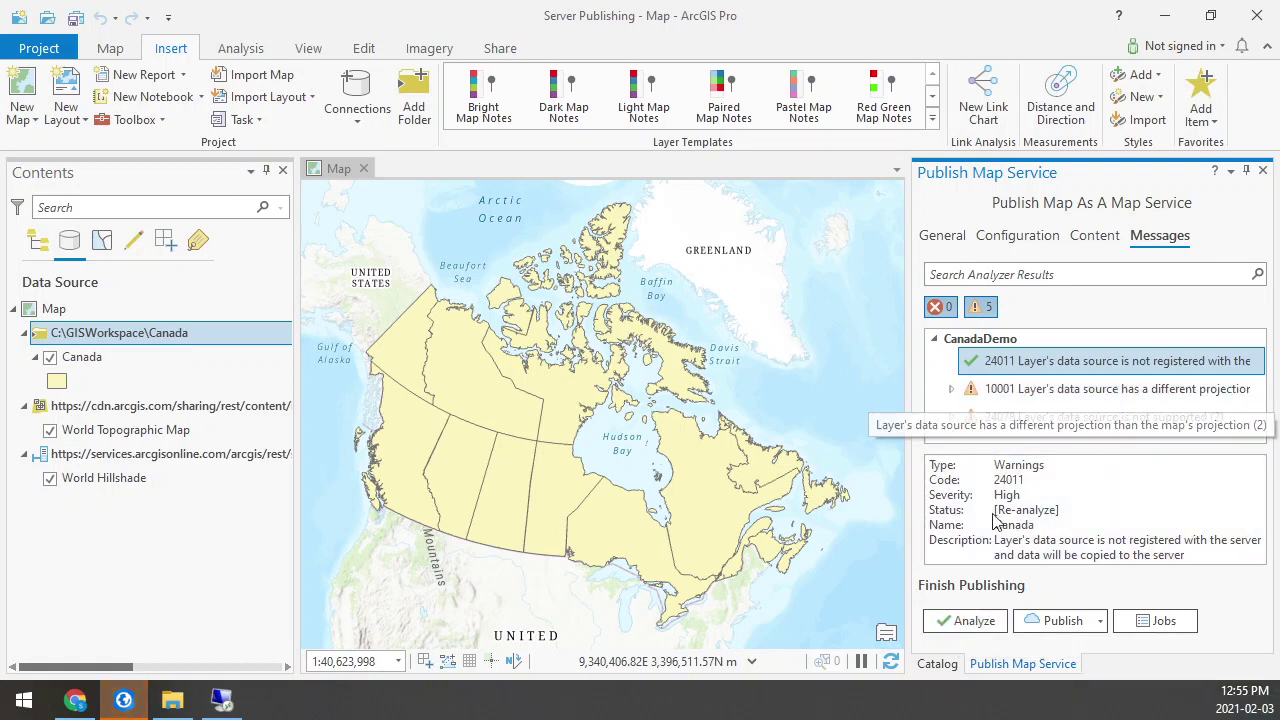
{"action": "left_click", "coordinate": [955, 621]}
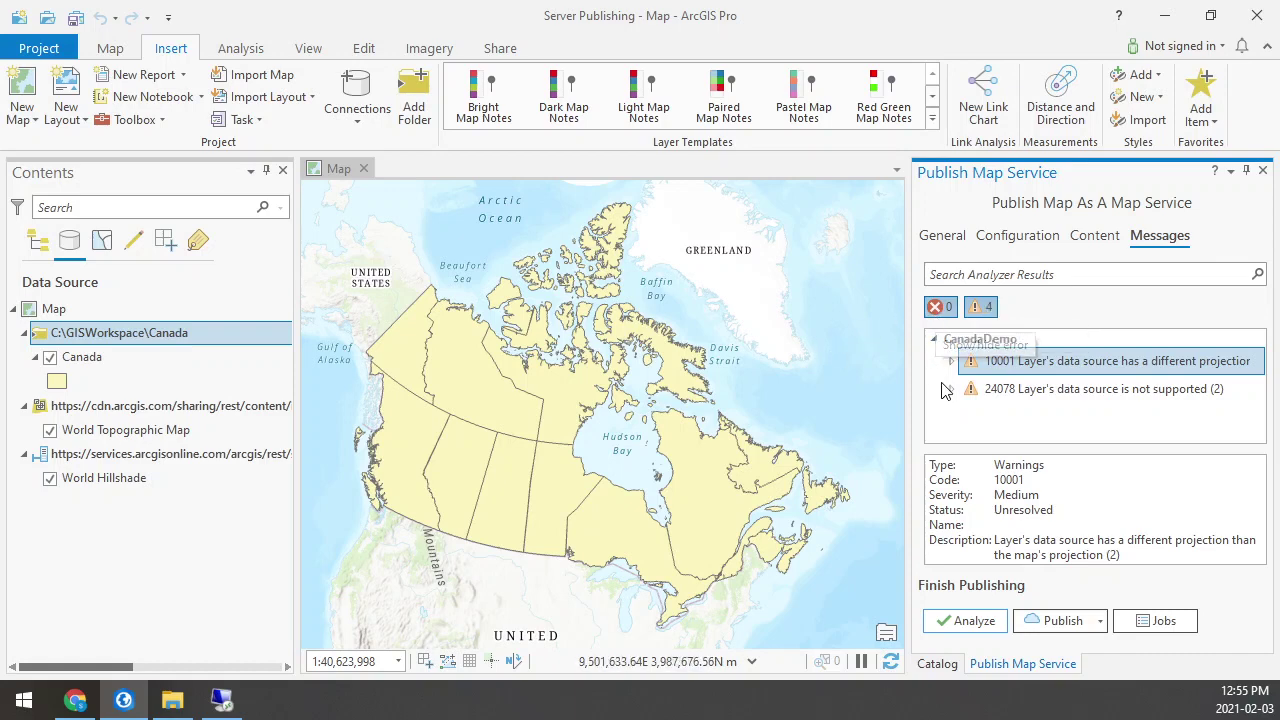
- Expand the 10001 projection warnings and examine the details and available actions for each affected layer
{"action": "mouse_move", "coordinate": [1045, 365]}
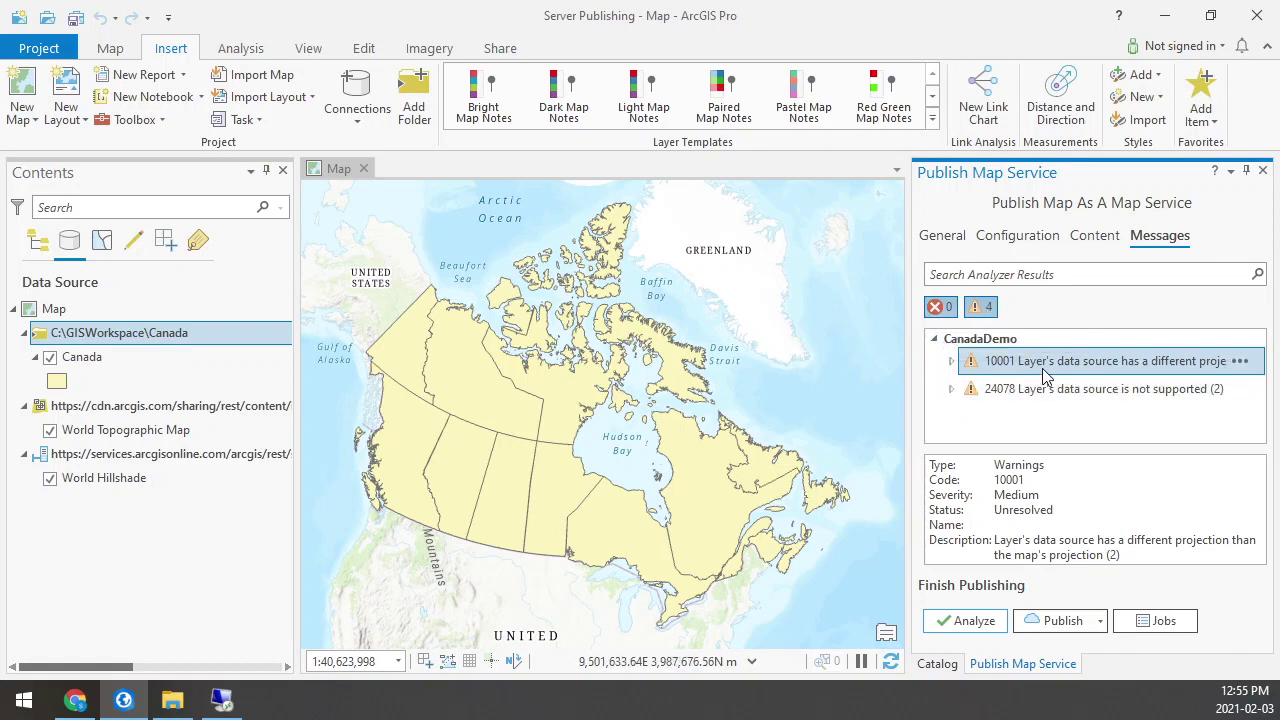
{"action": "left_click", "coordinate": [1240, 362]}
{"action": "left_click", "coordinate": [1170, 373]}
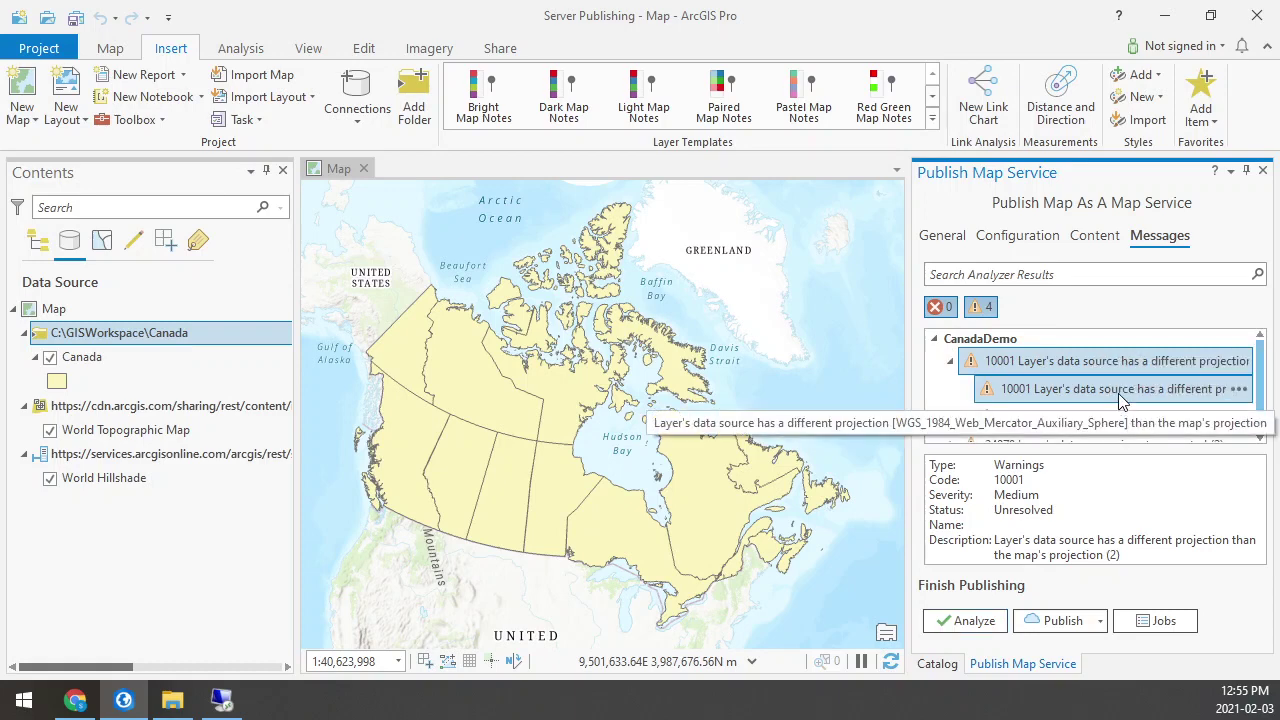
{"action": "left_click", "coordinate": [1240, 390]}
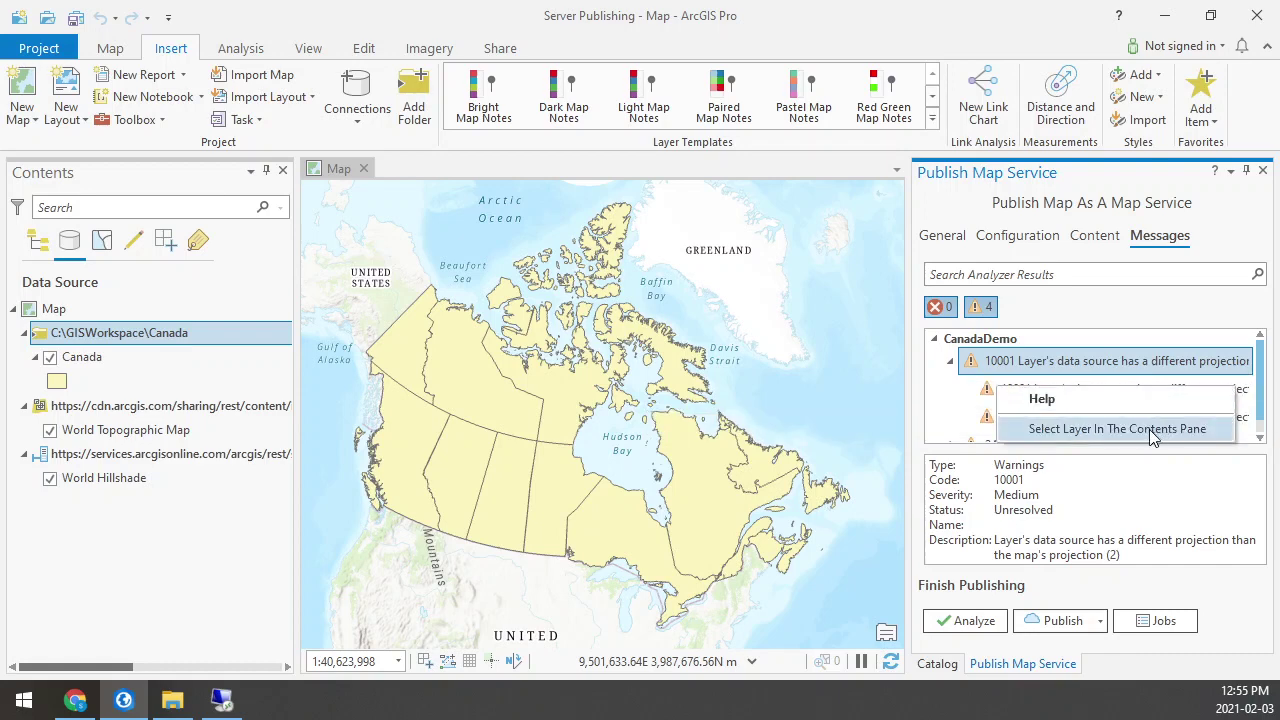
{"action": "left_click", "coordinate": [922, 428]}
{"action": "left_click", "coordinate": [1048, 421]}
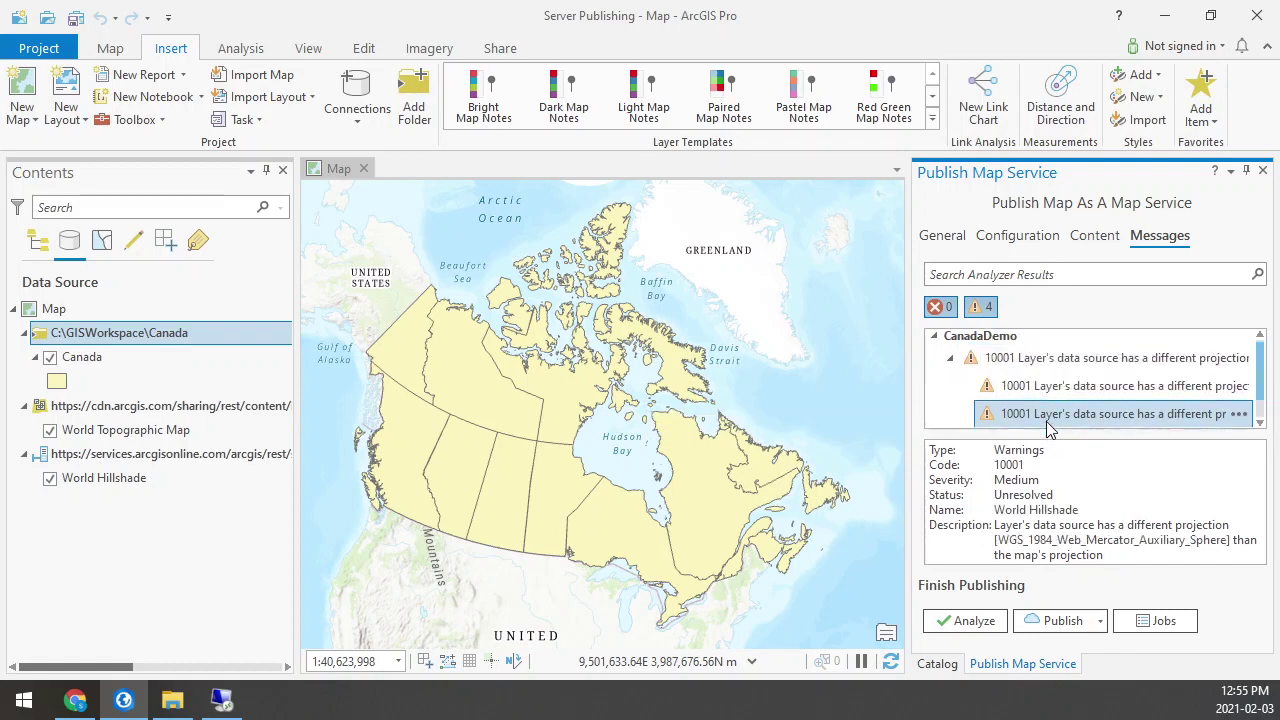
{"action": "left_click", "coordinate": [1244, 414]}
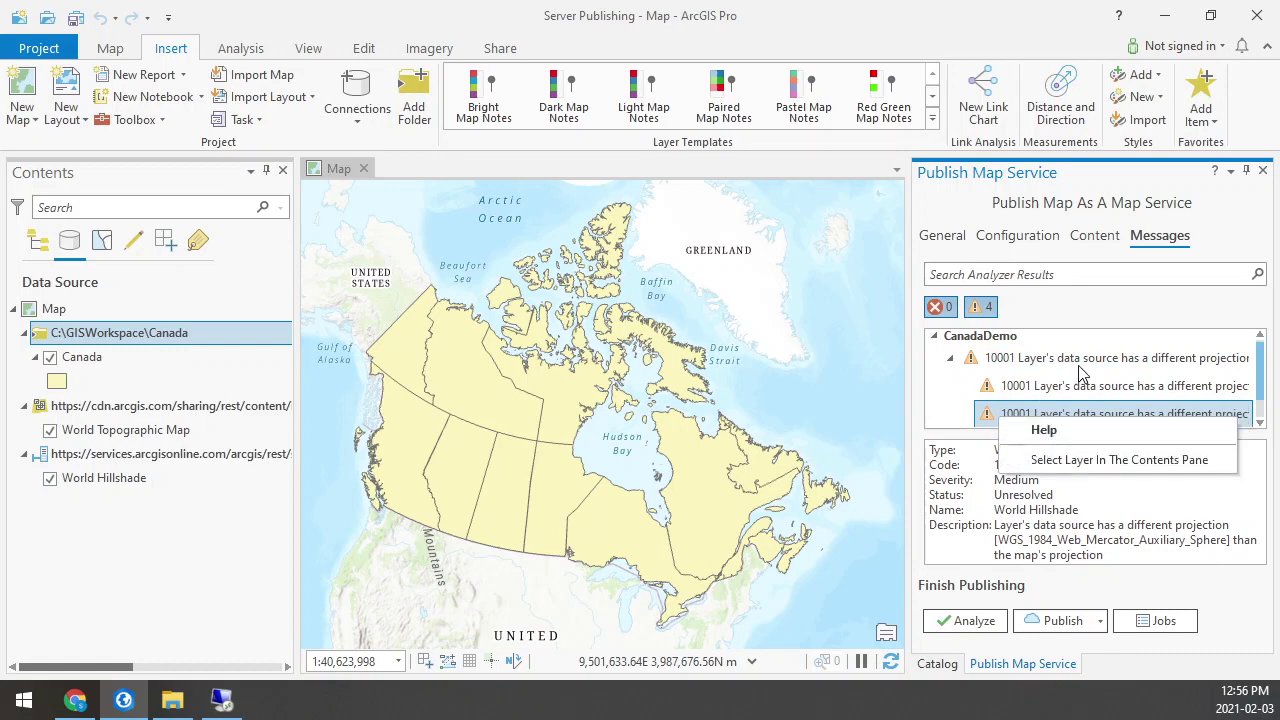
{"action": "left_click", "coordinate": [975, 408]}
{"action": "left_click", "coordinate": [950, 358]}
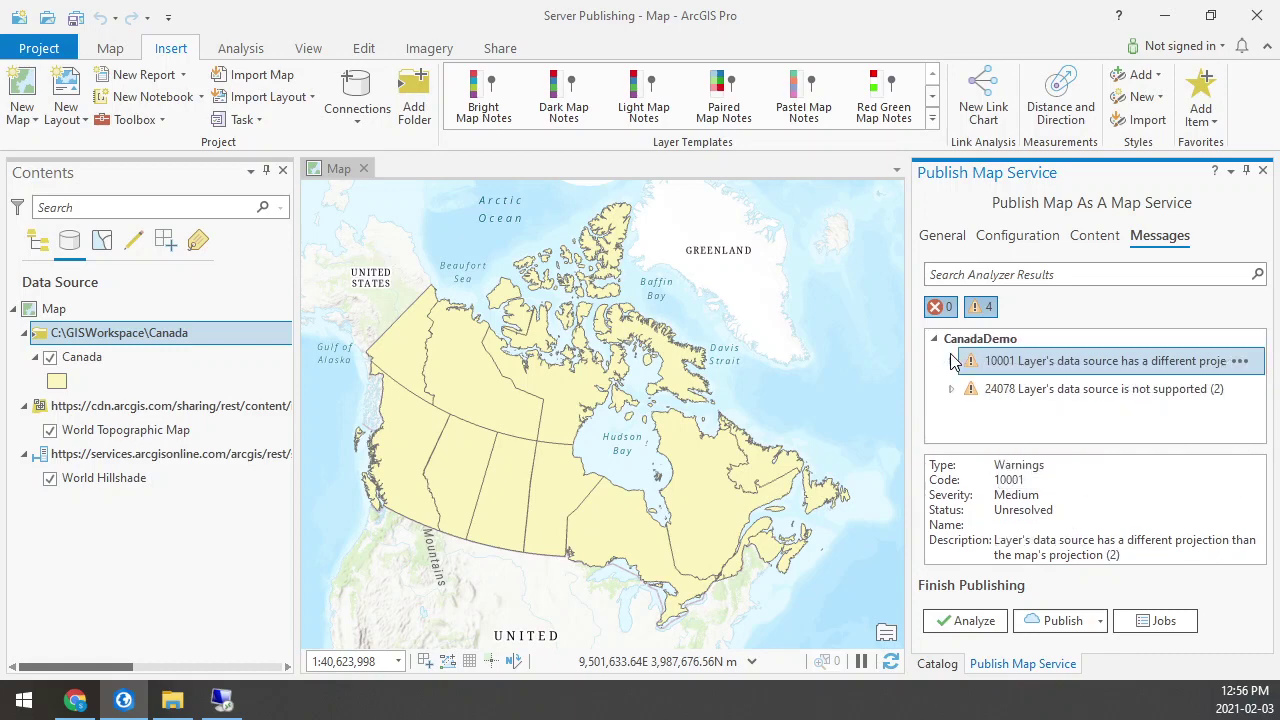
- Expand the 24078 unsupported data source warnings and examine the entry for World Topographic Map and its available actions
{"action": "left_click", "coordinate": [1062, 390]}
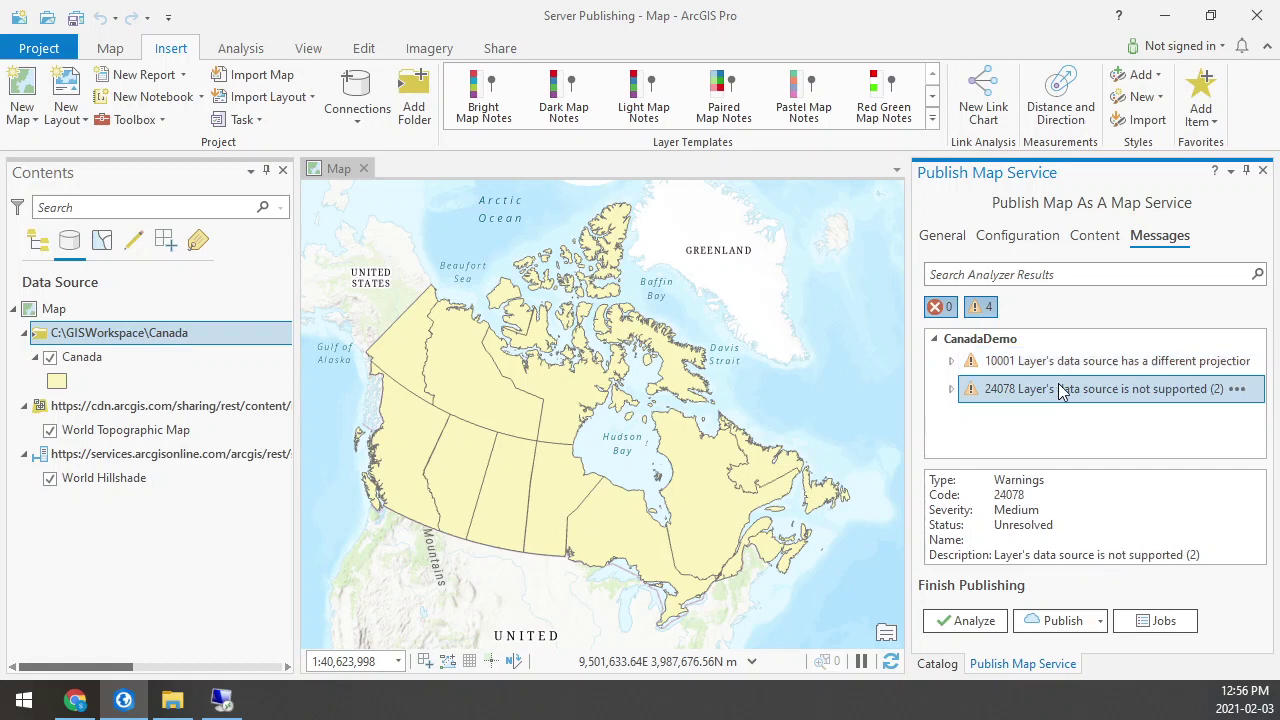
{"action": "left_click", "coordinate": [950, 390]}
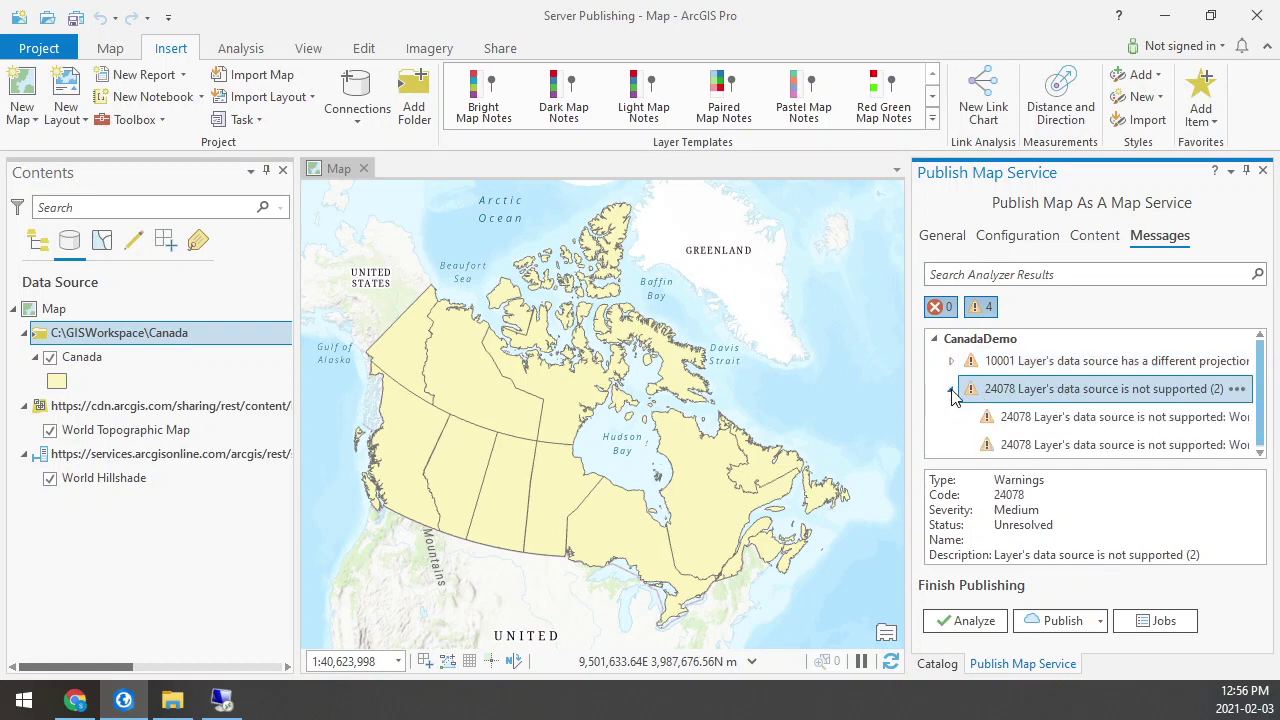
{"action": "left_click", "coordinate": [1241, 418]}
{"action": "left_click", "coordinate": [1003, 422]}
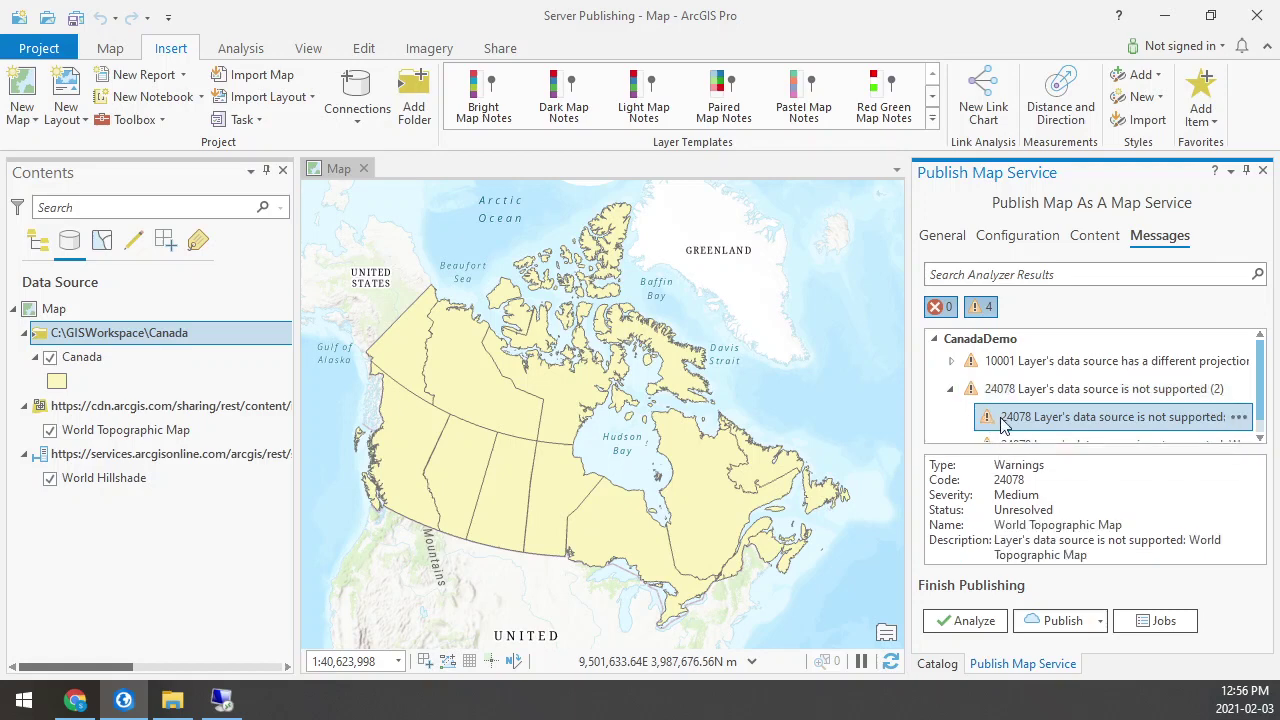
{"action": "left_click", "coordinate": [1241, 420]}
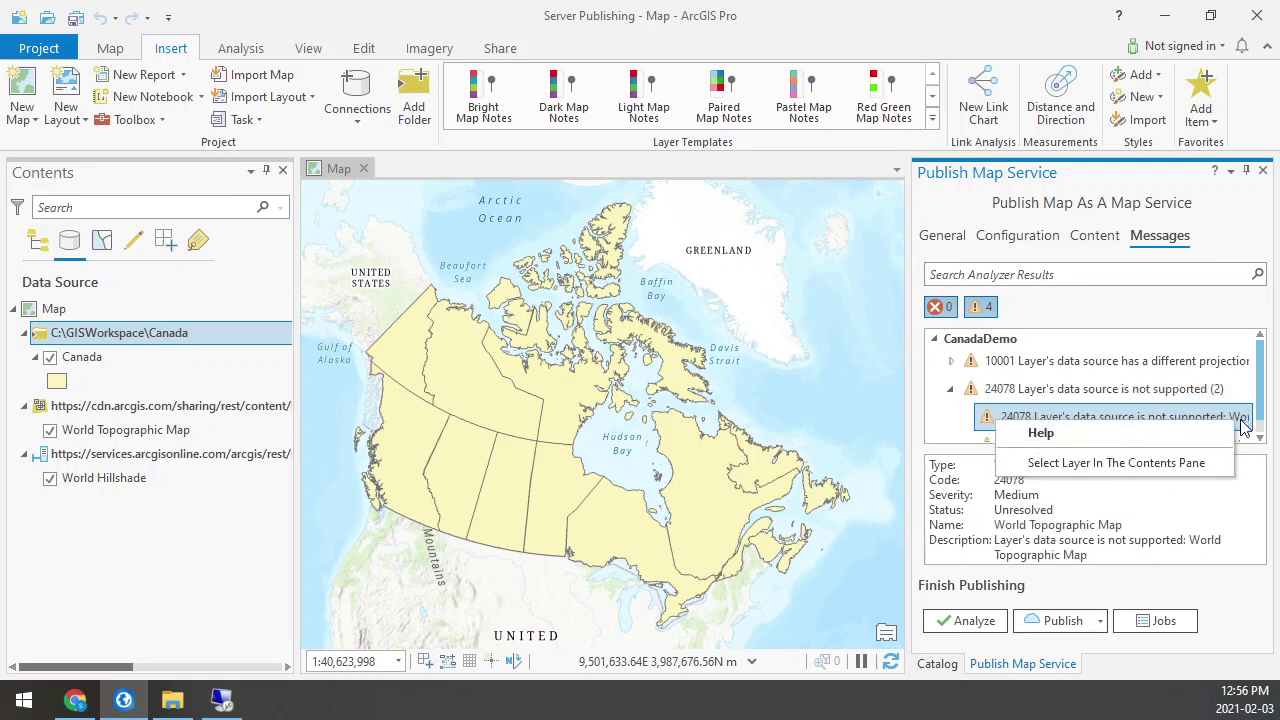
{"action": "left_click", "coordinate": [1157, 422]}
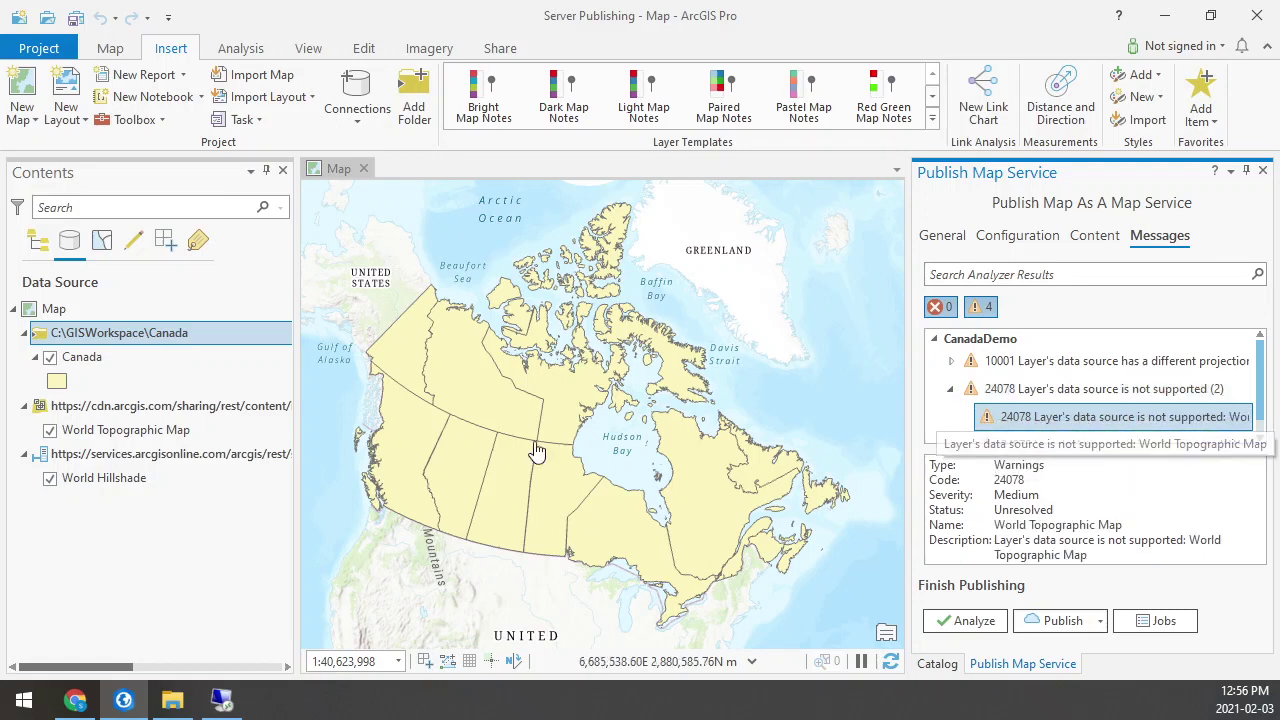
- List the map's layers by drawing order and remove the World Hillshade layer named in the second 24078 warning
{"action": "left_click", "coordinate": [38, 240]}
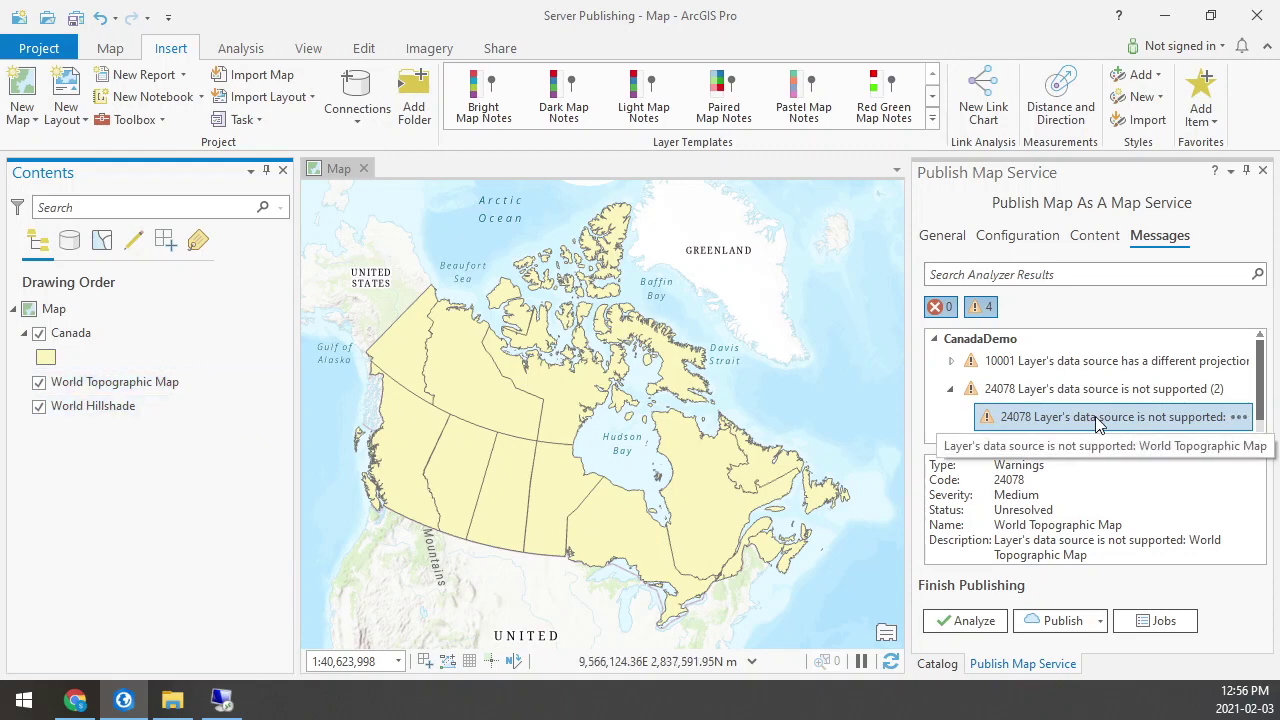
{"action": "scroll", "coordinate": [1097, 422], "scroll_direction": "down", "scroll_amount": 1}
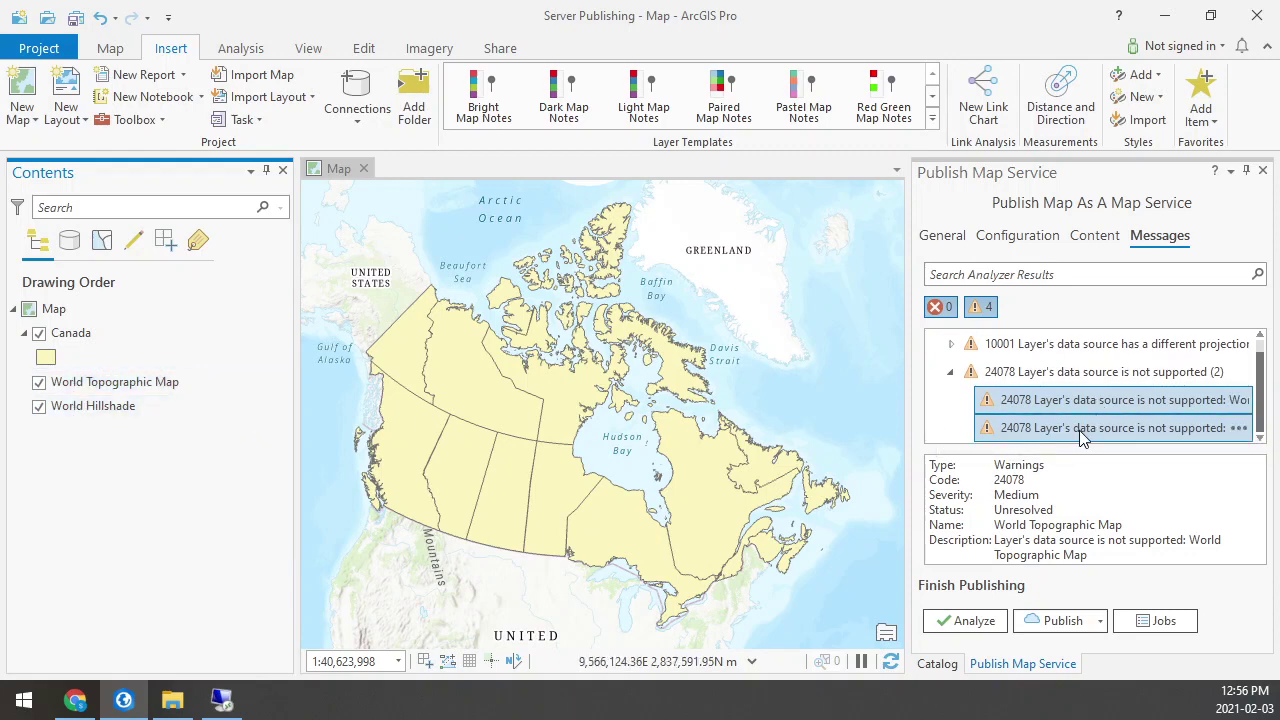
{"action": "left_click", "coordinate": [1078, 430]}
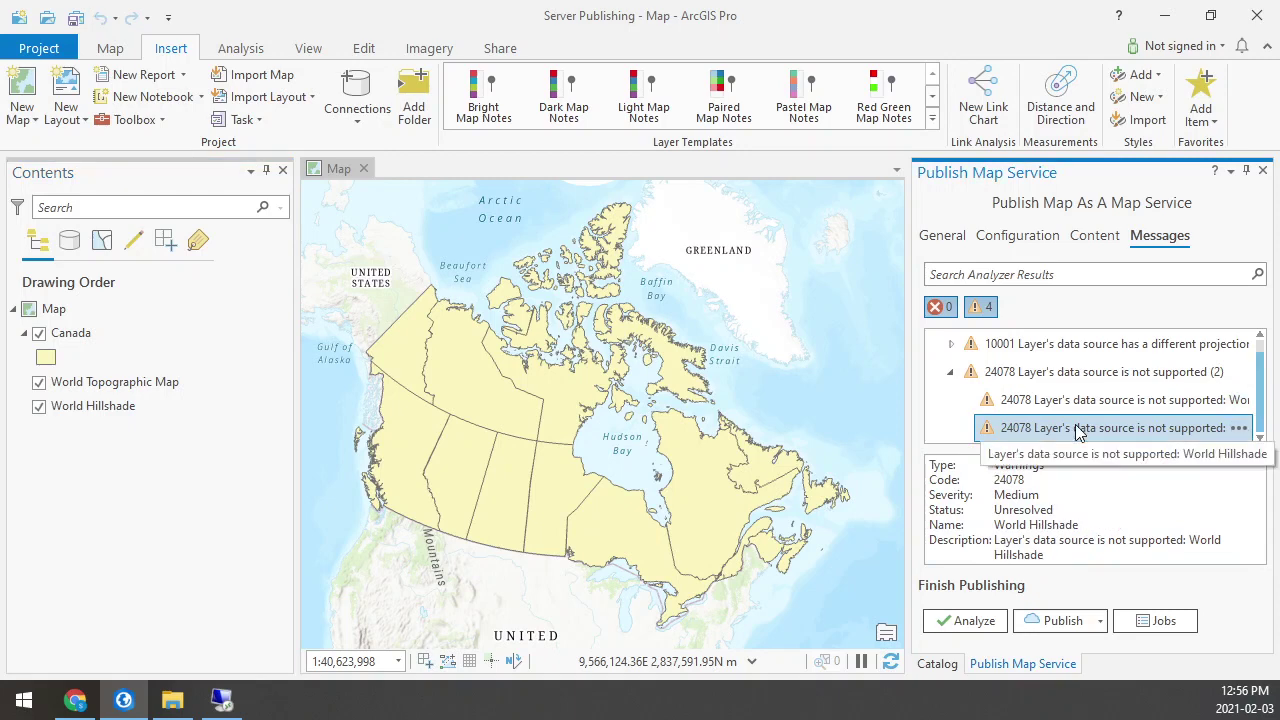
{"action": "left_click", "coordinate": [129, 413]}
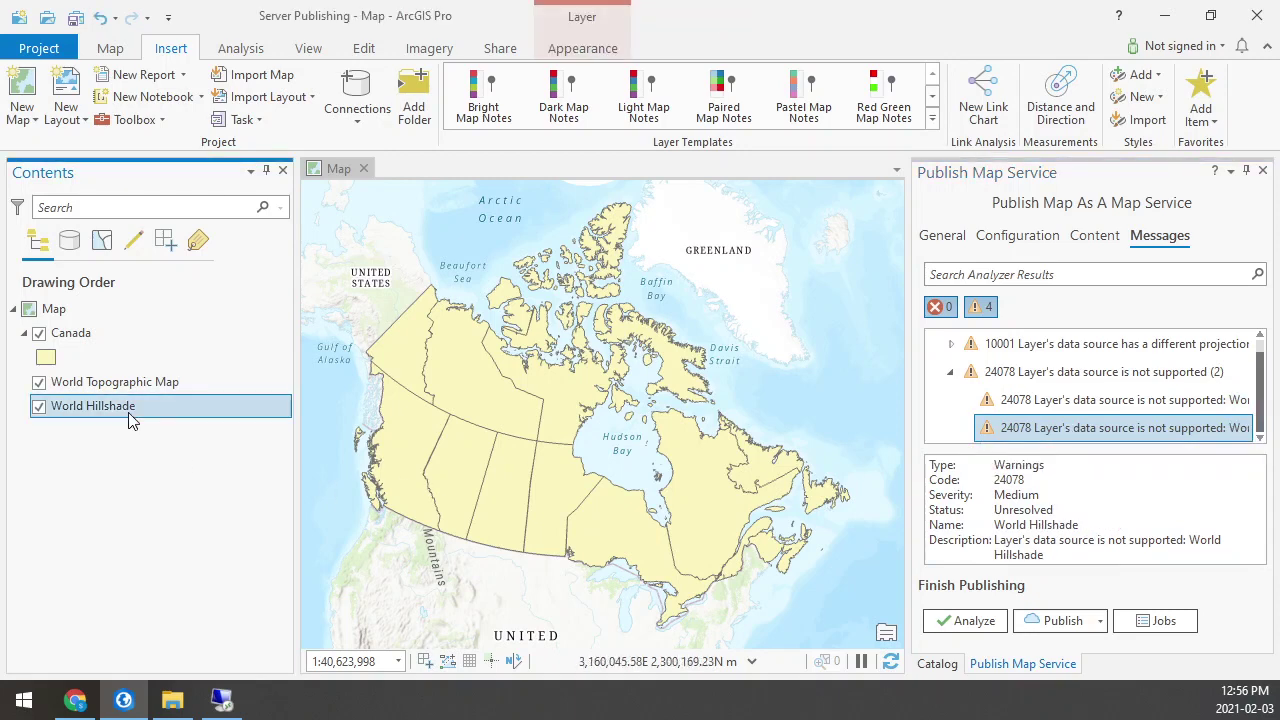
{"action": "right_click", "coordinate": [112, 409]}
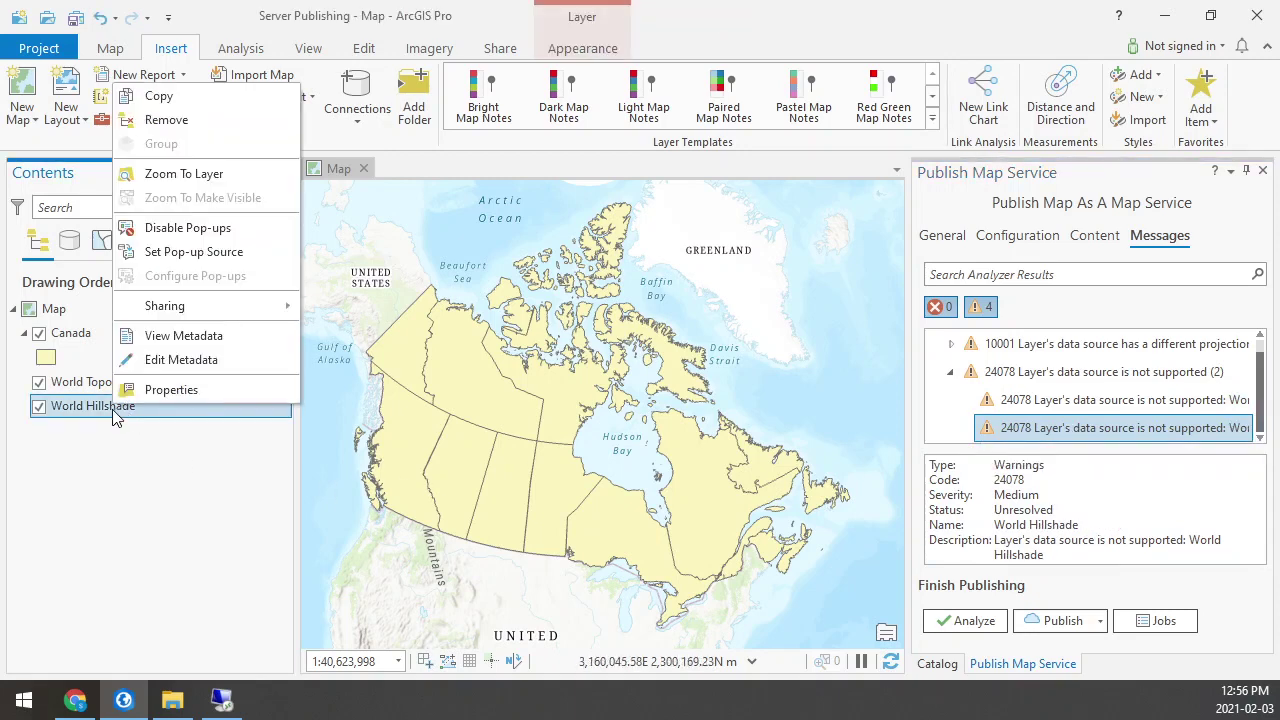
{"action": "left_click", "coordinate": [195, 120]}
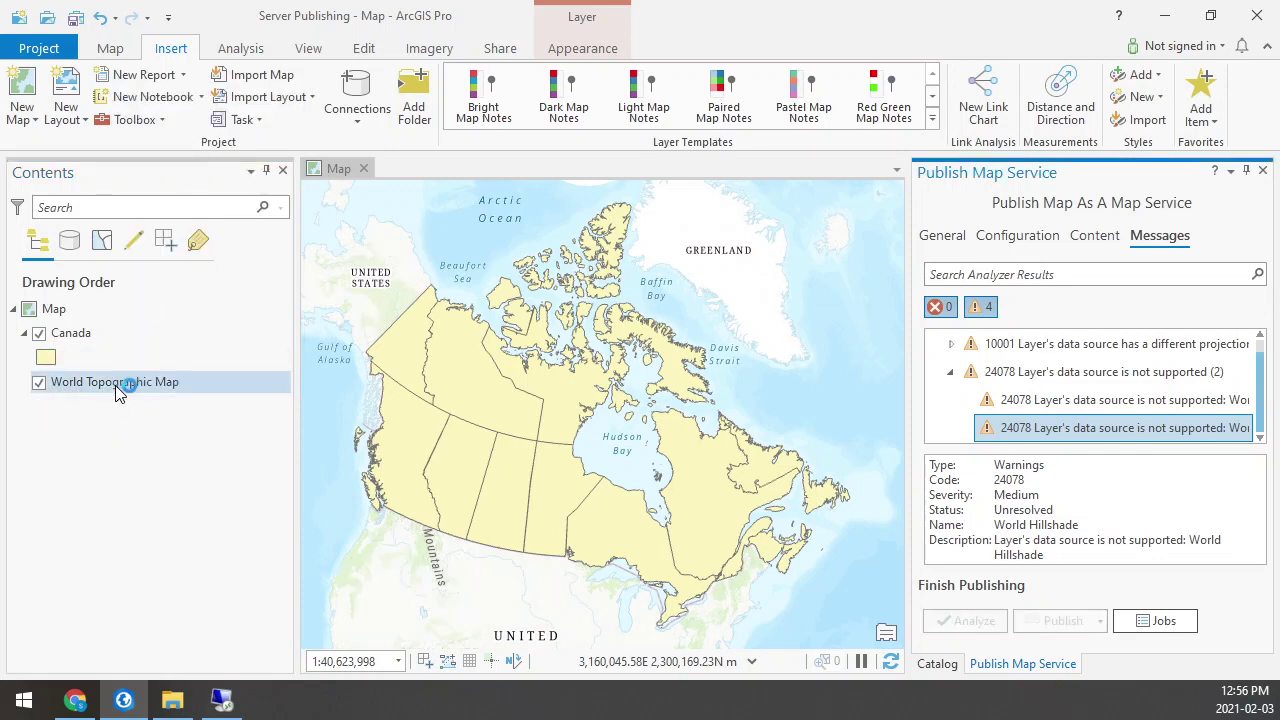
- Remove the World Topographic Map layer from the map
{"action": "right_click", "coordinate": [115, 388]}
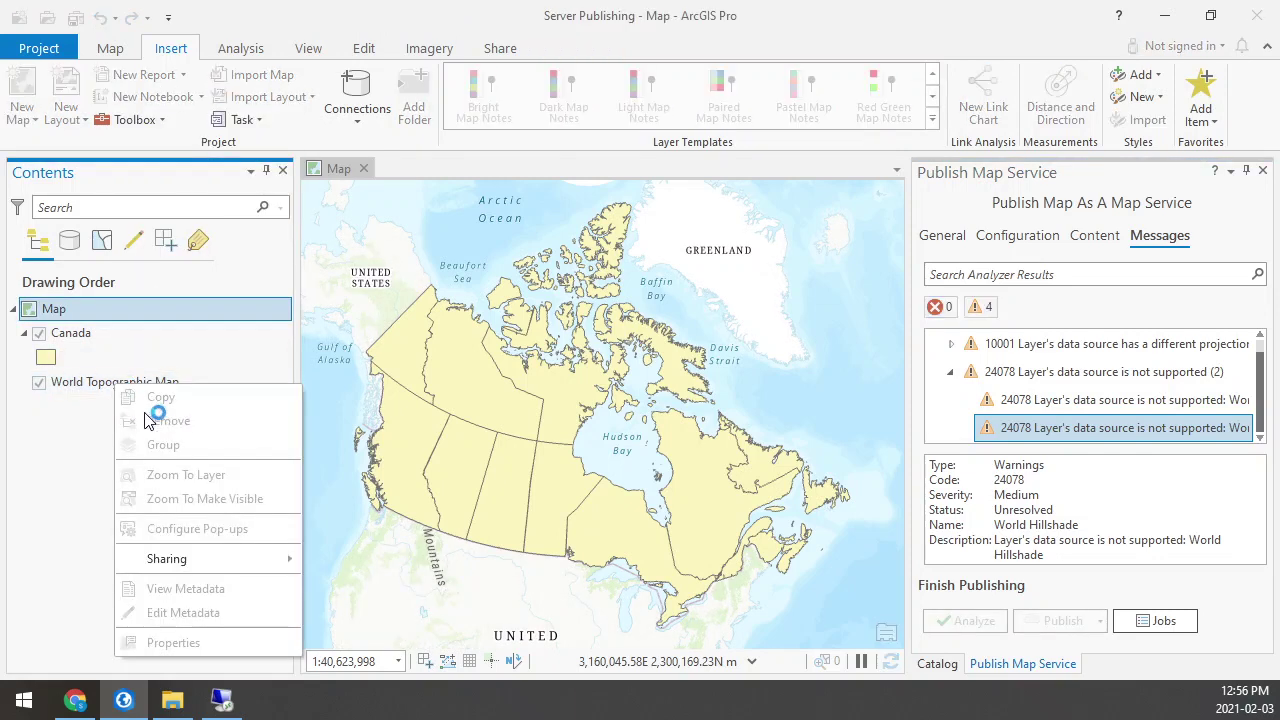
{"action": "left_click", "coordinate": [92, 384]}
{"action": "right_click", "coordinate": [92, 384]}
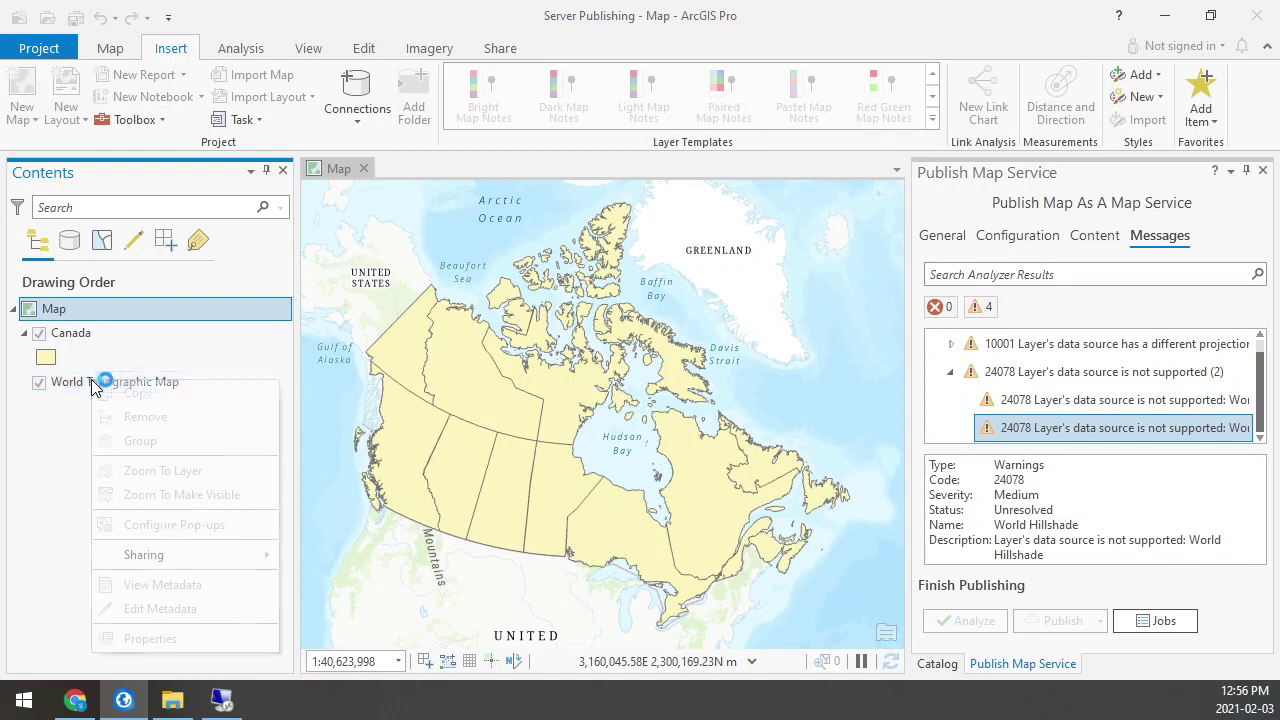
{"action": "left_click", "coordinate": [61, 432]}
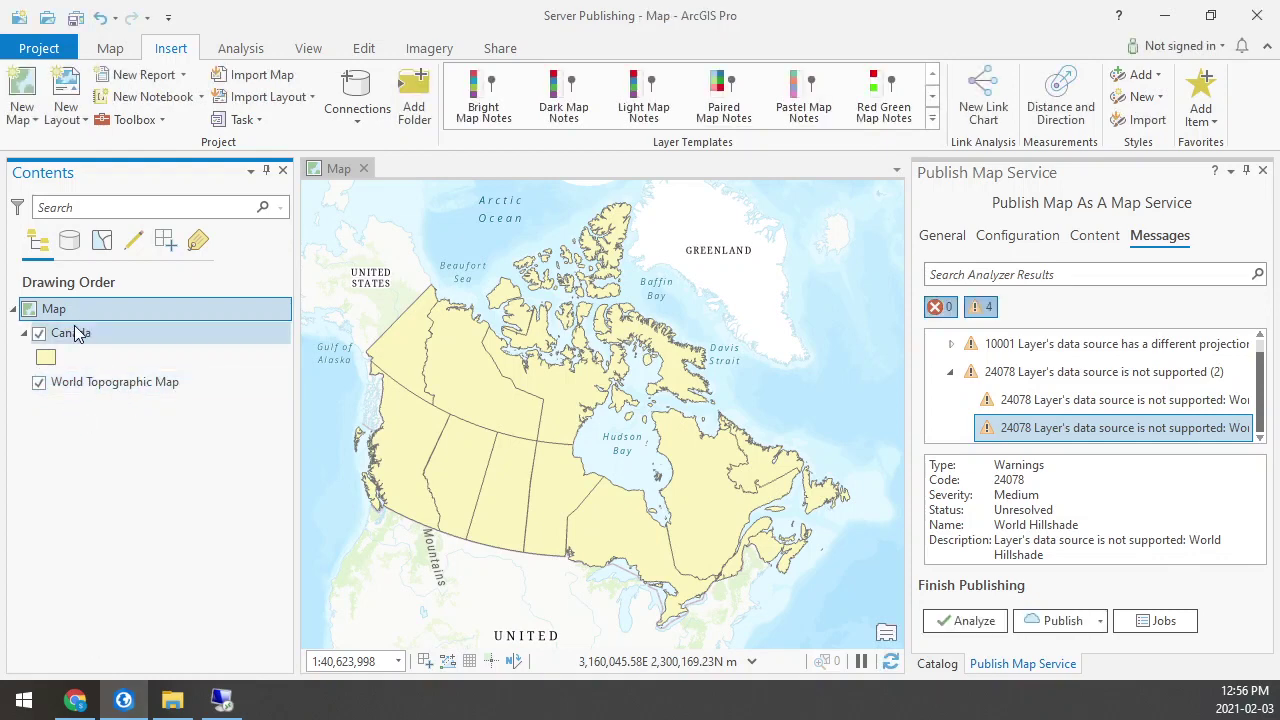
{"action": "left_click", "coordinate": [76, 335]}
{"action": "left_click", "coordinate": [88, 384]}
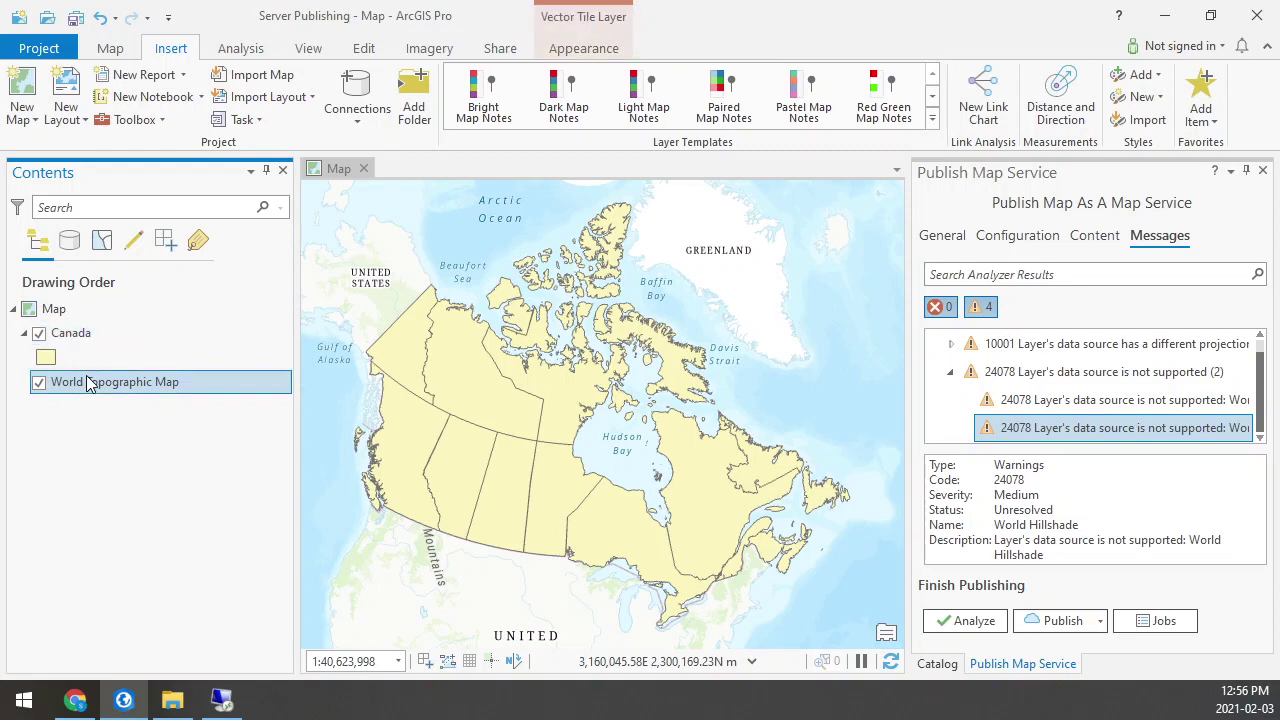
{"action": "right_click", "coordinate": [88, 384]}
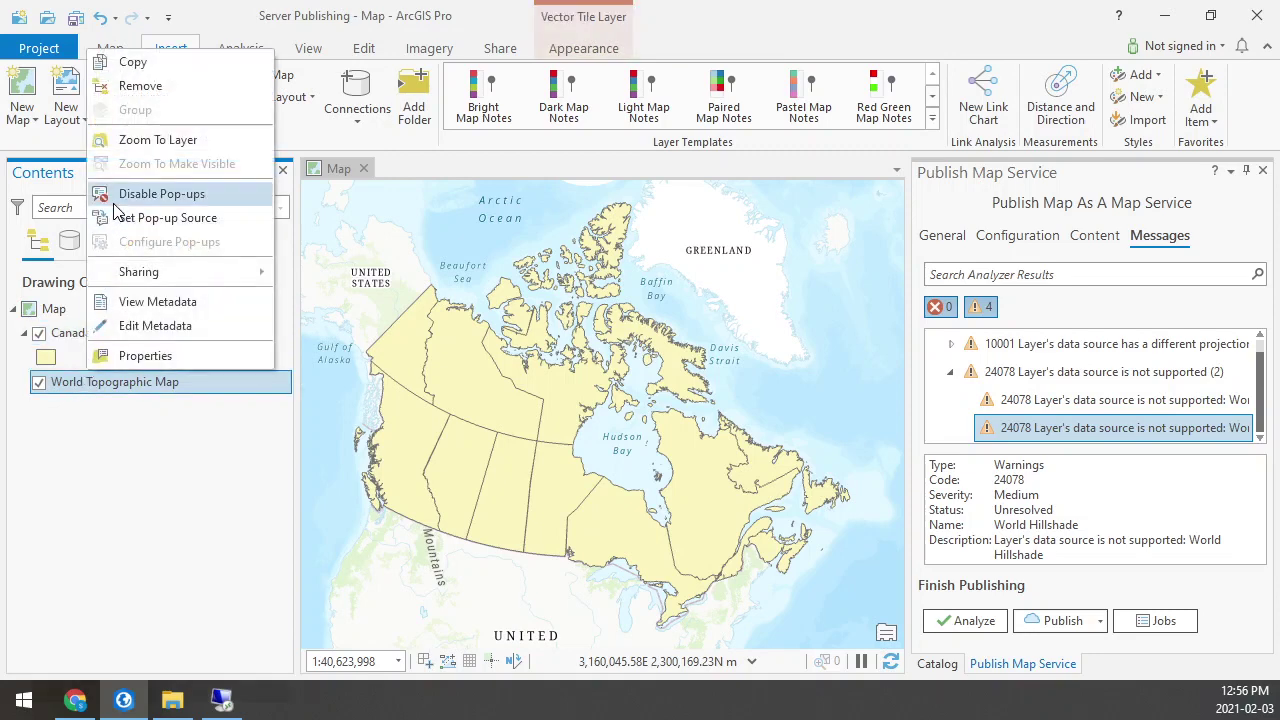
{"action": "left_click", "coordinate": [156, 89]}
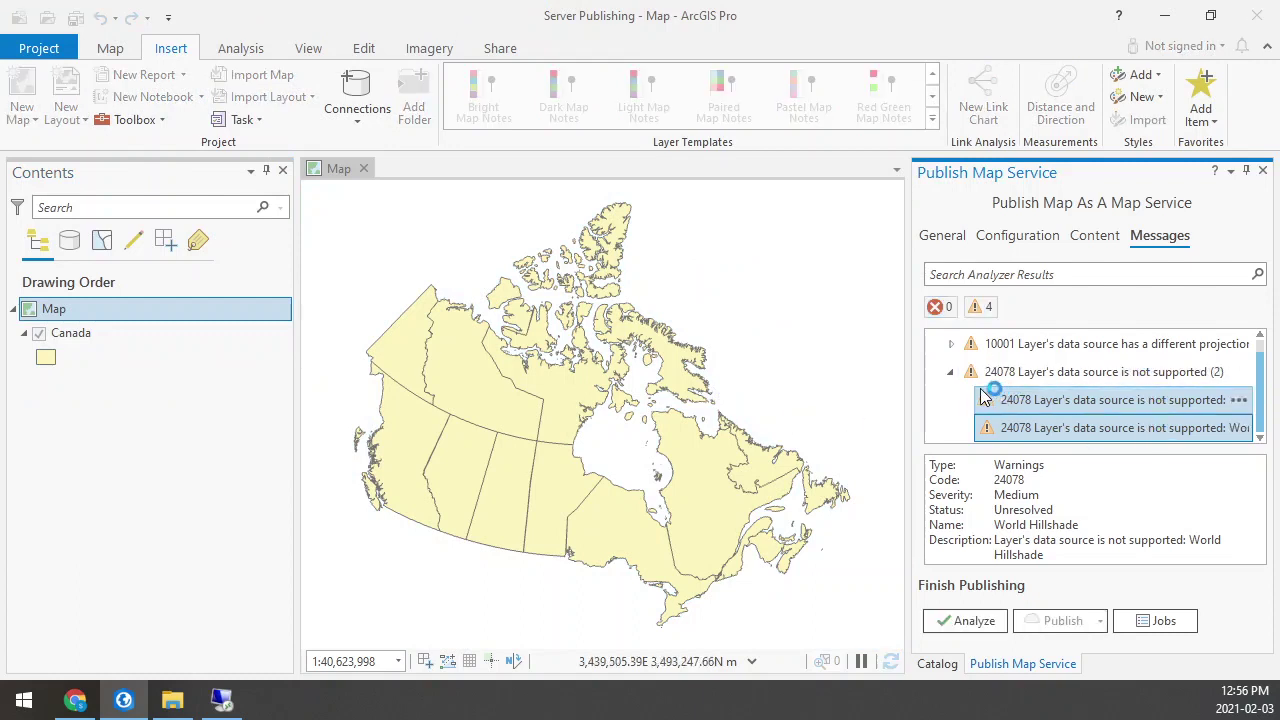
- Re-analyze the map without the basemap layers and publish it as the CanadaDemo map service
{"action": "left_click", "coordinate": [972, 620]}
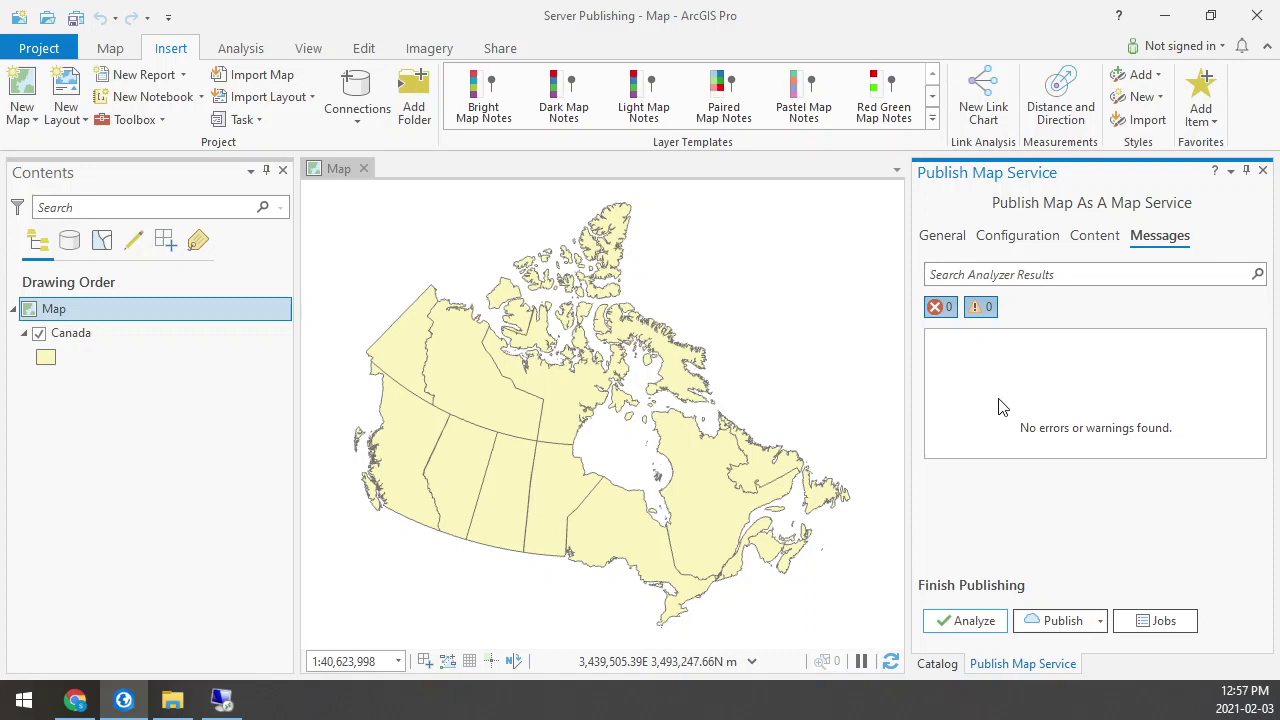
{"action": "left_click", "coordinate": [1066, 624]}
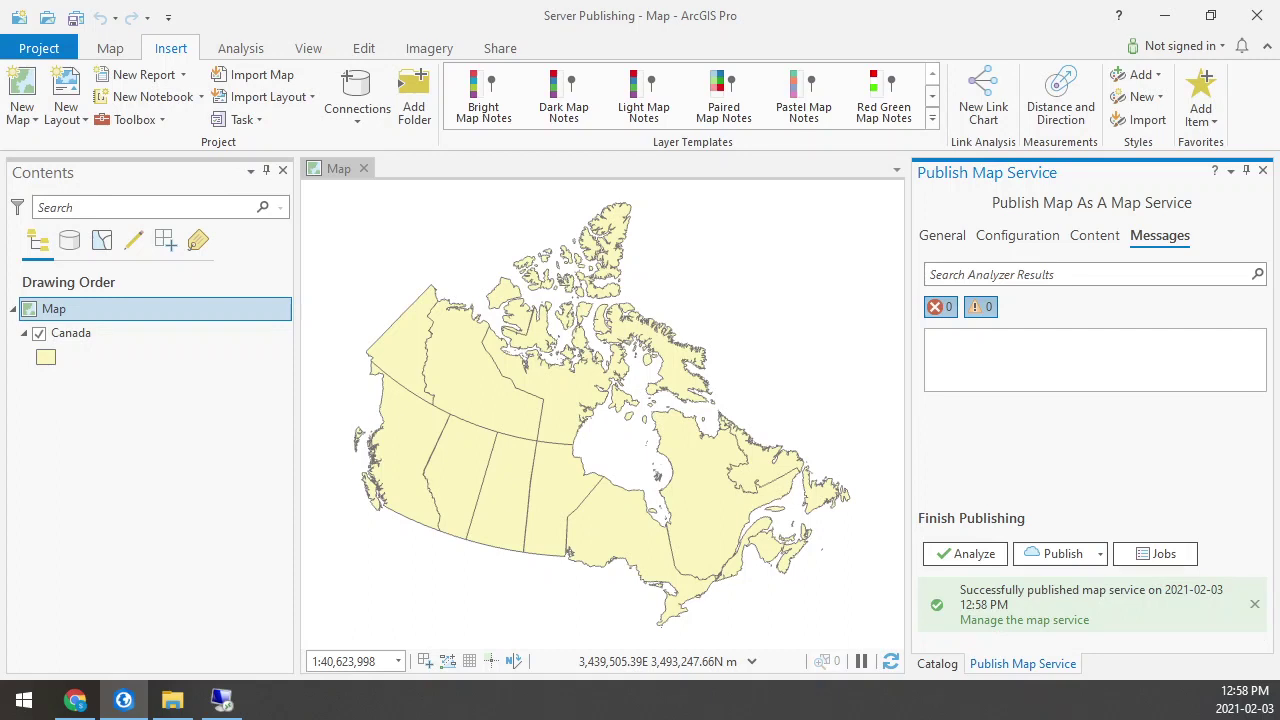
- Open the published CanadaDemo map service's page in Chrome and highlight the port number in its address
{"action": "left_click", "coordinate": [985, 621]}
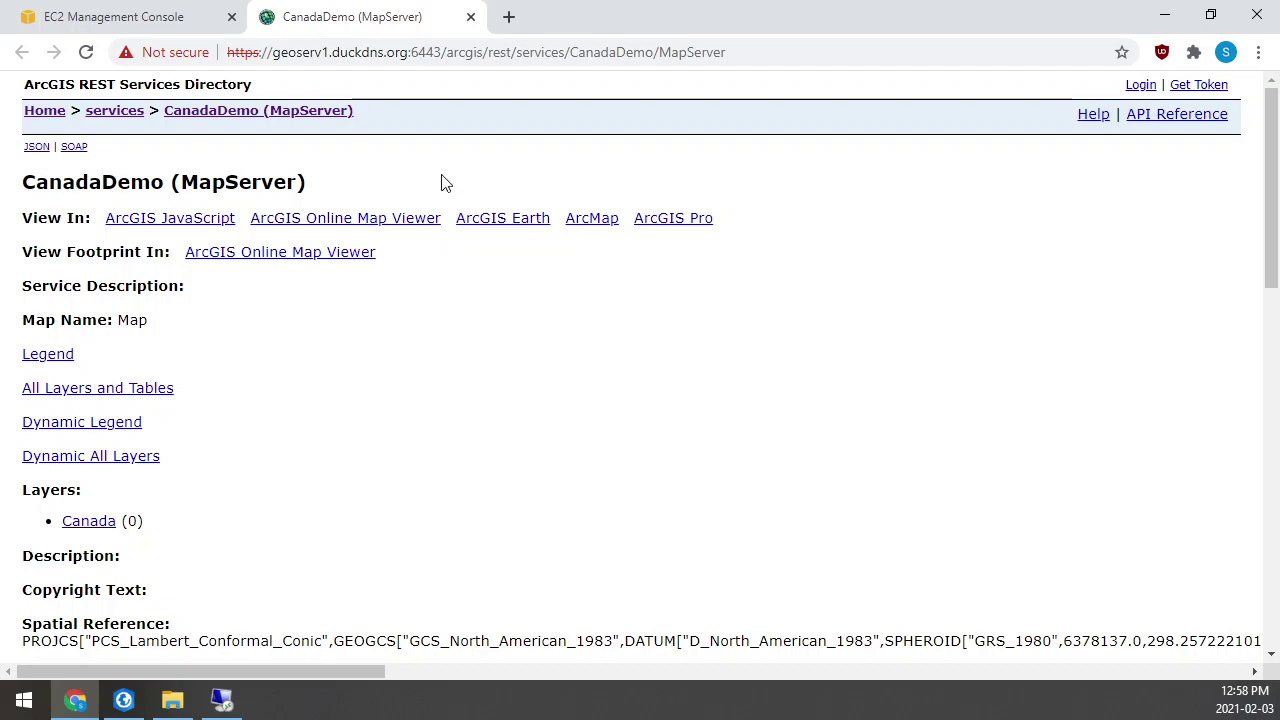
{"action": "double_click", "coordinate": [422, 50]}
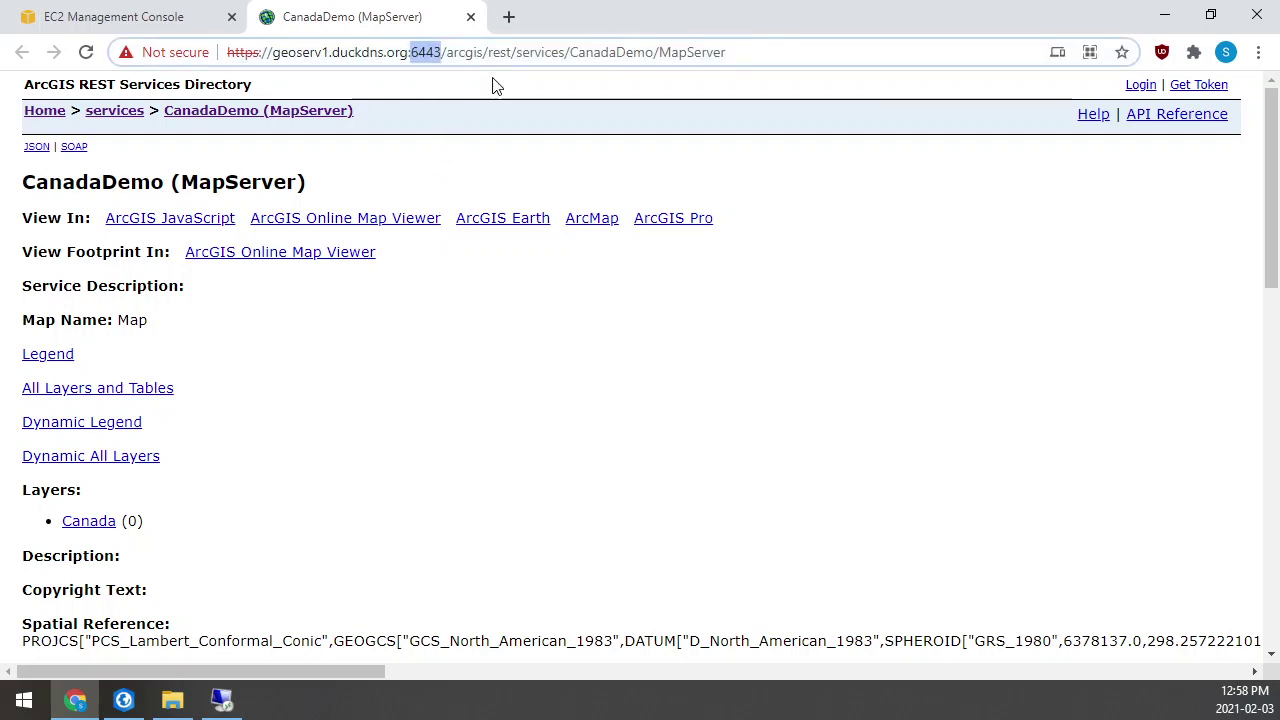
- Reload the CanadaDemo service page with port 6443 removed from its address and look through the service details
{"action": "key", "text": "BackSpace"}
{"action": "key", "text": "BackSpace"}
{"action": "key", "text": "Return"}
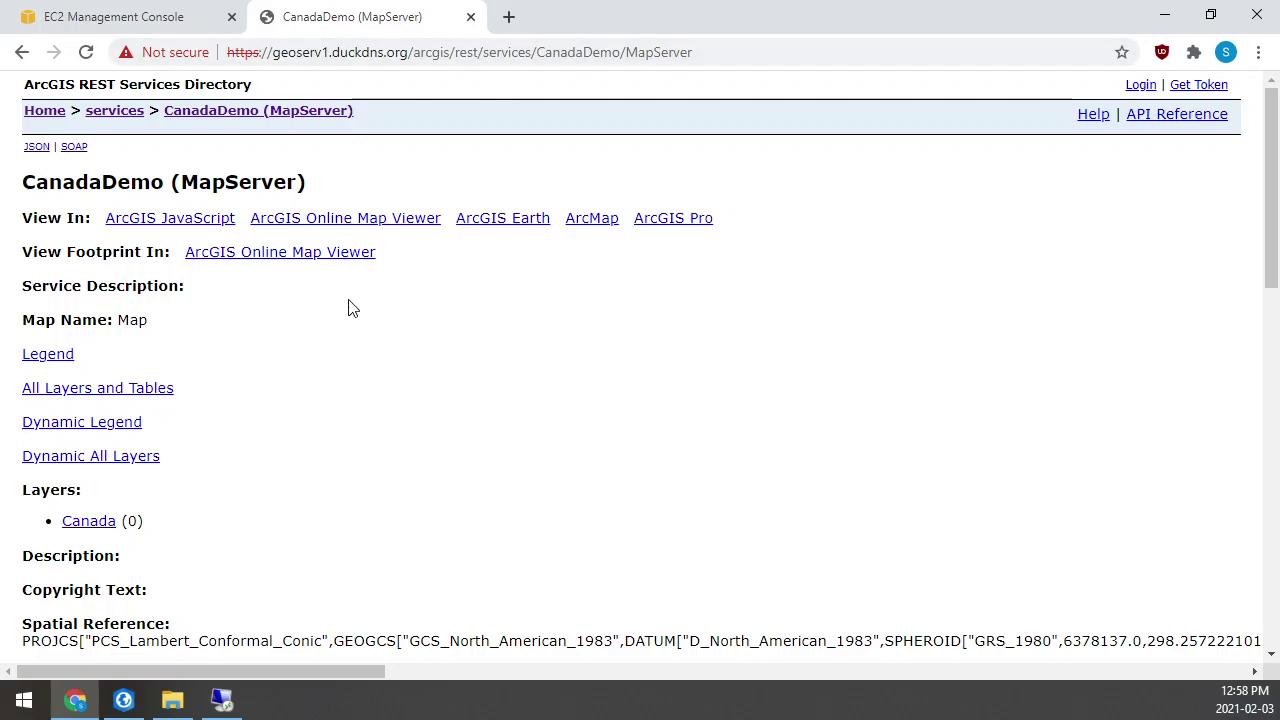
{"action": "scroll", "coordinate": [350, 308], "scroll_direction": "down", "scroll_amount": 10}
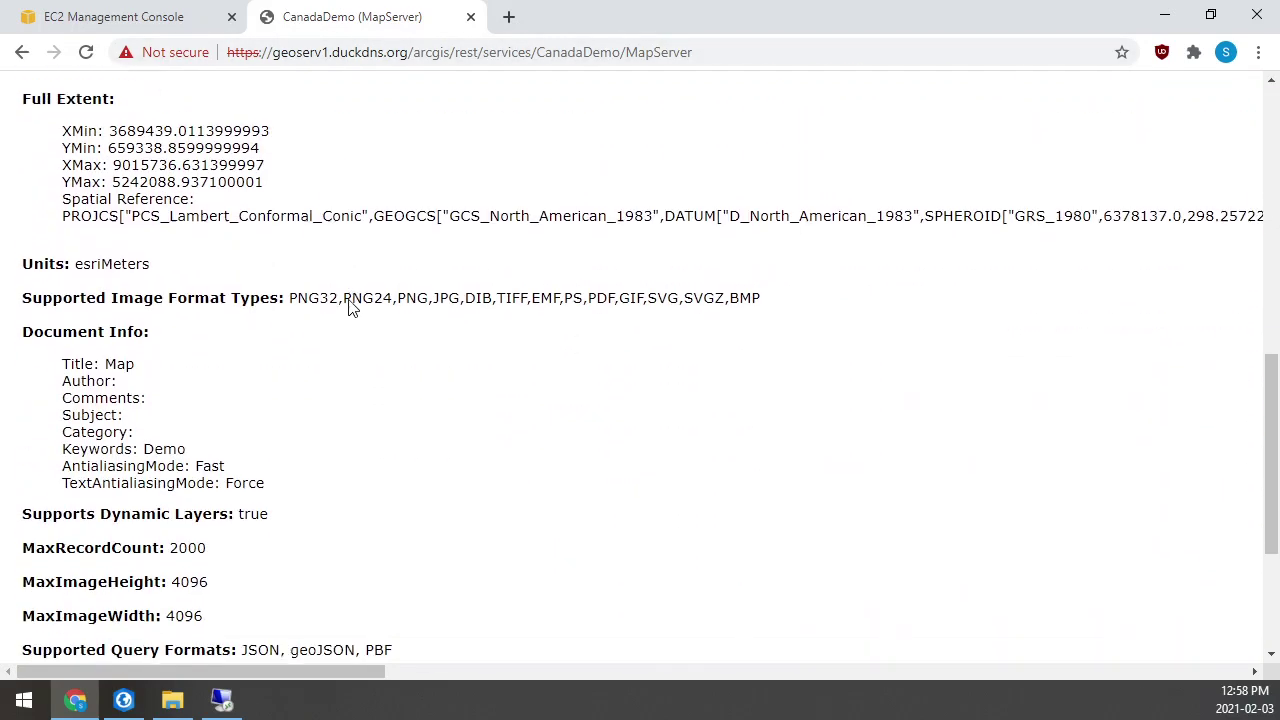
{"action": "scroll", "coordinate": [350, 308], "scroll_direction": "up", "scroll_amount": 10}
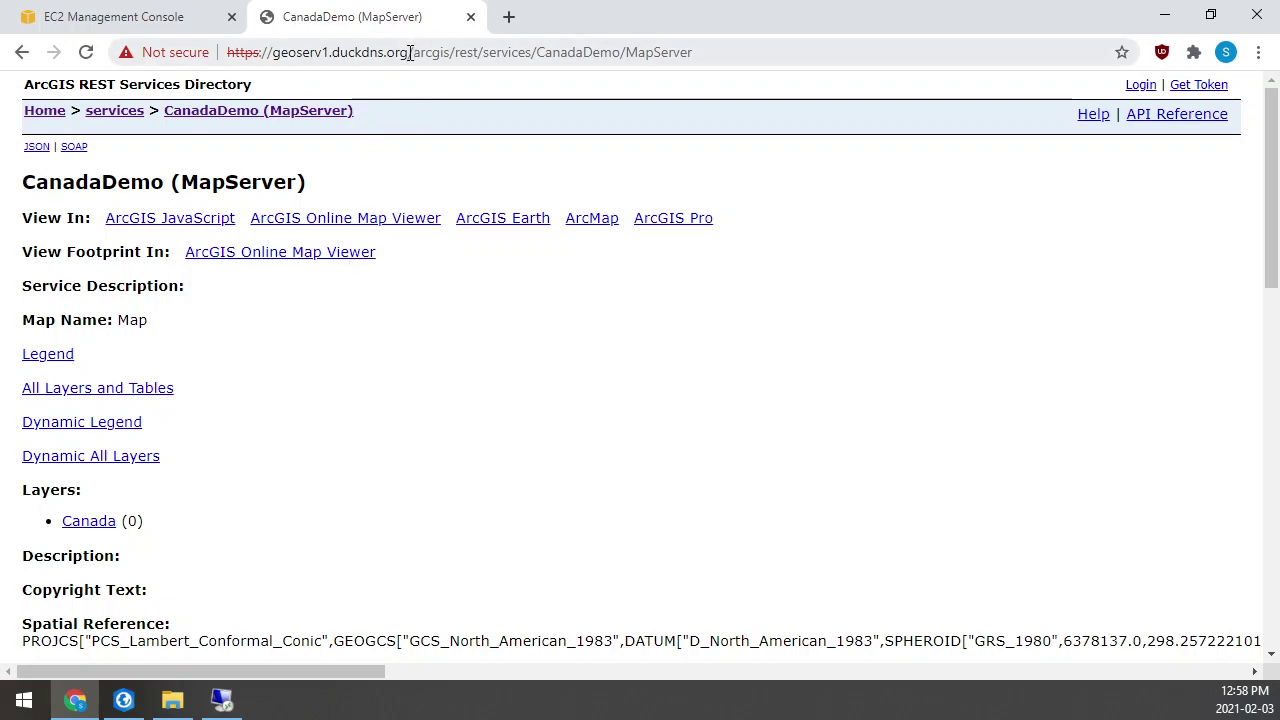
- Preview the CanadaDemo service in the ArcGIS JavaScript viewer and zoom in on Canada's southernmost tip
{"action": "left_click", "coordinate": [140, 222]}
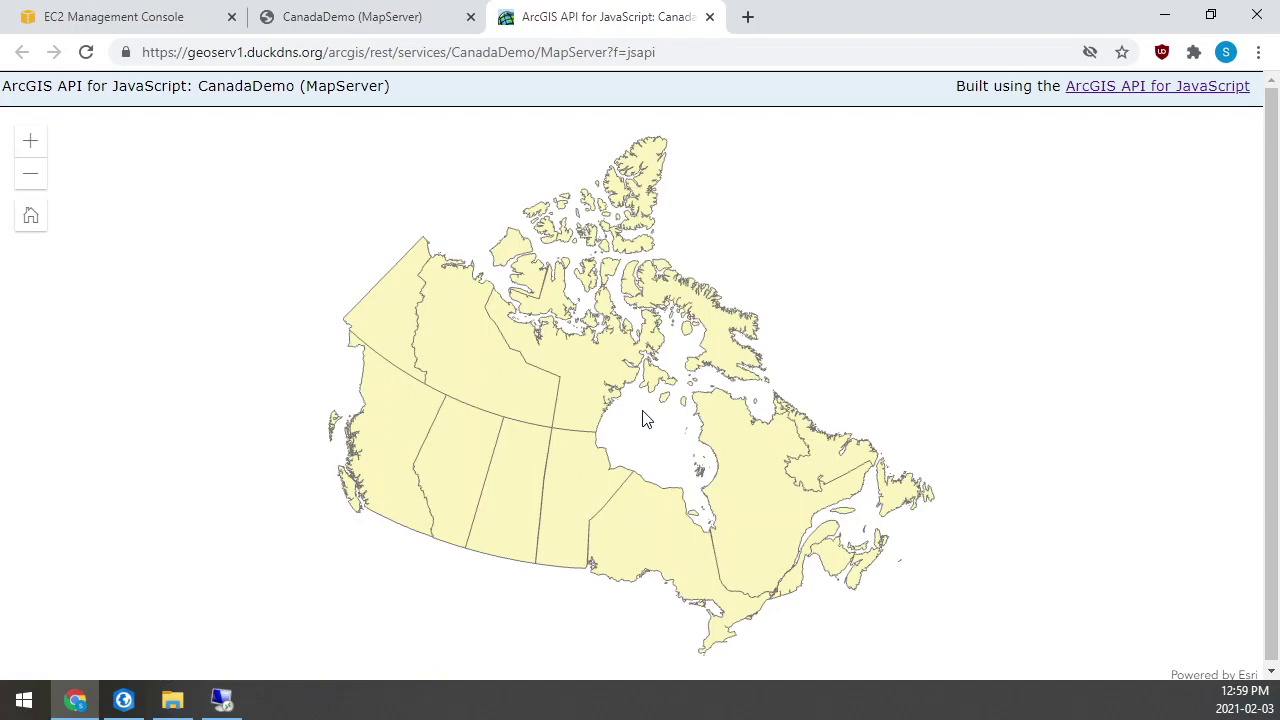
{"action": "left_click_drag", "start_coordinate": [589, 477], "coordinate": [554, 374]}
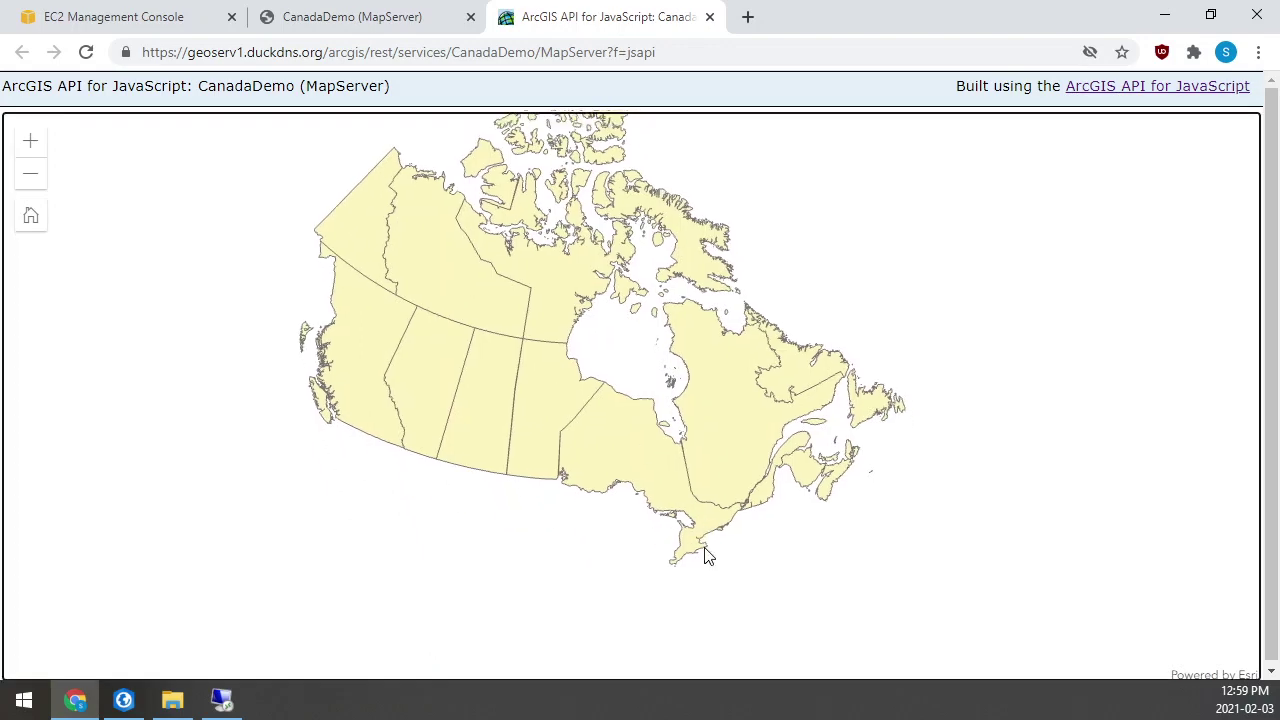
{"action": "scroll", "coordinate": [690, 520], "scroll_direction": "up", "scroll_amount": 3}
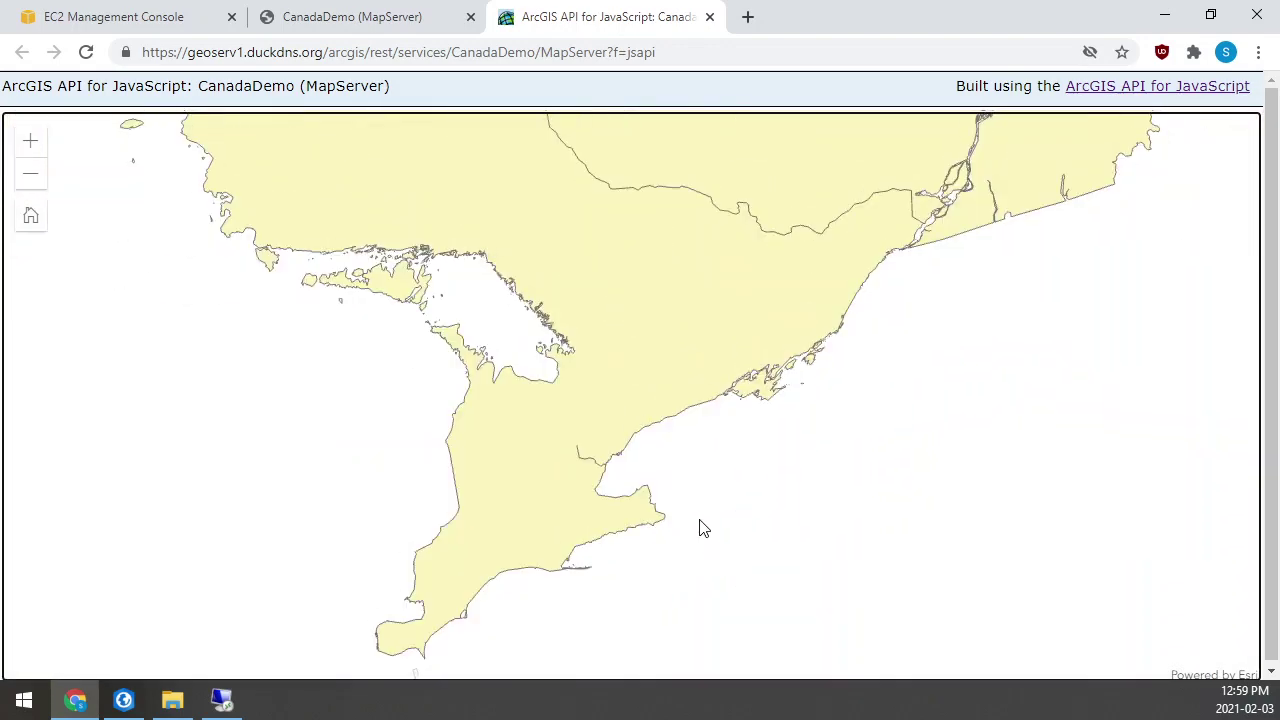